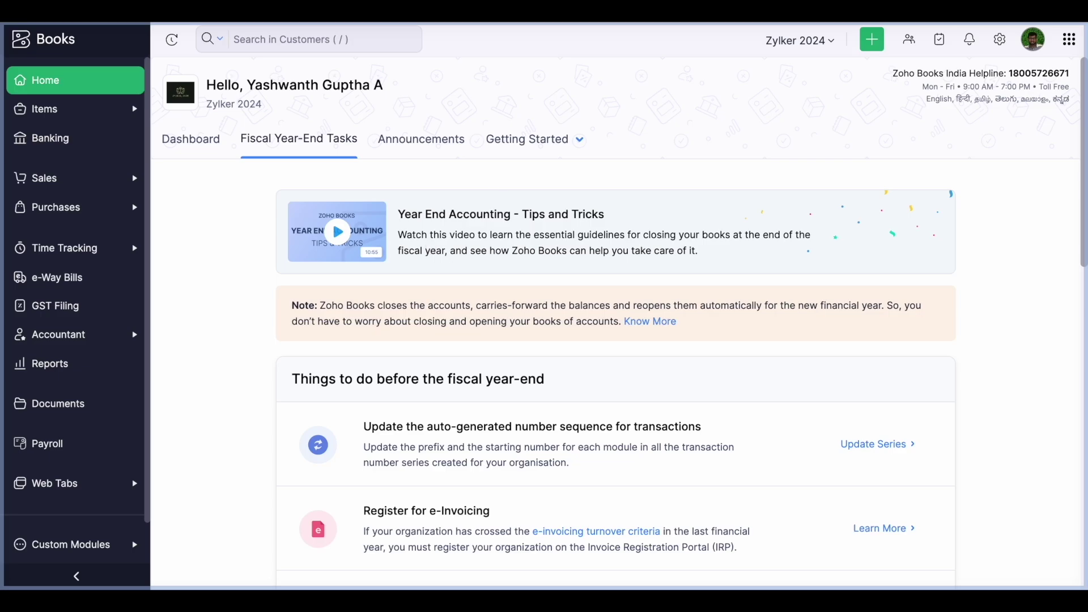
Step: Start a new custom field for customers and vendors, labelled Customer ID, with the Text Box (Single Line) data type
click(999, 41)
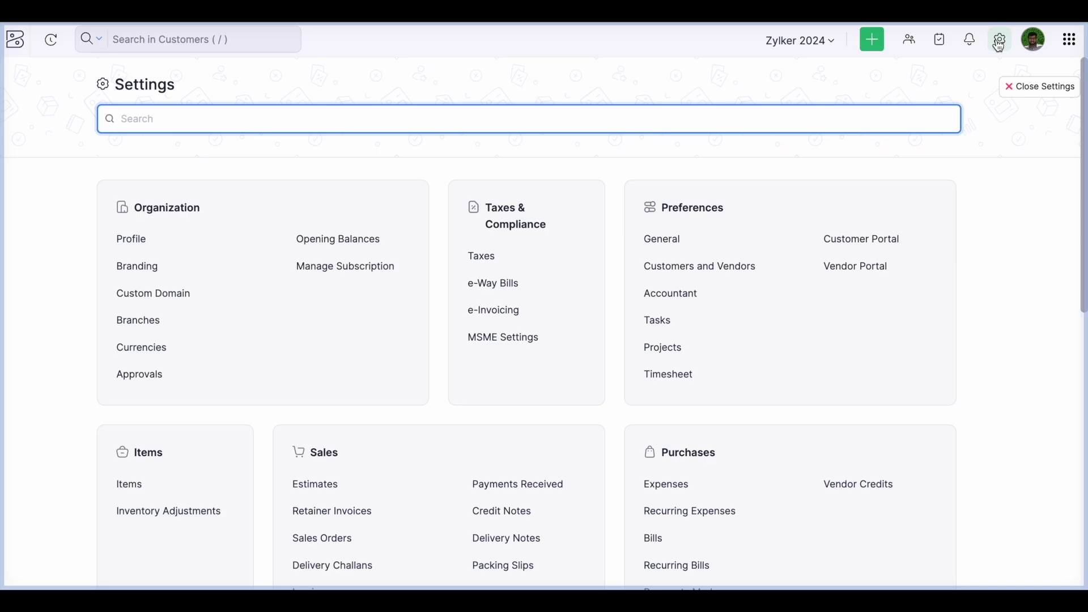
click(711, 267)
click(279, 169)
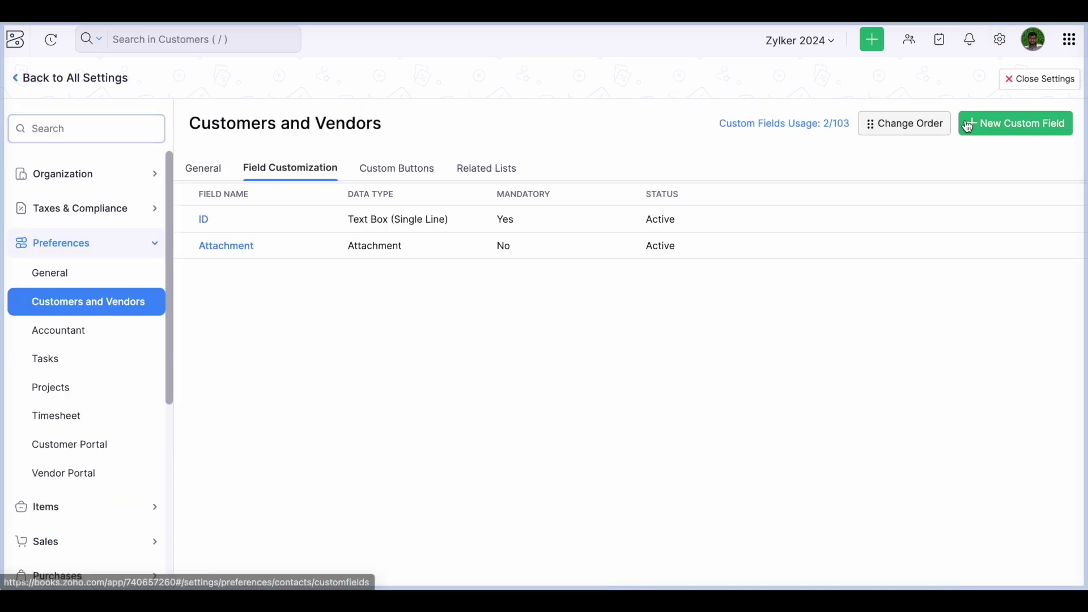
click(1002, 123)
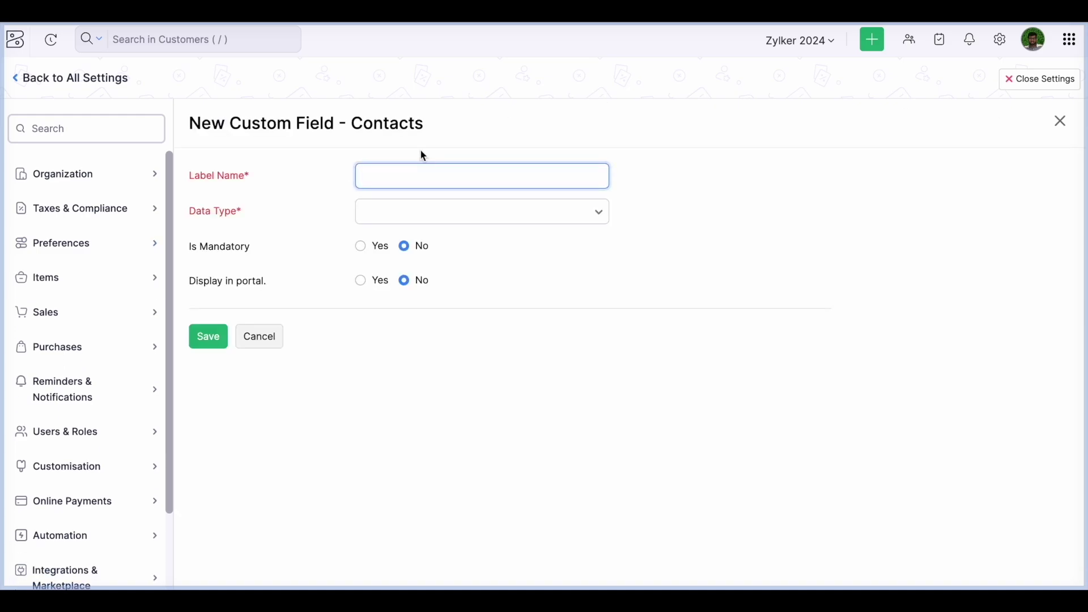
text(Customer ID)
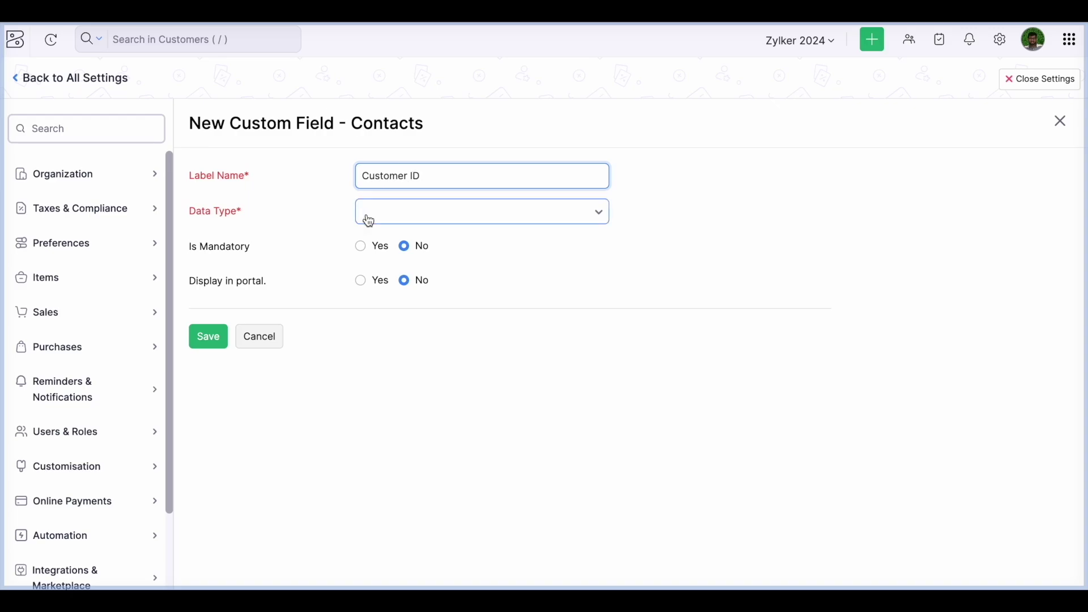
click(385, 214)
click(396, 275)
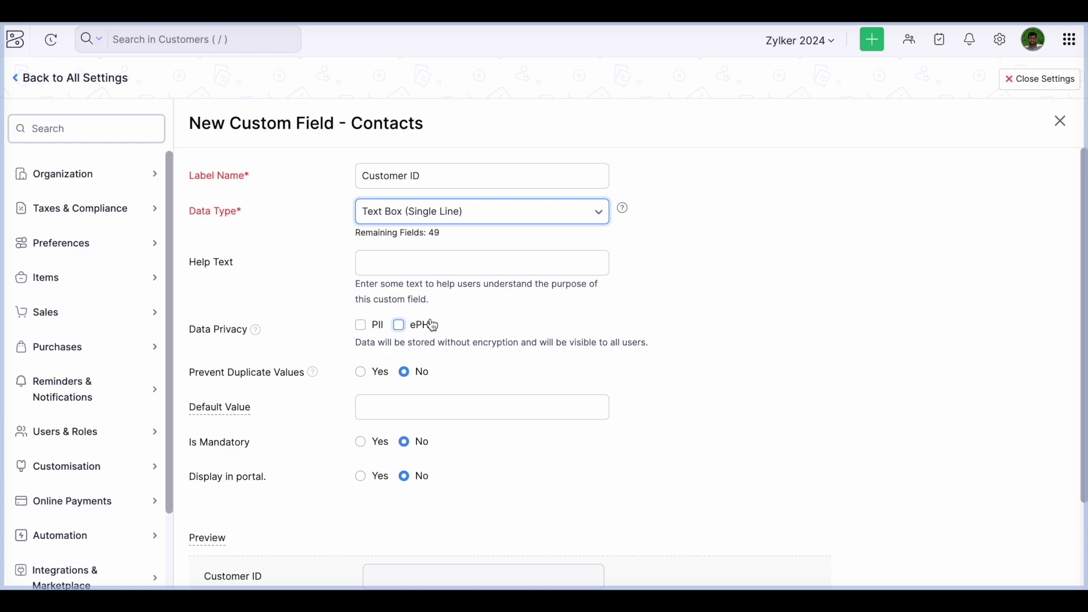
Step: Prevent duplicate values for the Customer ID field, keep it non-mandatory, and save it
click(369, 440)
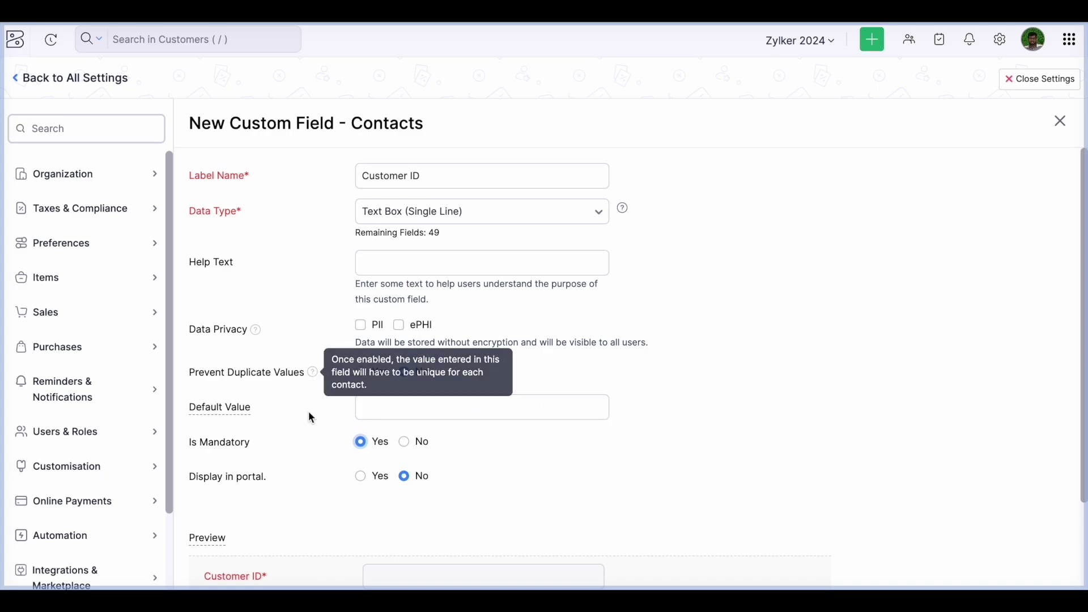
click(367, 374)
click(406, 444)
scroll(453, 437, down, 1)
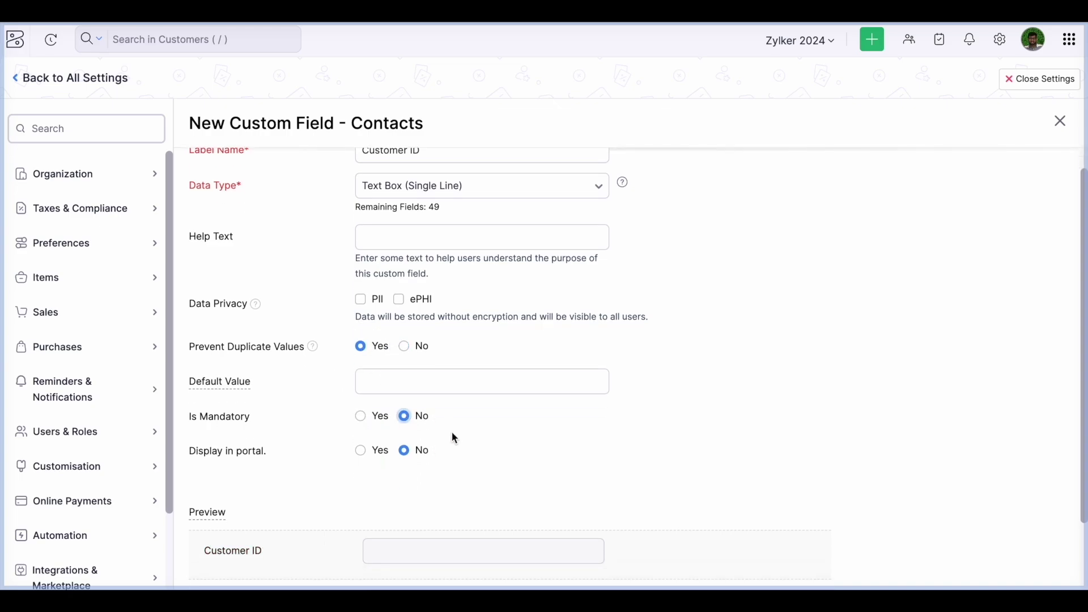
scroll(373, 348, down, 1)
scroll(373, 351, down, 2)
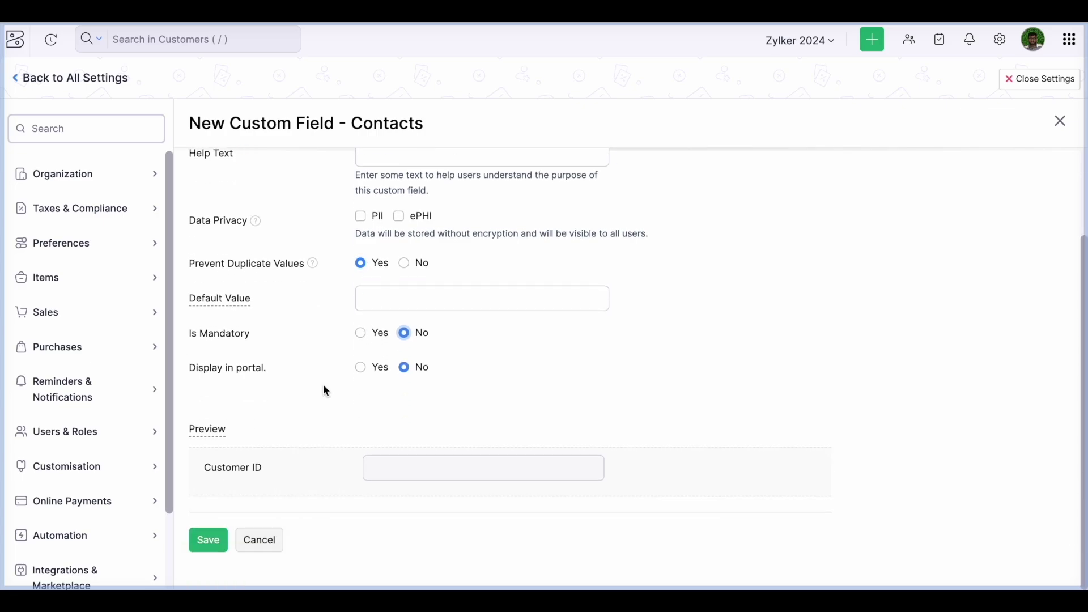
click(210, 541)
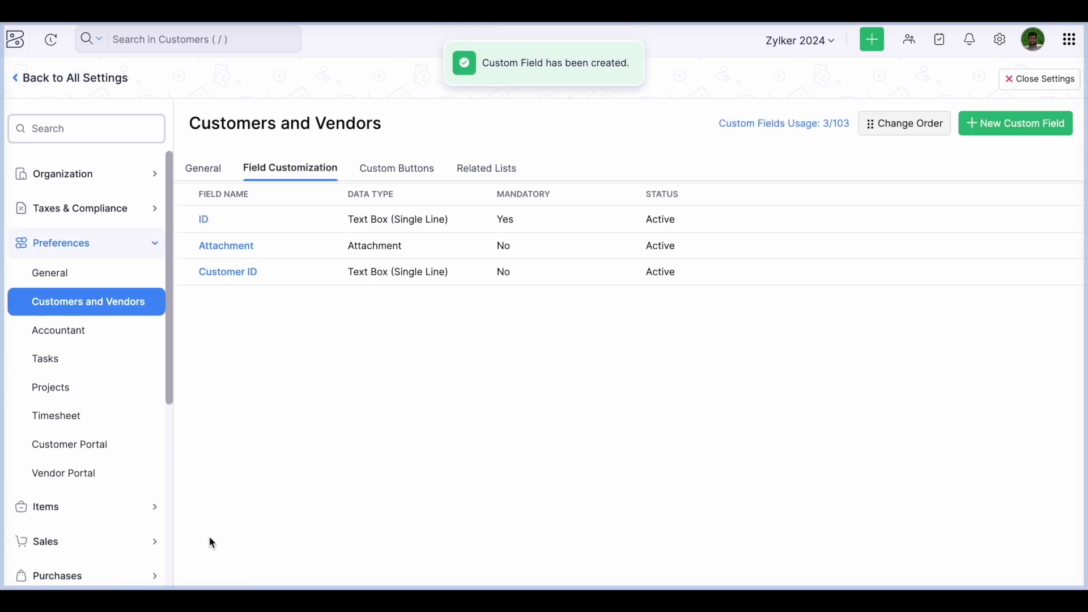
Step: Create and save another customer and vendor custom field labelled GST Certificate with the Attachment data type
click(998, 124)
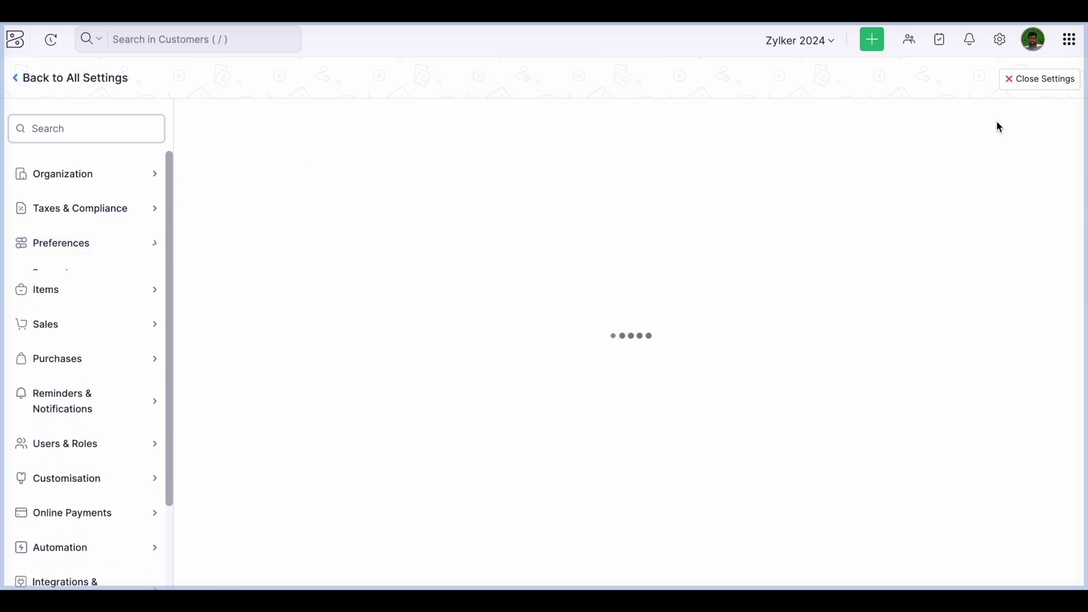
text(GST Certificate)
click(434, 221)
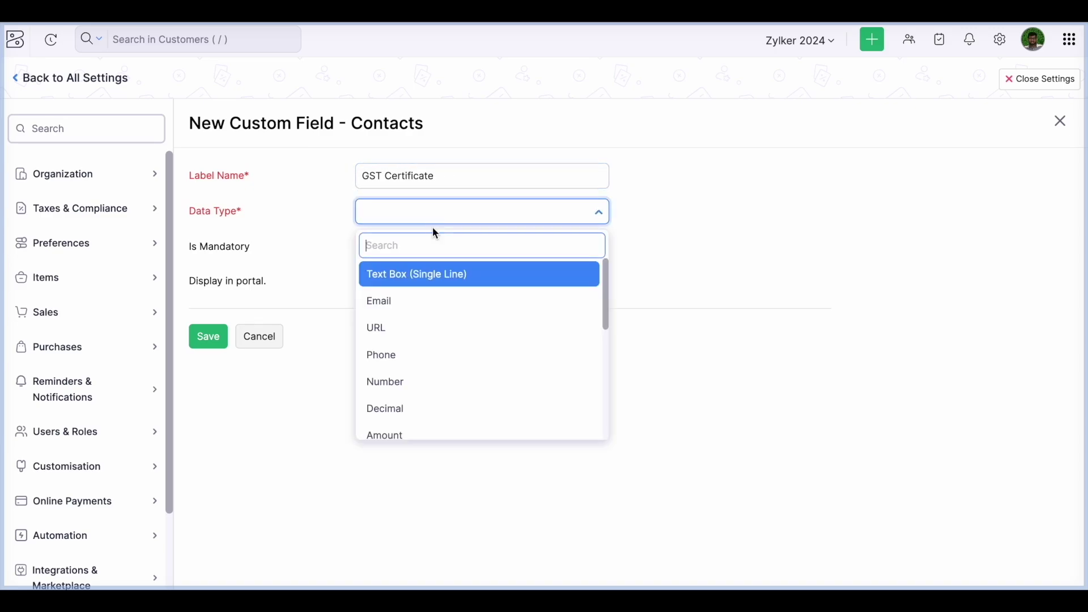
scroll(431, 337, down, 5)
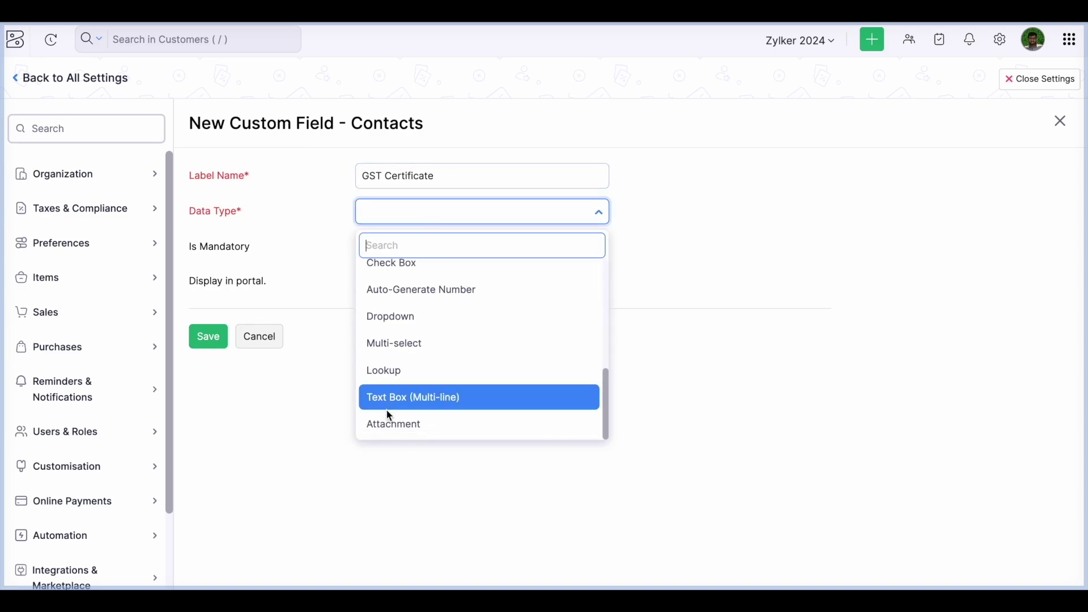
click(393, 421)
scroll(426, 379, down, 1)
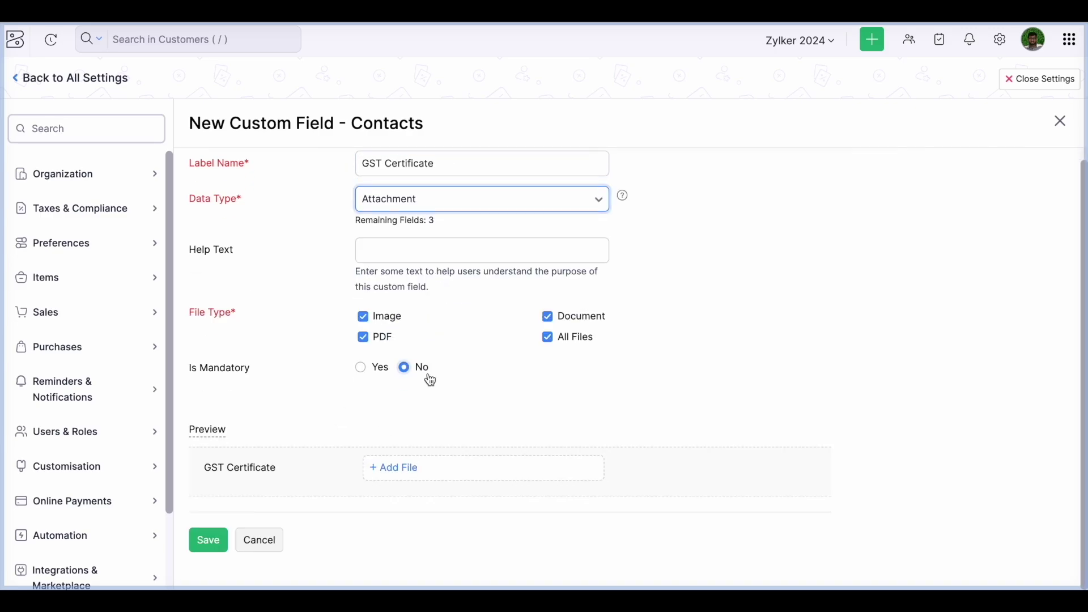
click(212, 546)
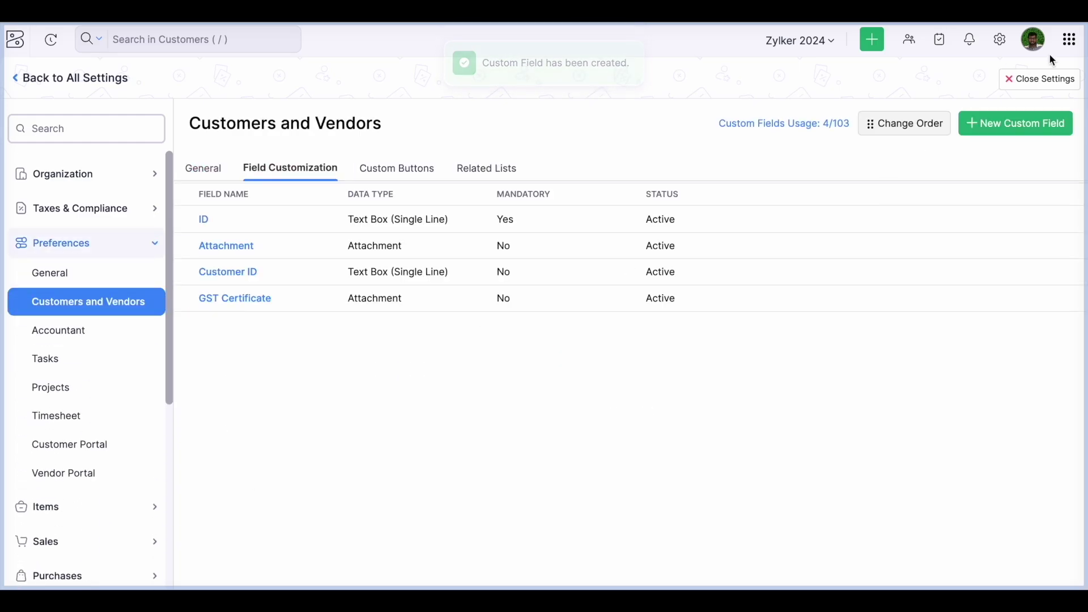
Step: Examine the custom fields in a new customer form, then discard the form and return to the home page
click(1040, 78)
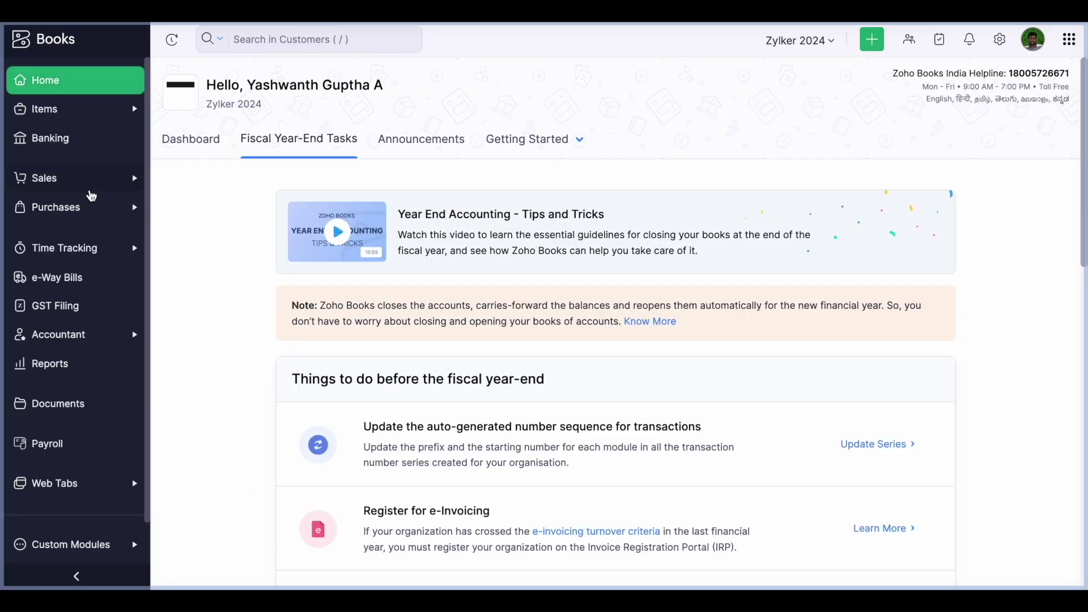
click(90, 191)
click(78, 215)
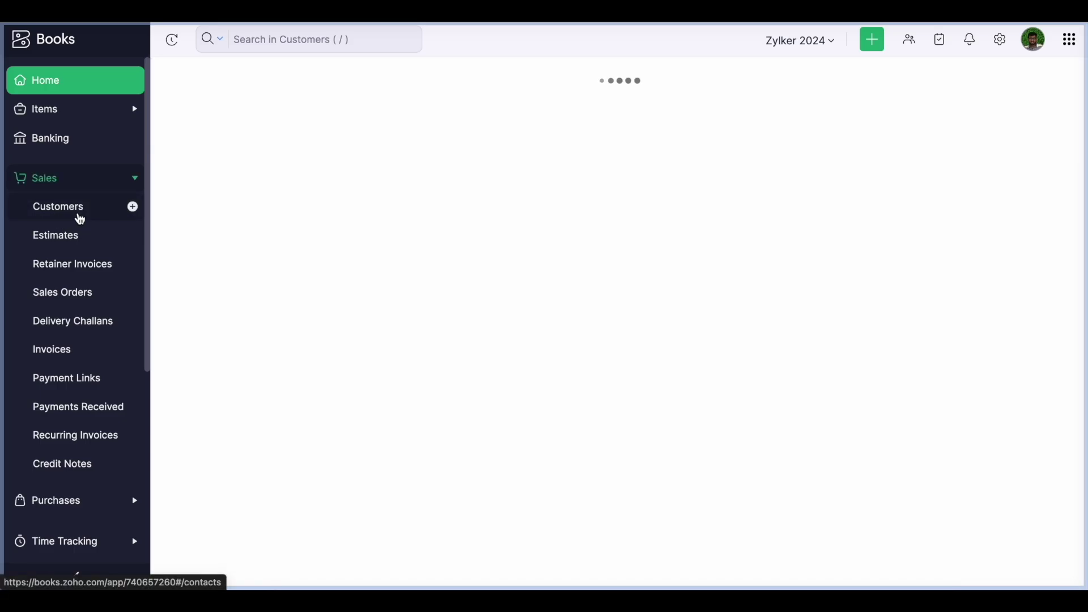
click(999, 85)
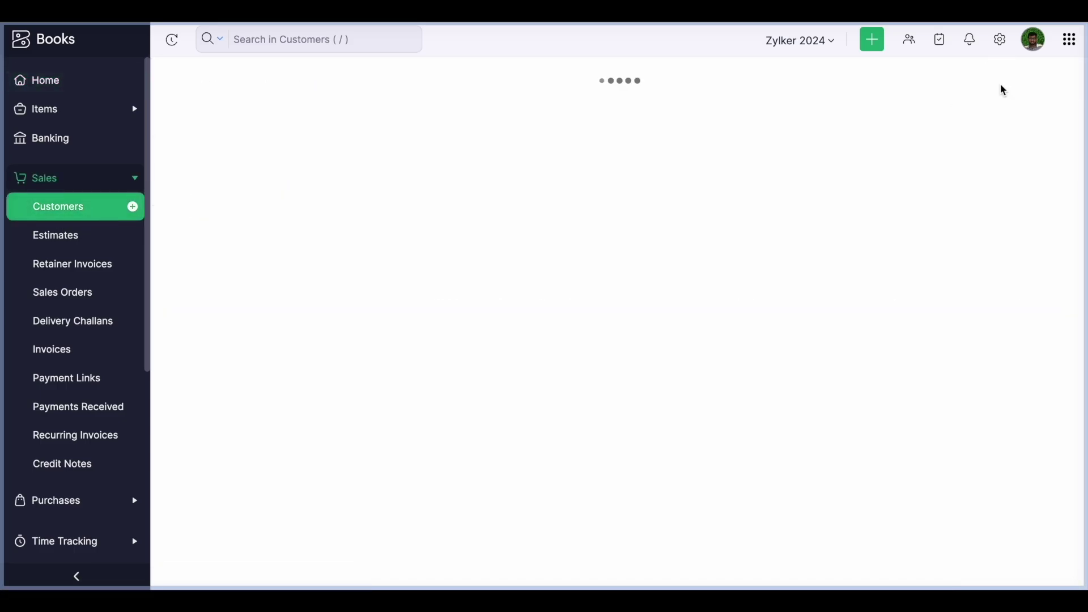
scroll(418, 302, down, 3)
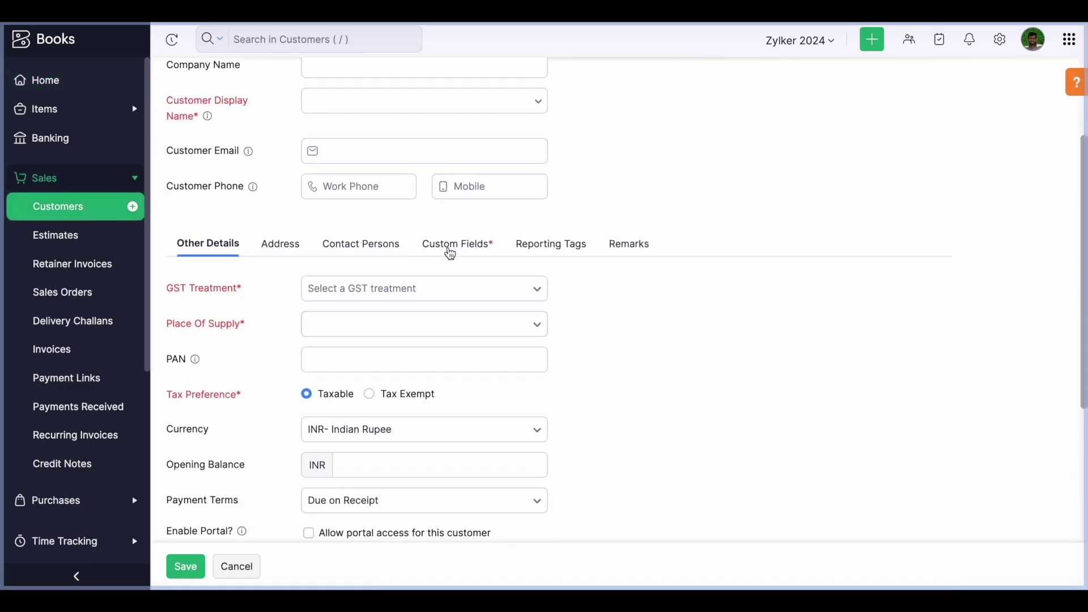
click(449, 249)
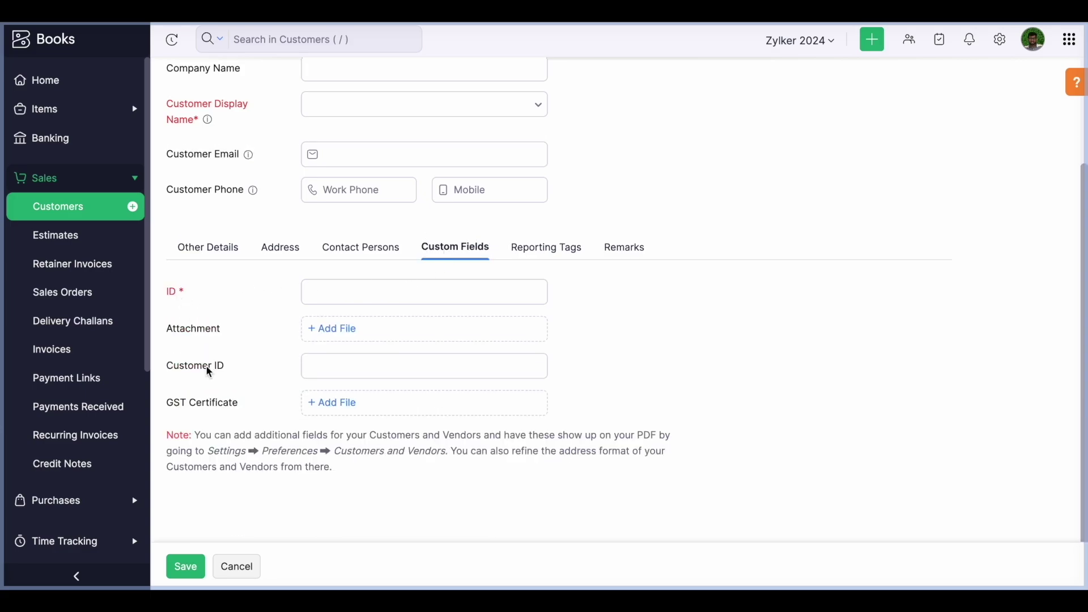
click(331, 362)
click(241, 568)
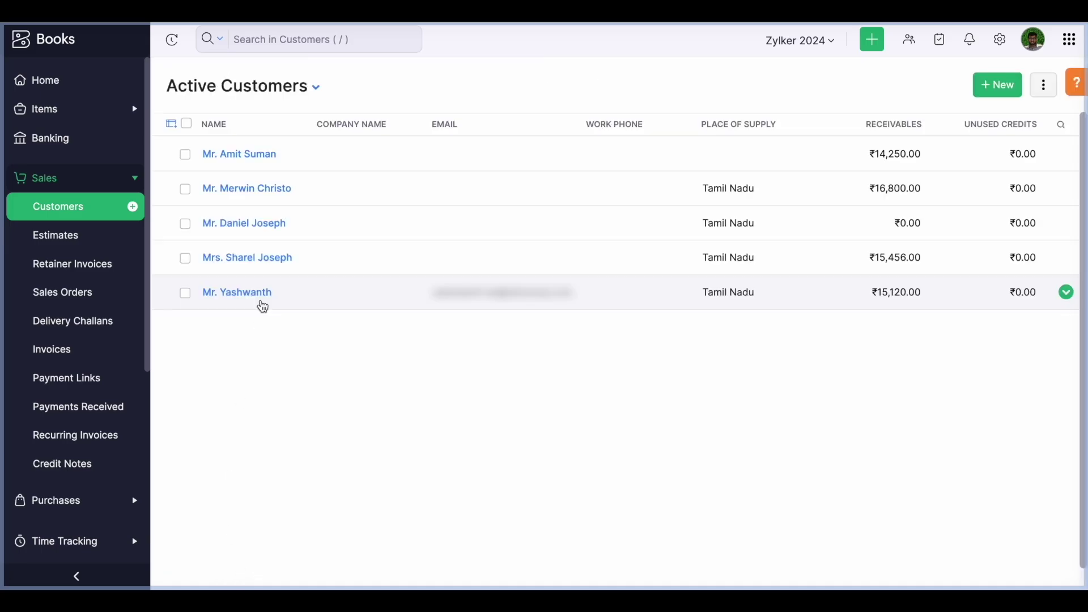
click(71, 88)
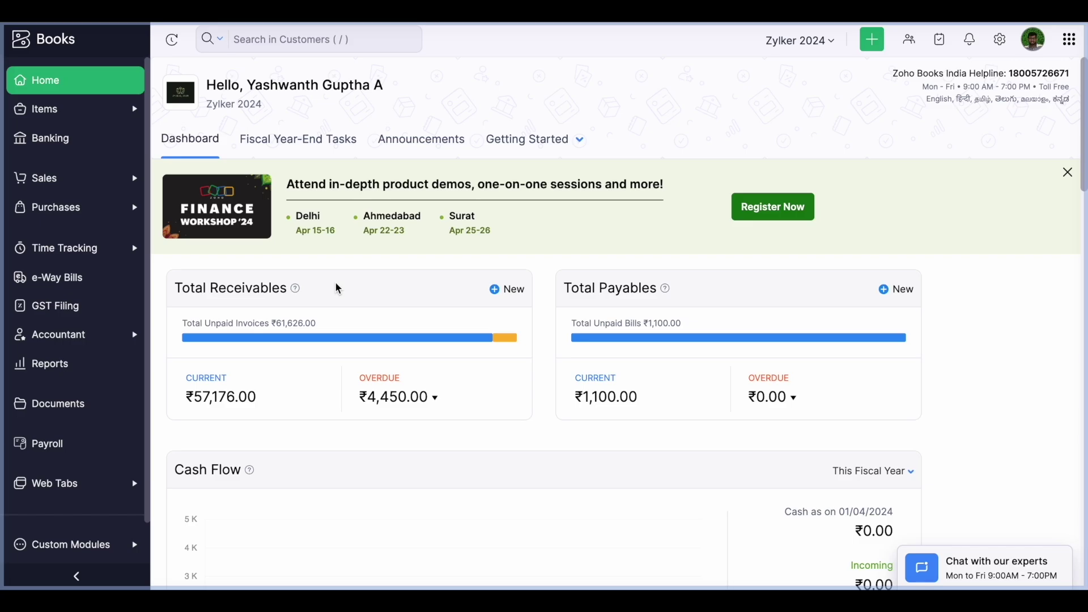
Step: Start a new custom field for invoices, labelled Sales commission, with the Formula data type
click(1000, 39)
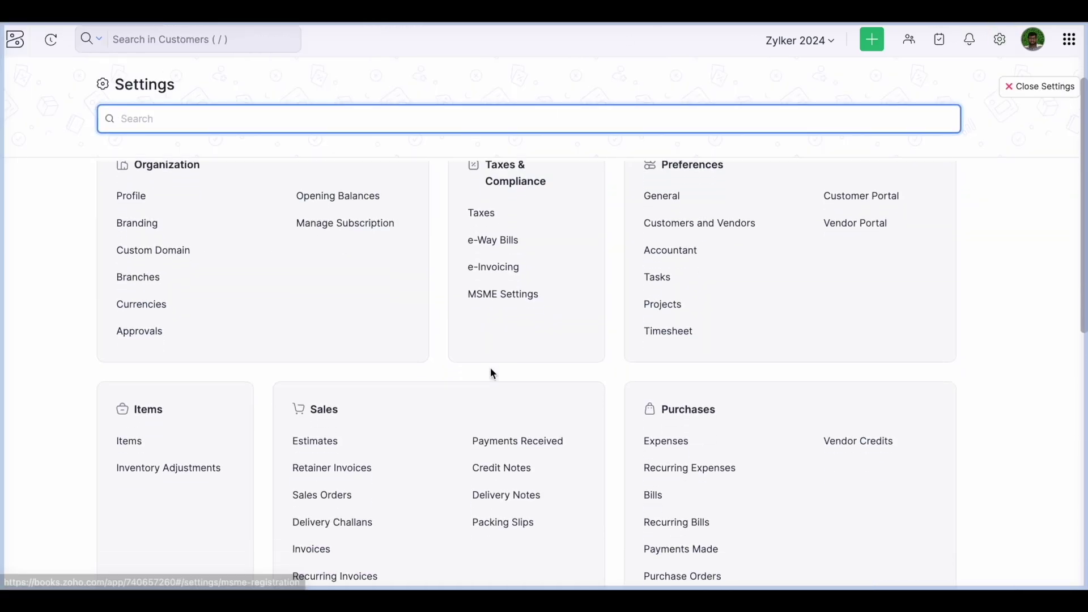
scroll(271, 450, down, 2)
click(311, 462)
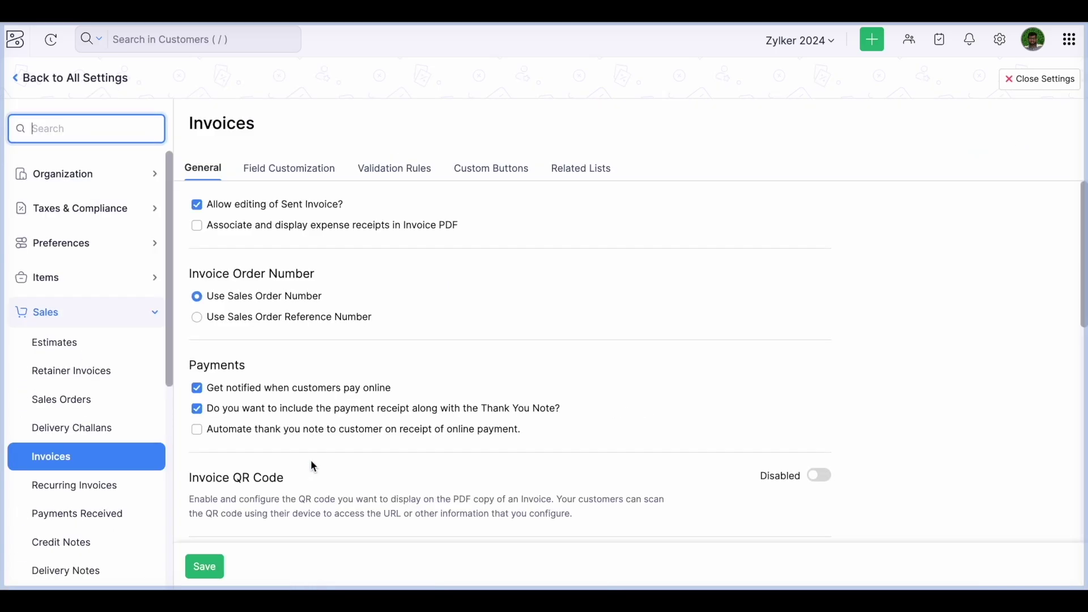
click(285, 176)
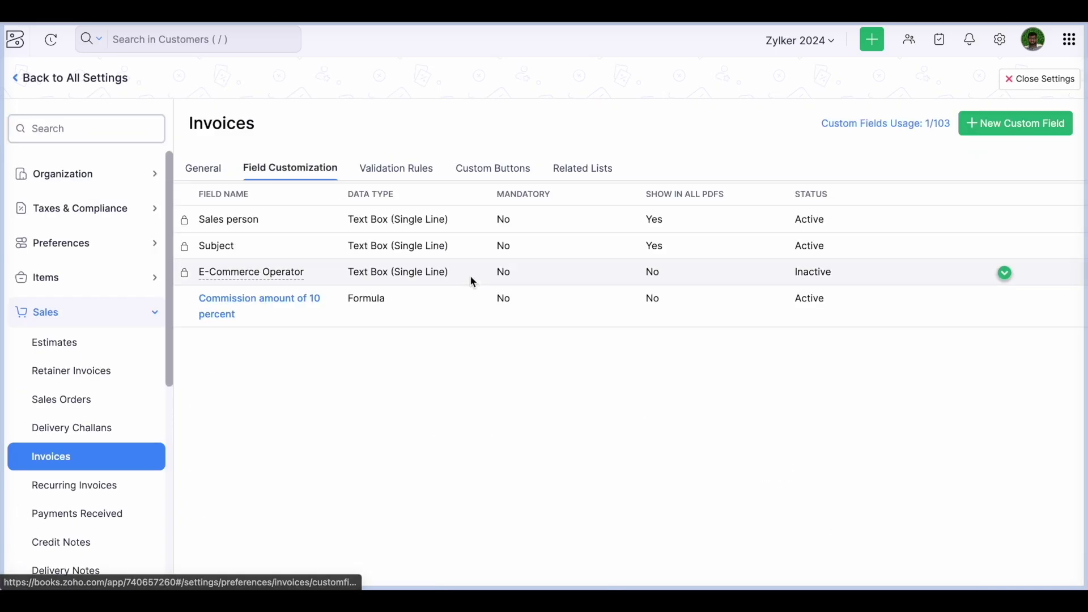
click(1020, 134)
click(405, 168)
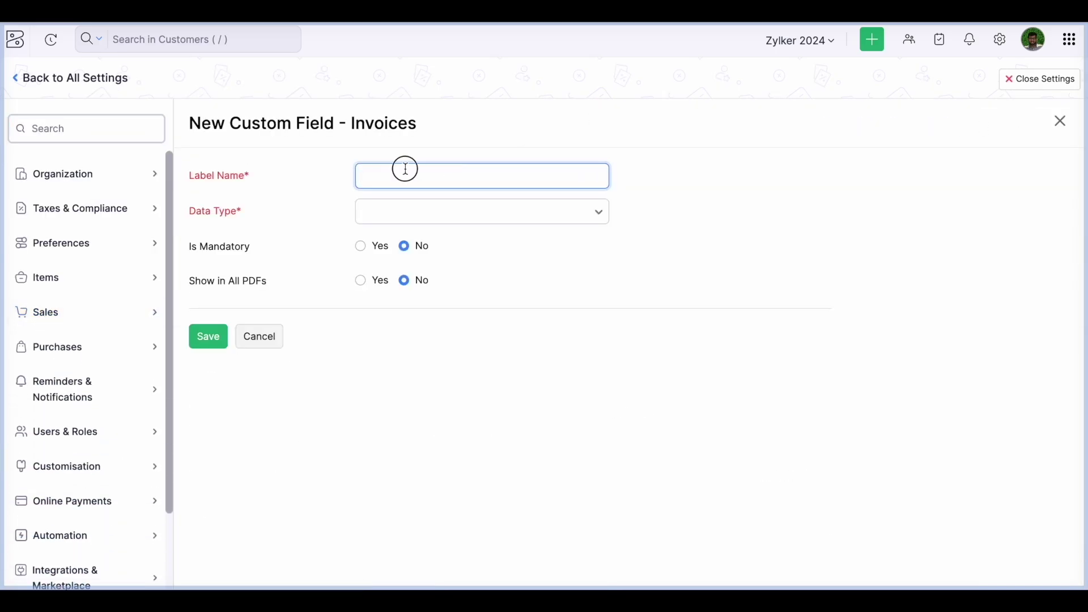
text(Sales commission)
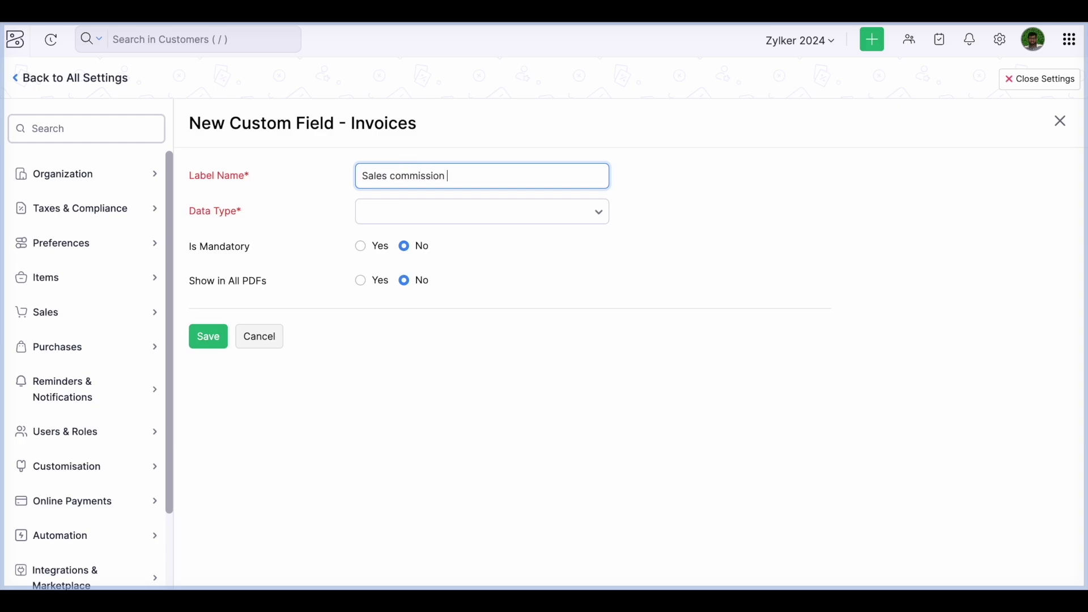
click(397, 211)
scroll(411, 361, down, 5)
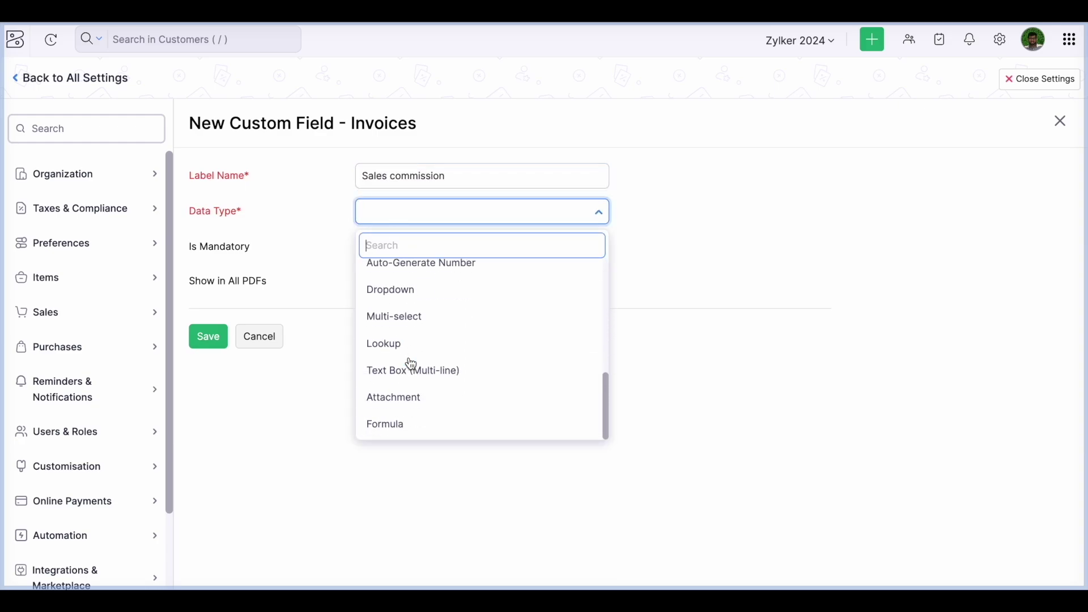
click(384, 424)
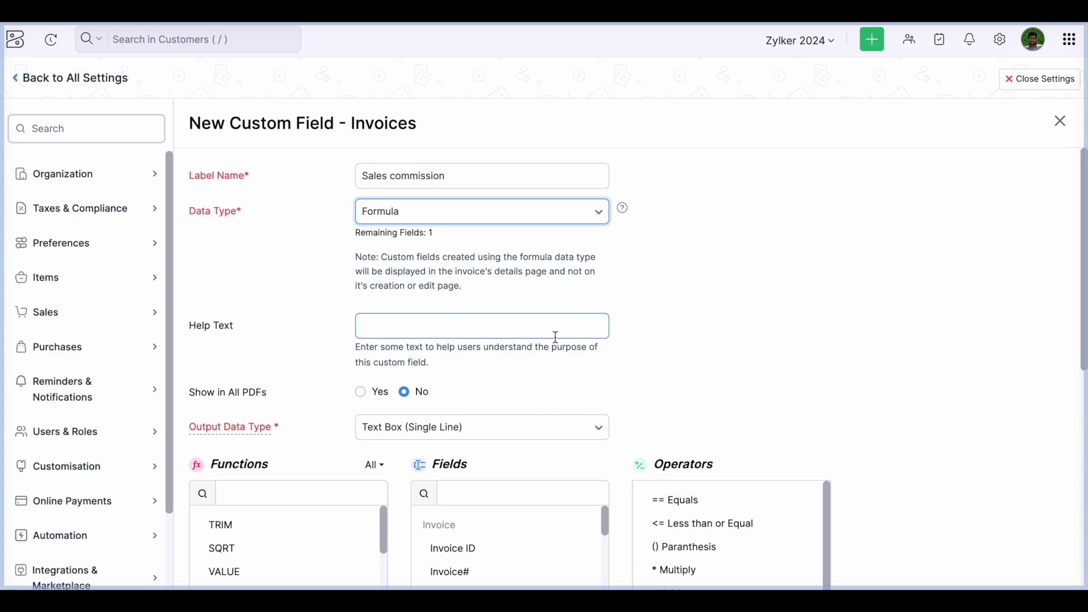
Step: Build the formula total*(5/100) for the Sales commission field using the invoice Total field, and check its syntax
scroll(460, 354, down, 3)
click(460, 355)
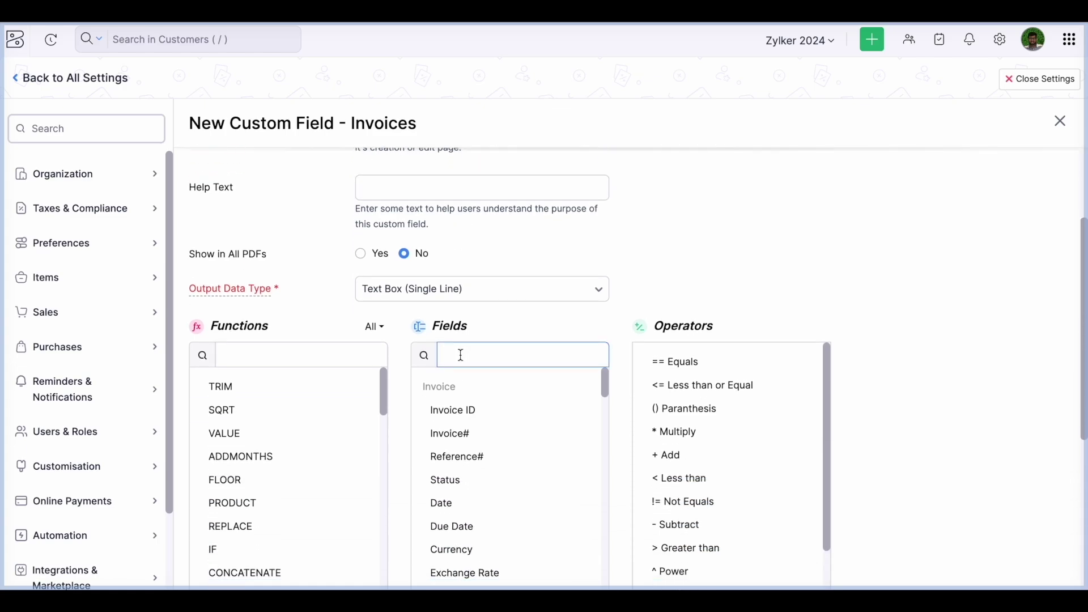
scroll(460, 355, down, 1)
scroll(576, 352, down, 4)
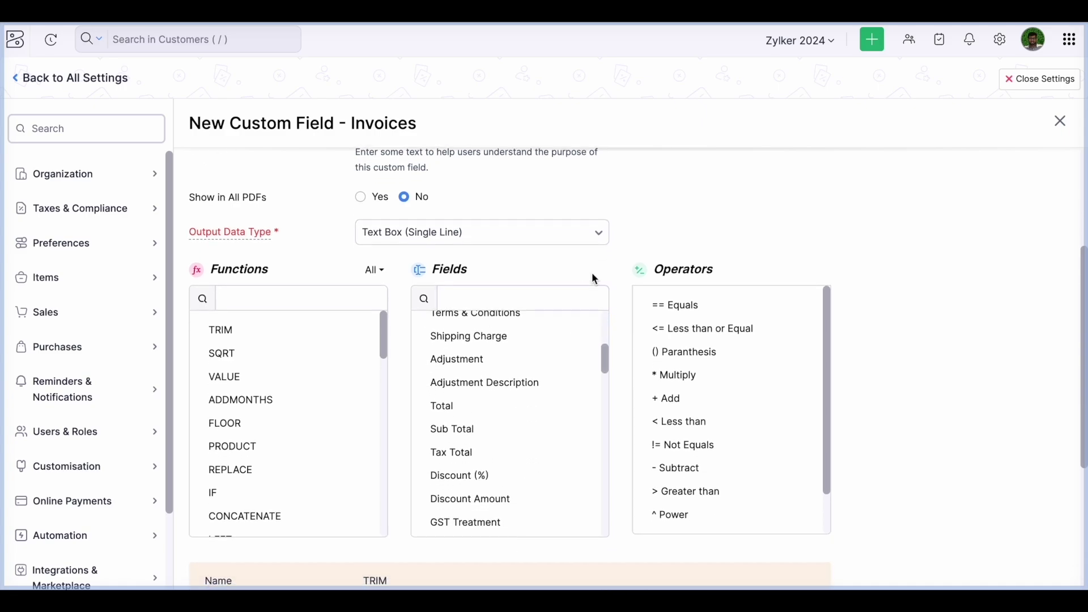
scroll(590, 277, down, 3)
scroll(590, 279, down, 3)
click(410, 464)
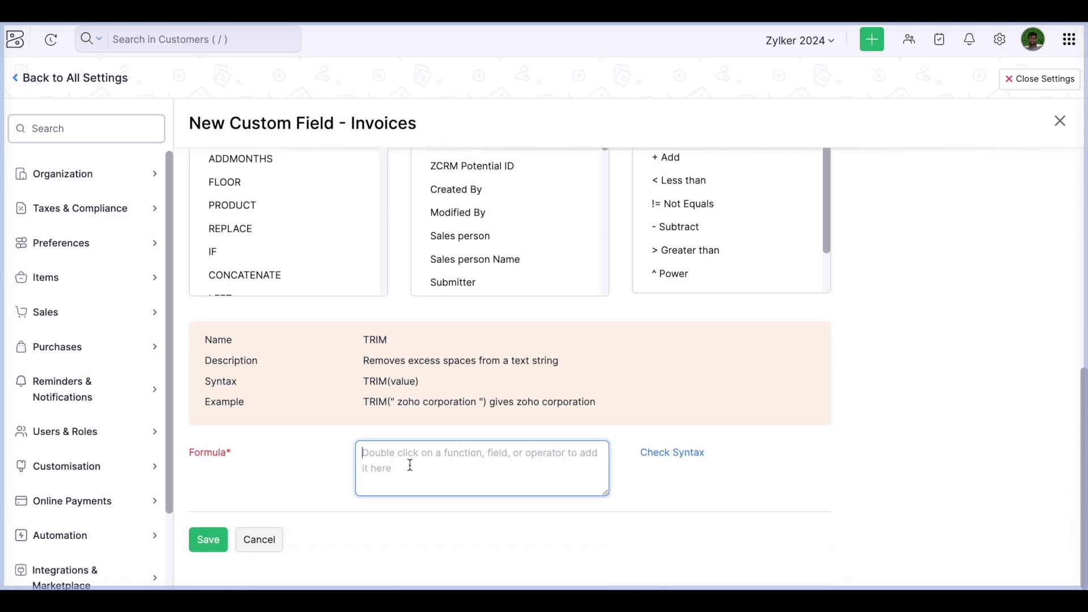
scroll(491, 374, up, 5)
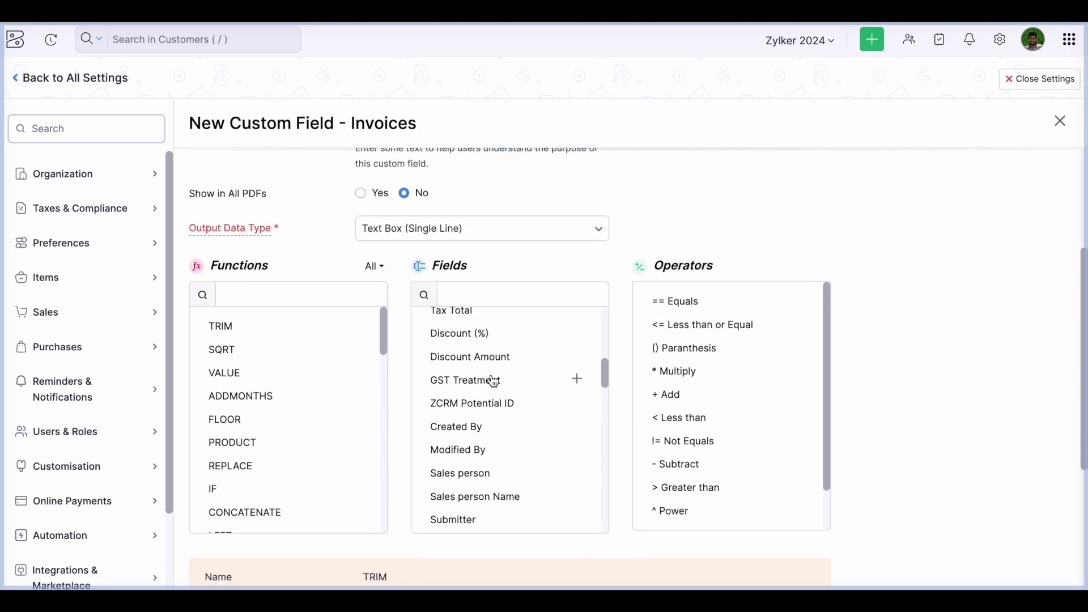
click(482, 295)
text(tot)
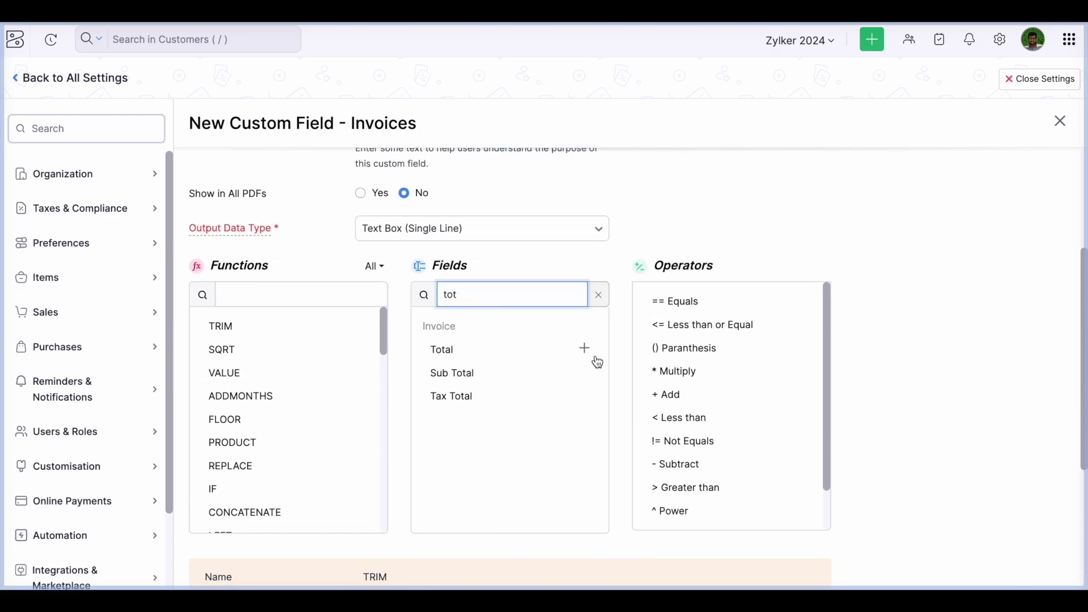
click(584, 349)
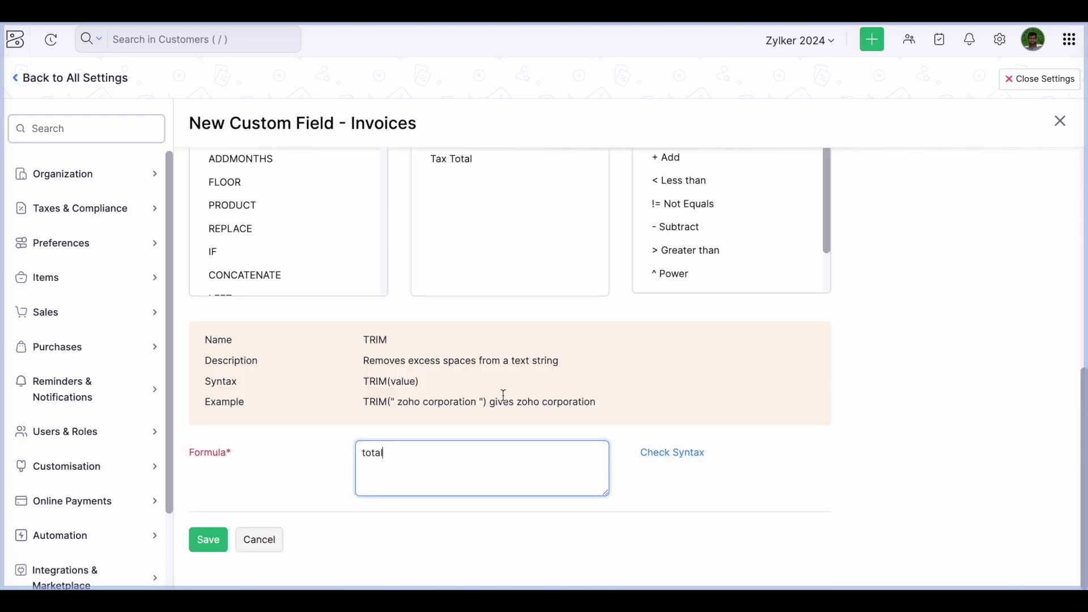
text(*(5/100))
click(671, 457)
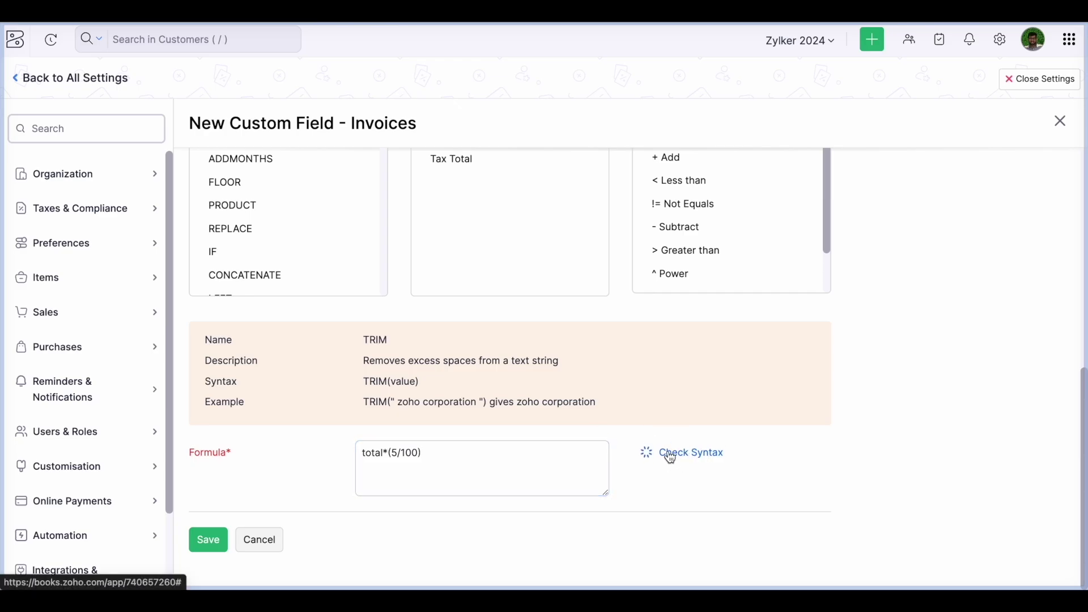
Step: Save the Sales commission custom field for invoices and close the settings
click(203, 543)
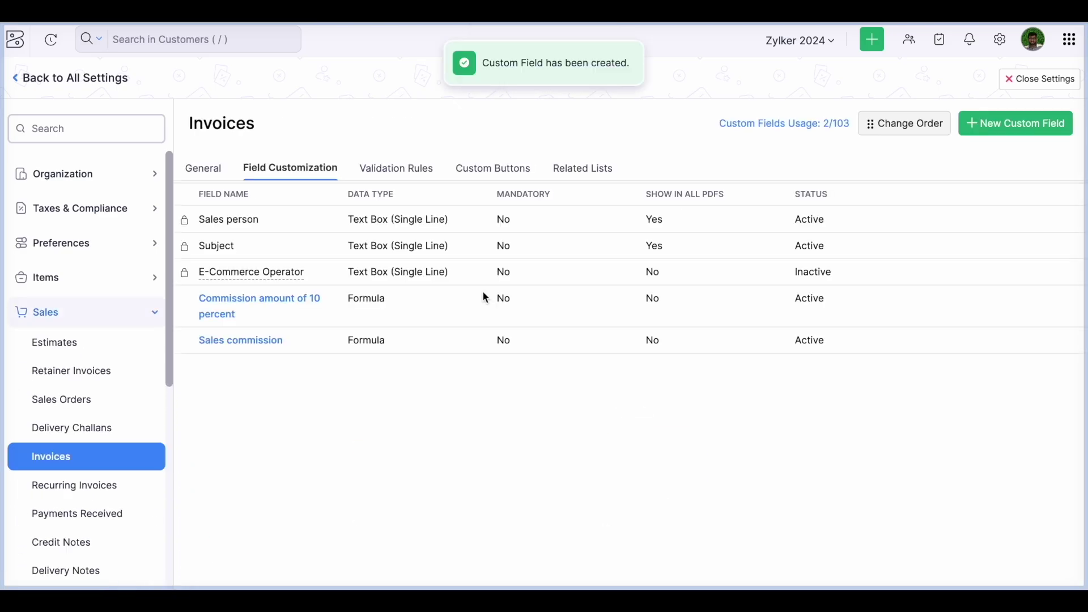
click(1049, 82)
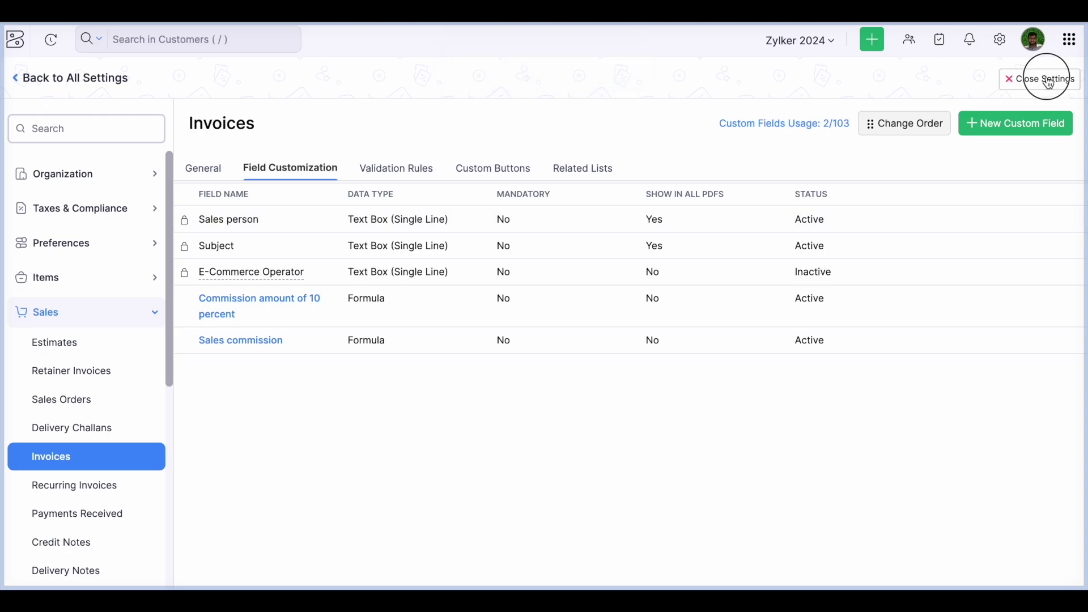
Step: Start a new sales invoice and select the first listed customer for it
click(78, 181)
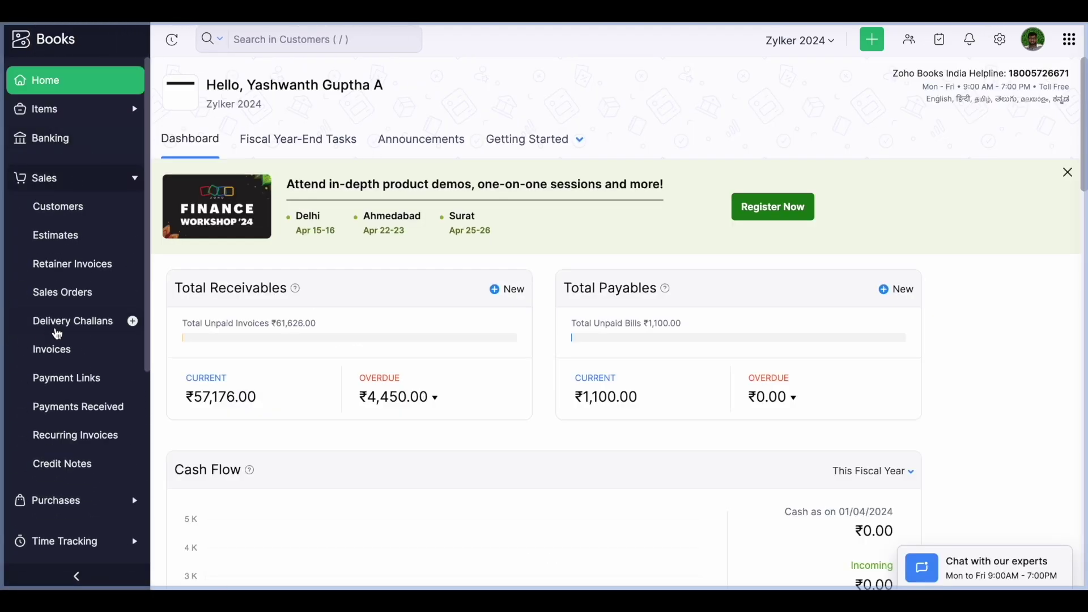
click(56, 356)
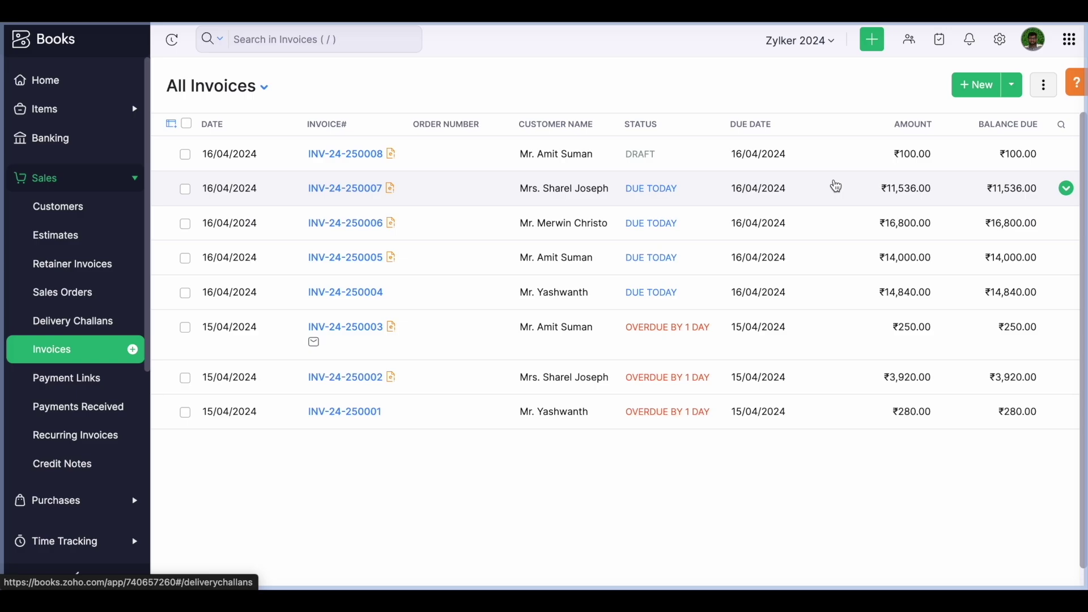
click(977, 88)
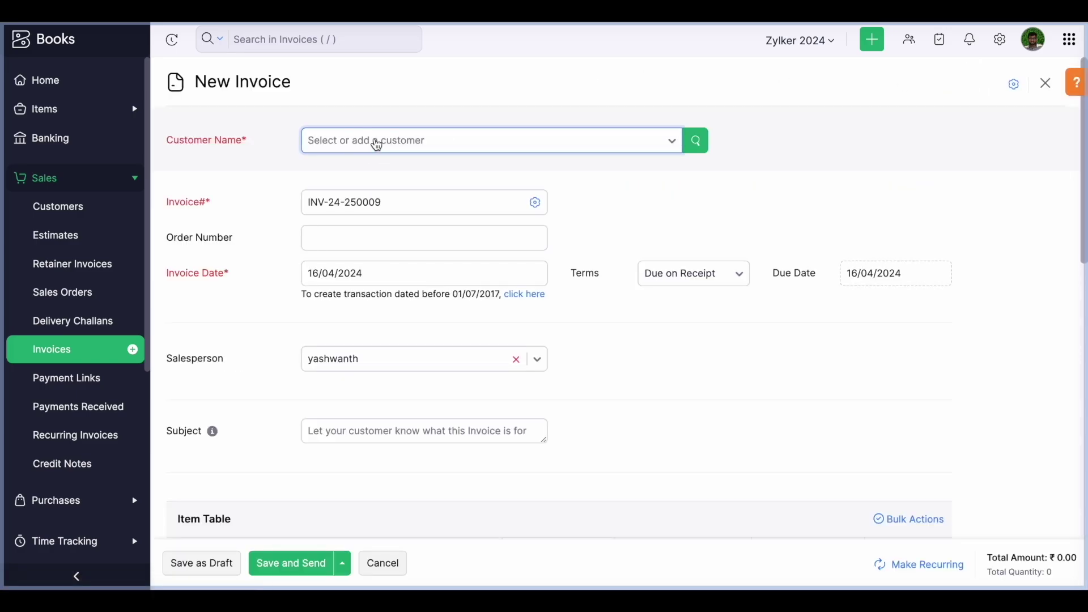
click(372, 140)
key(Return)
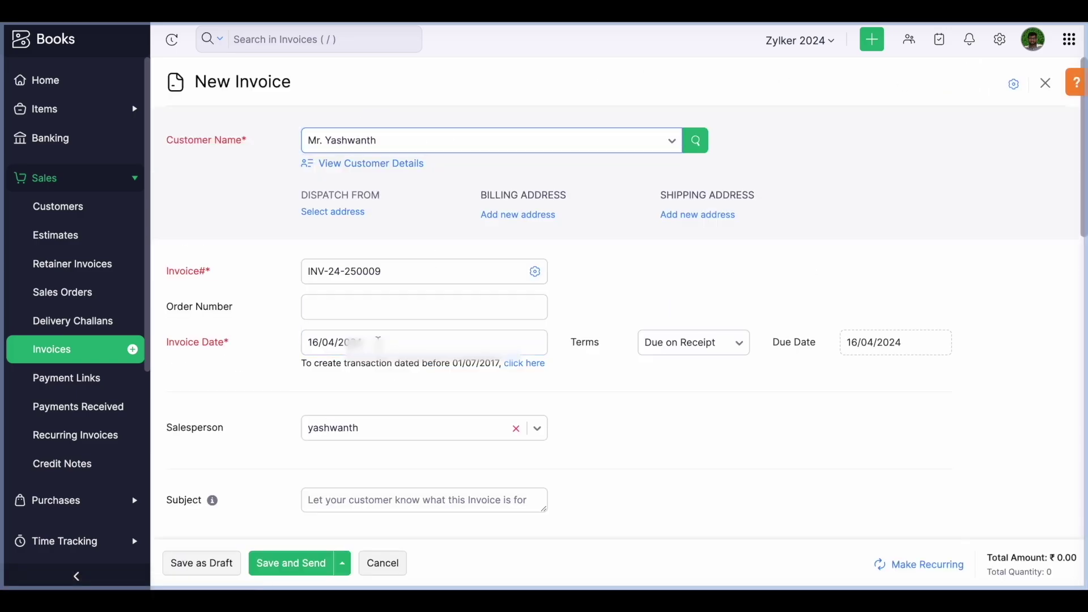
Step: Add the Coffee item to the invoice's item table and save the invoice as a draft
scroll(467, 297, down, 3)
scroll(468, 301, down, 2)
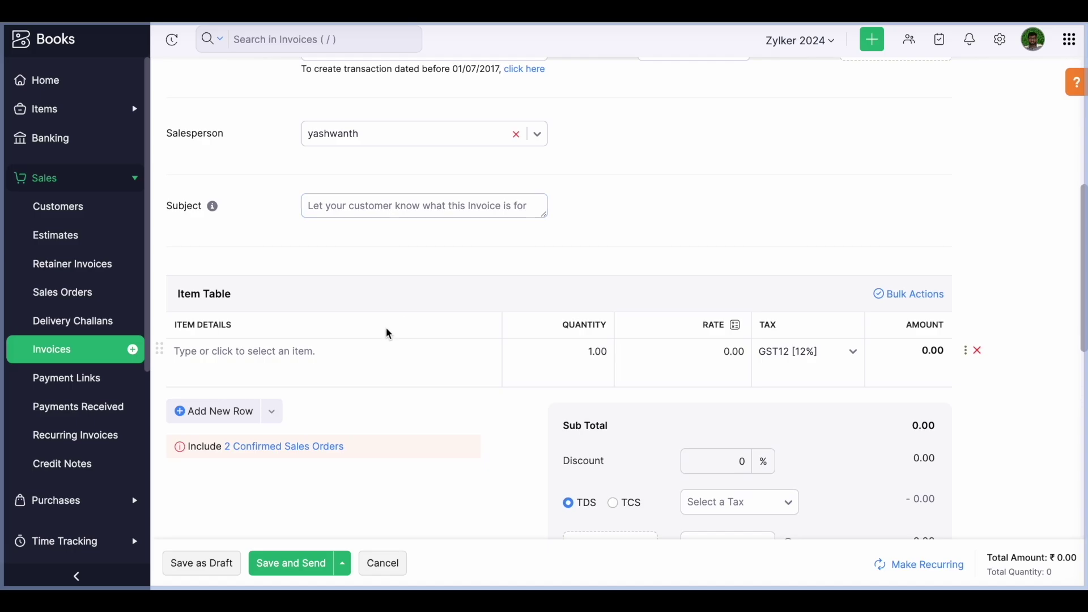
click(340, 355)
click(350, 394)
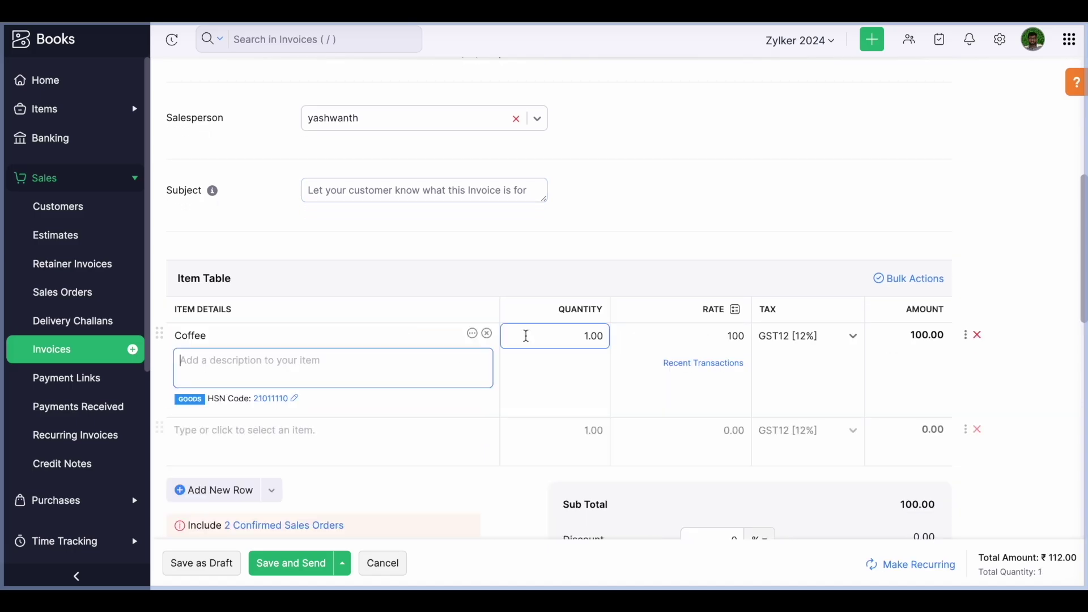
scroll(525, 335, down, 10)
click(201, 562)
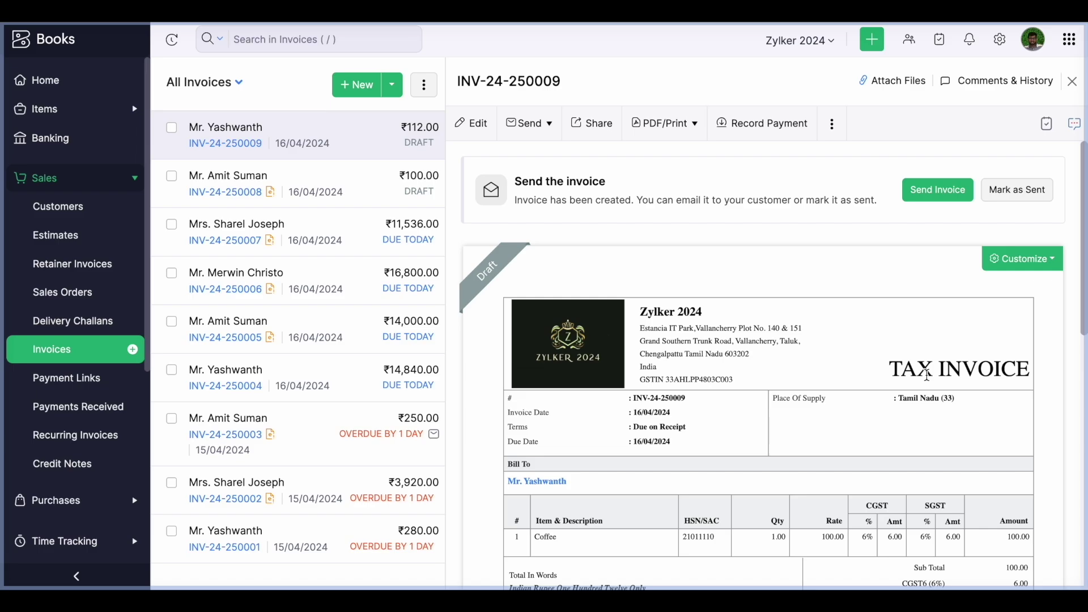
Step: Examine the commission custom fields in the saved draft invoice's details, then return to the home page
scroll(927, 427, down, 10)
scroll(927, 427, down, 3)
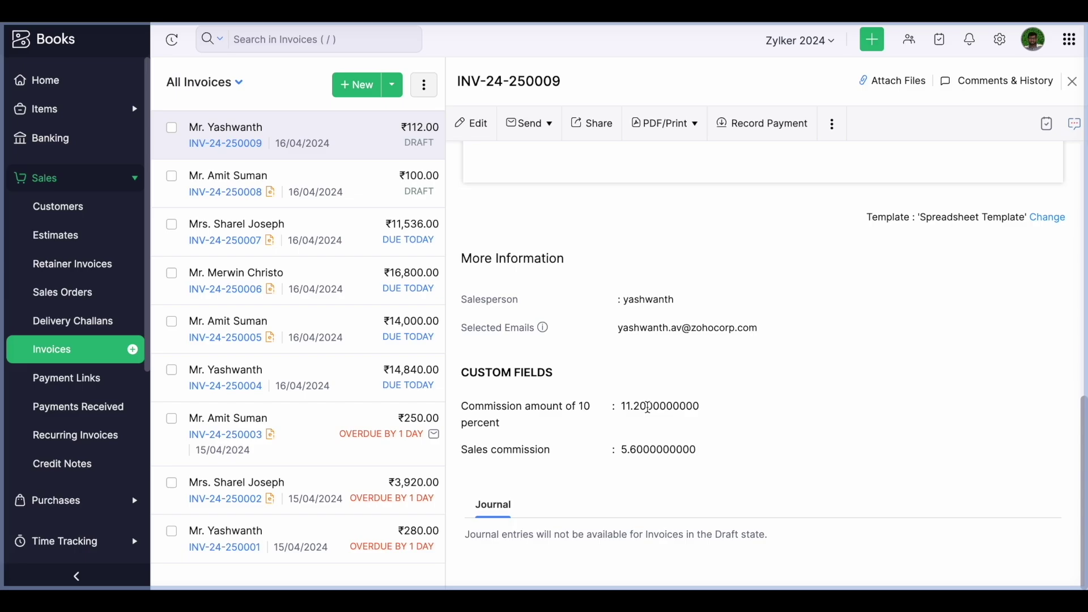
click(89, 85)
Step: Open the field customization settings for Bills
click(1000, 45)
scroll(532, 371, down, 5)
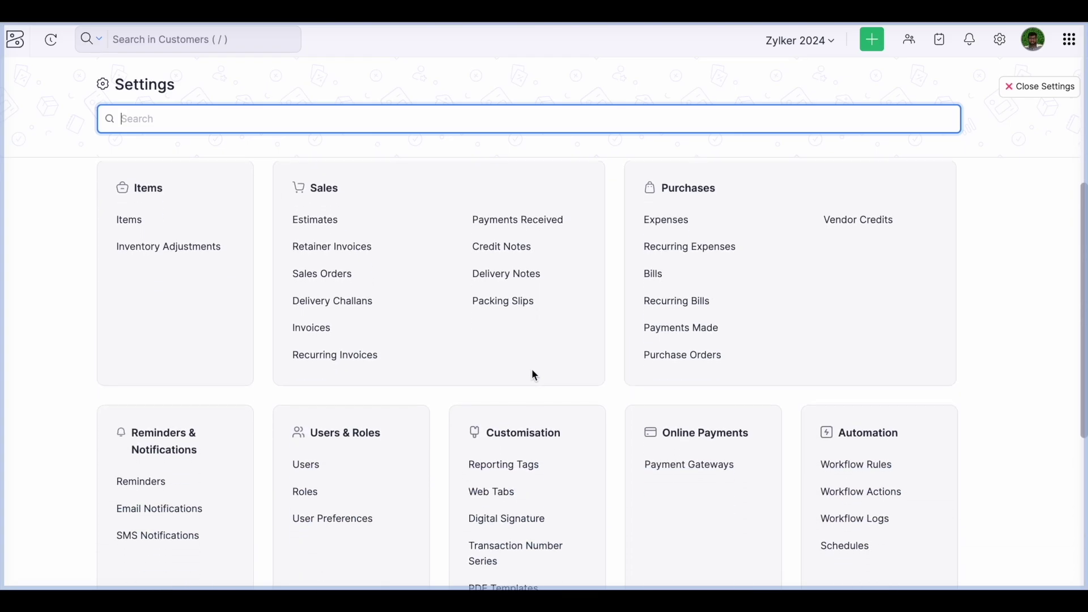
click(653, 272)
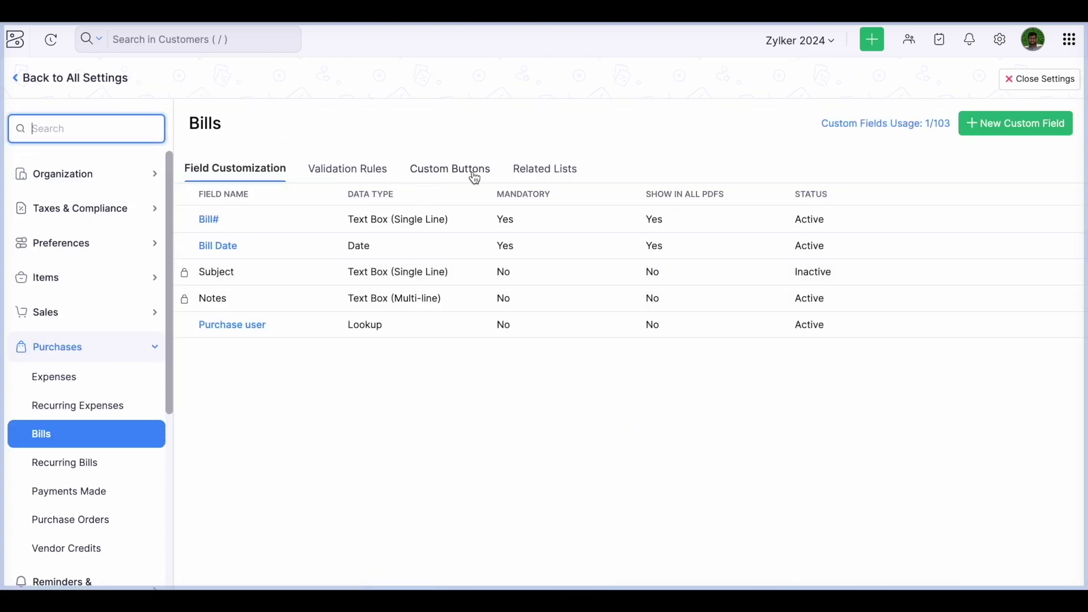
Step: Review the settings of the Purchase user lookup field for bills and save the field
mouse_move(384, 309)
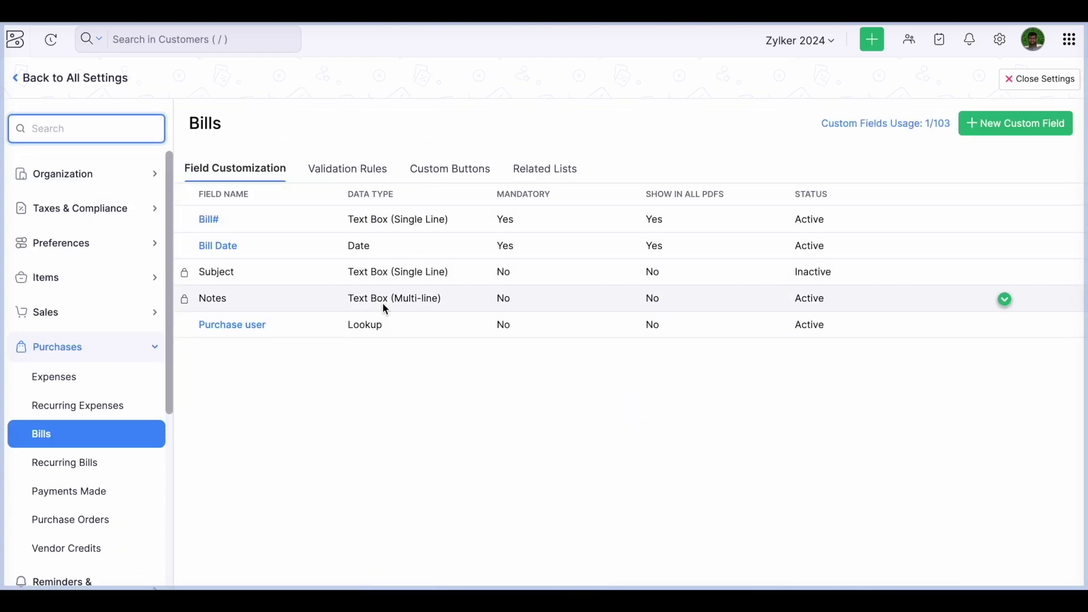
click(252, 329)
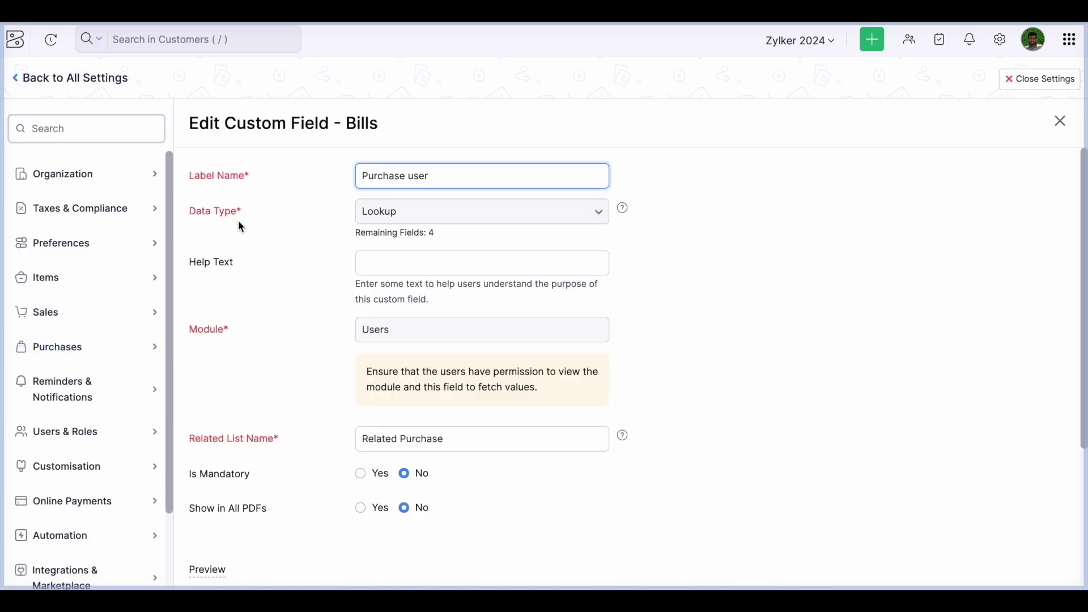
scroll(289, 295, down, 2)
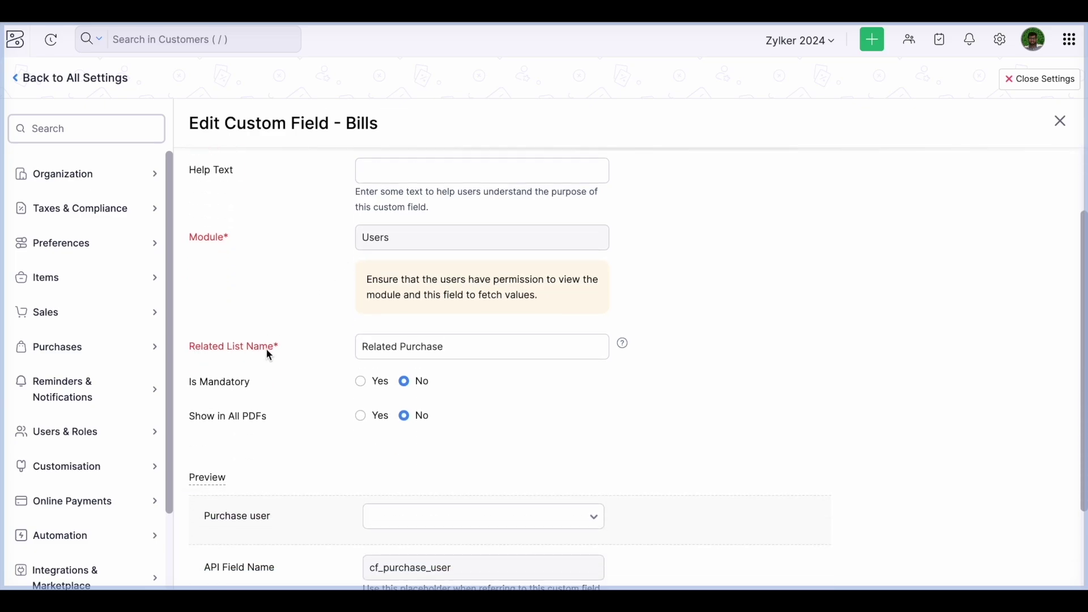
scroll(352, 344, down, 2)
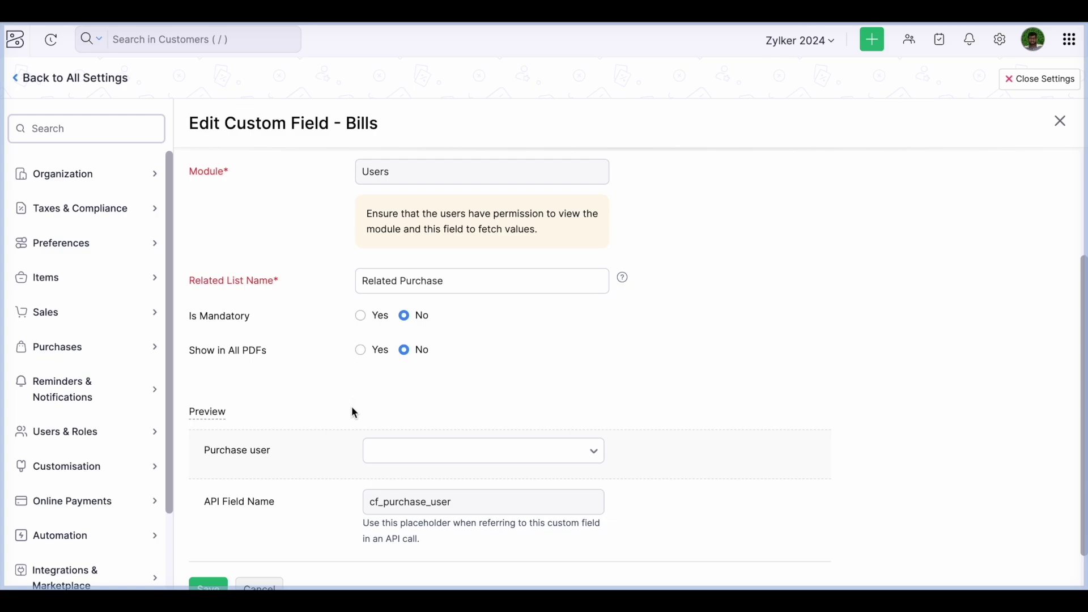
scroll(270, 512, down, 2)
click(208, 541)
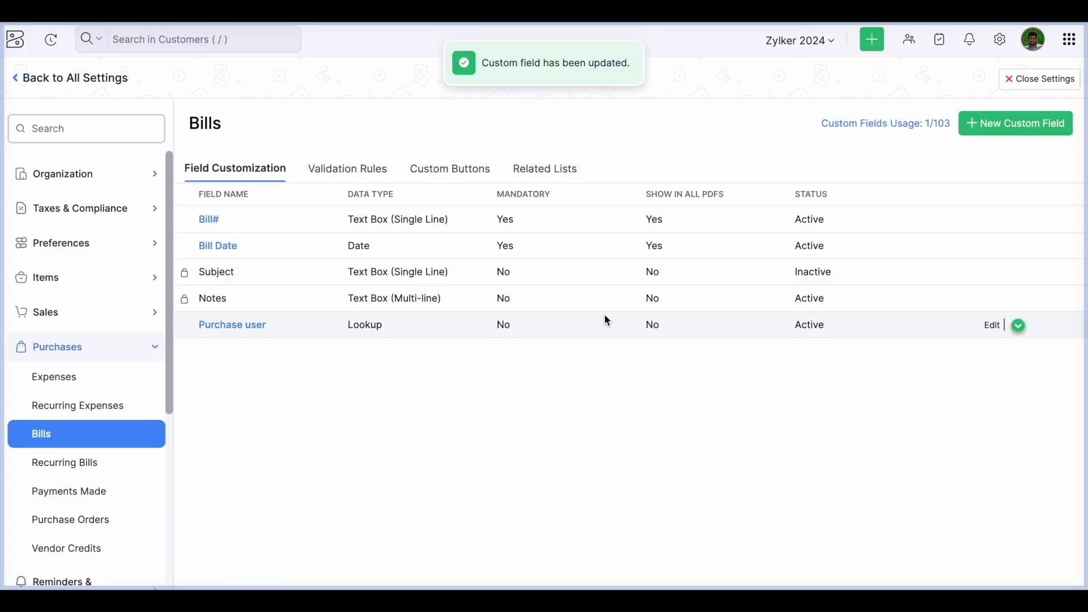
Step: Open the organization's user list in the settings and examine the details of the last listed user
click(1055, 80)
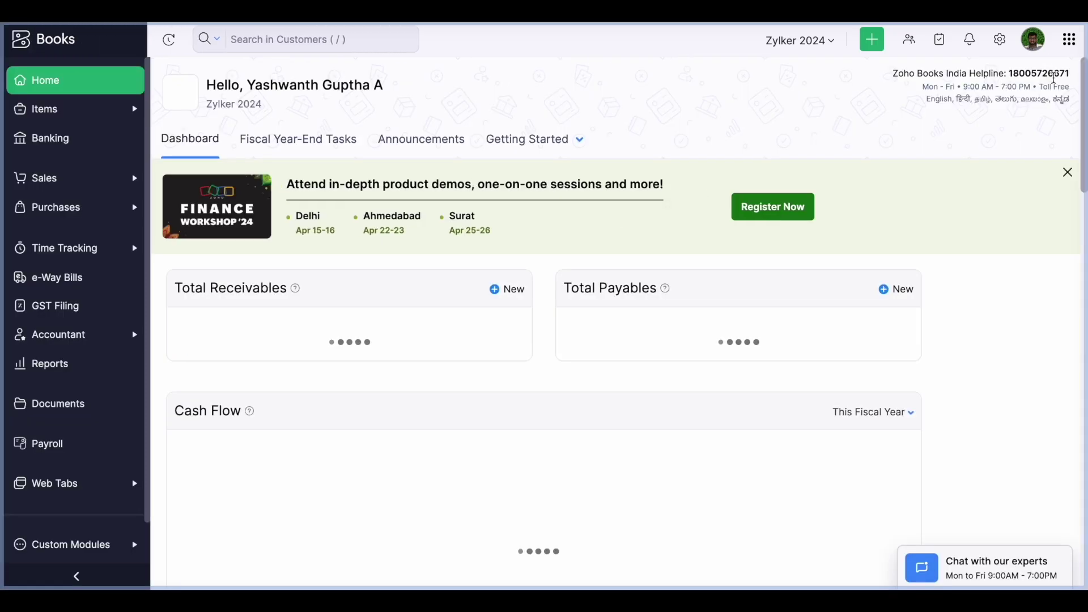
click(999, 40)
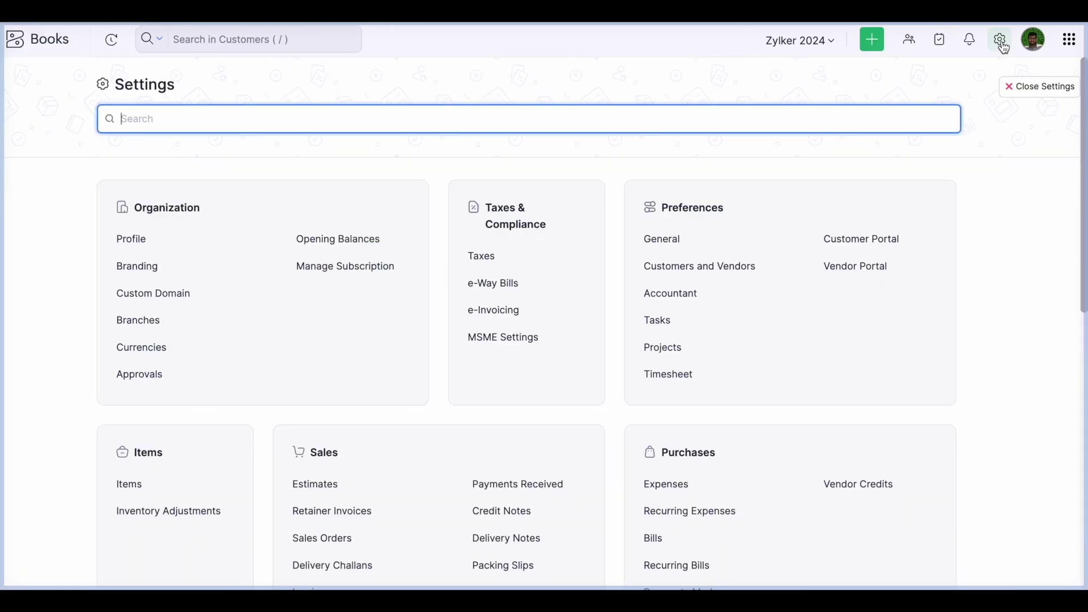
scroll(565, 326, down, 8)
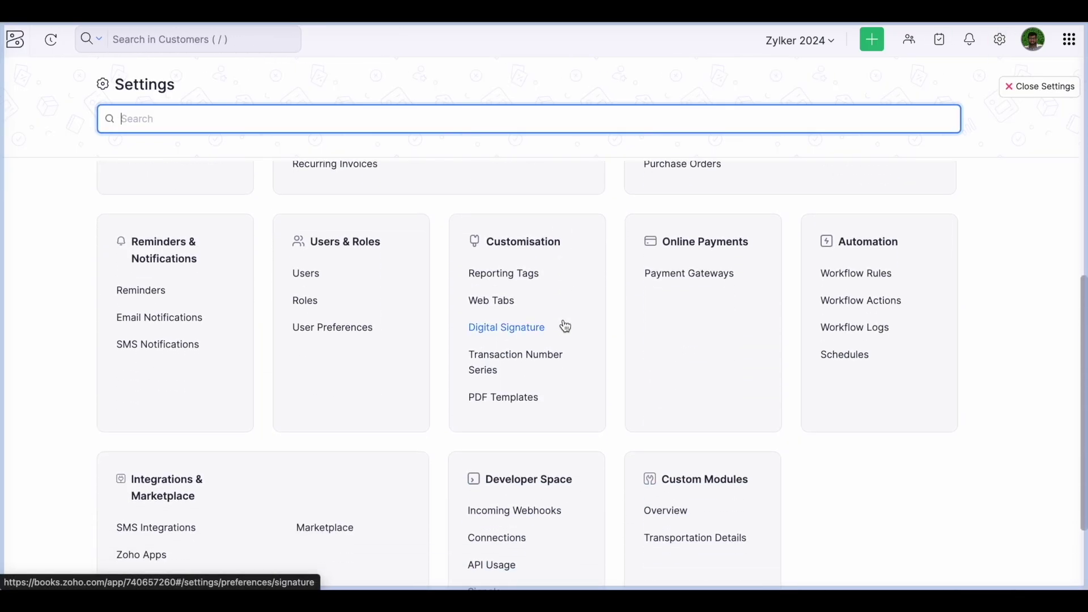
click(310, 277)
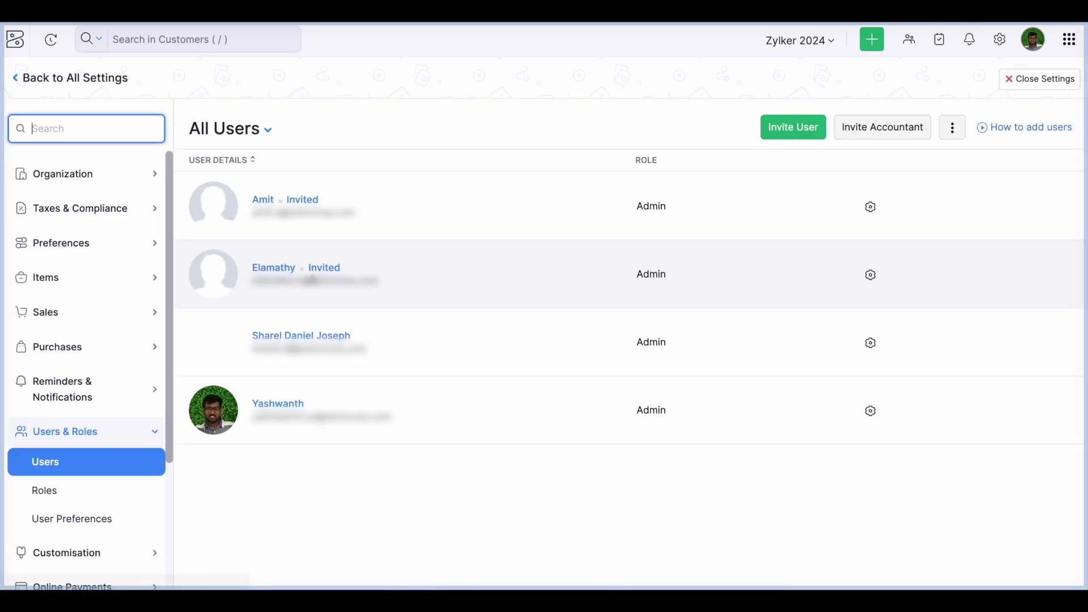
click(282, 408)
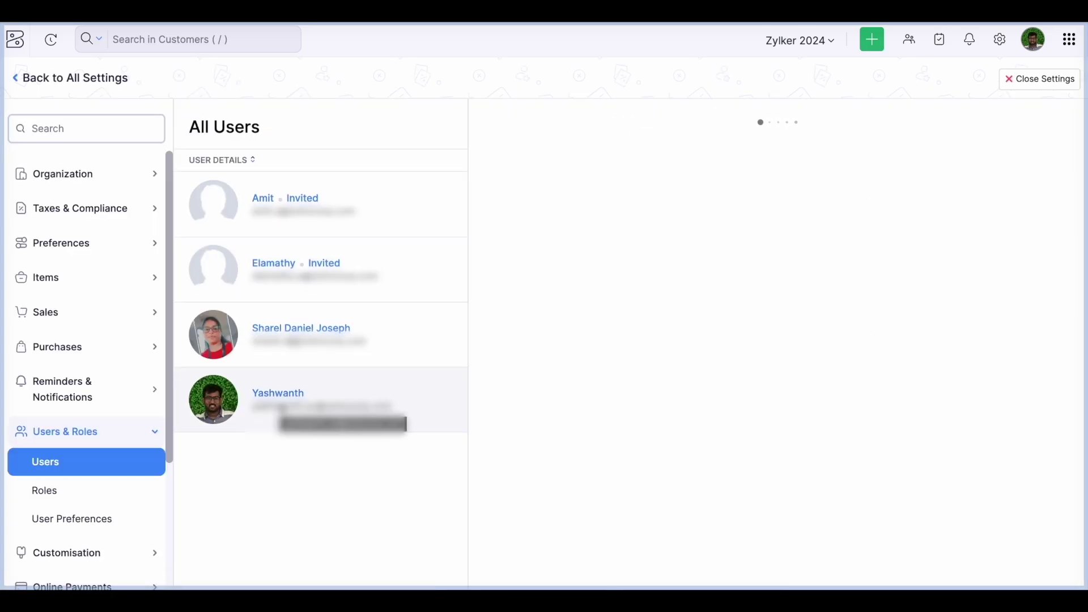
click(695, 217)
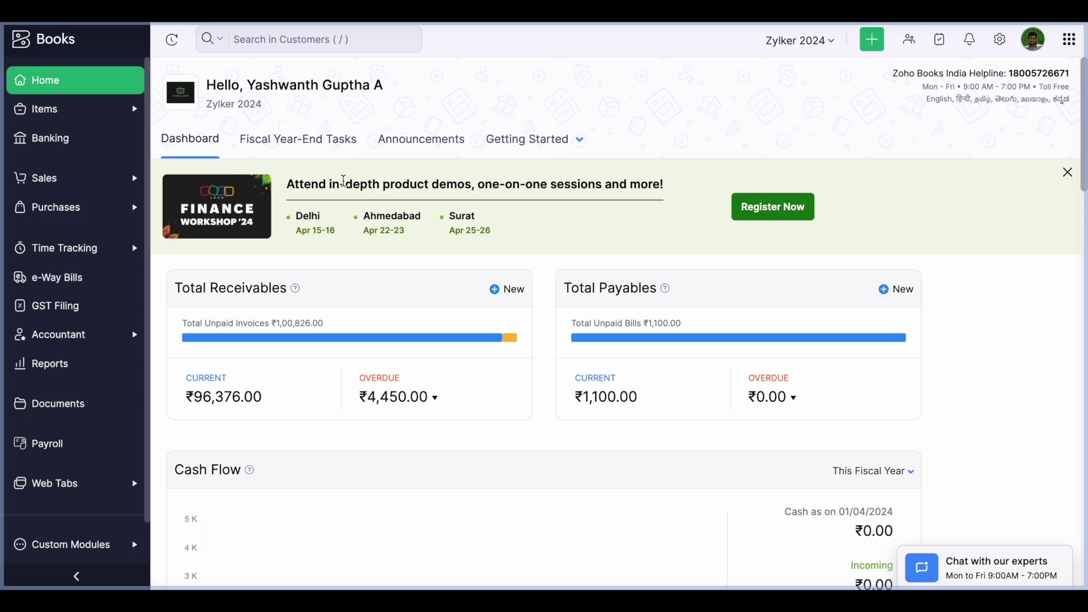
Step: Start a new custom view for invoices and name it Sales value is above 10000
click(73, 178)
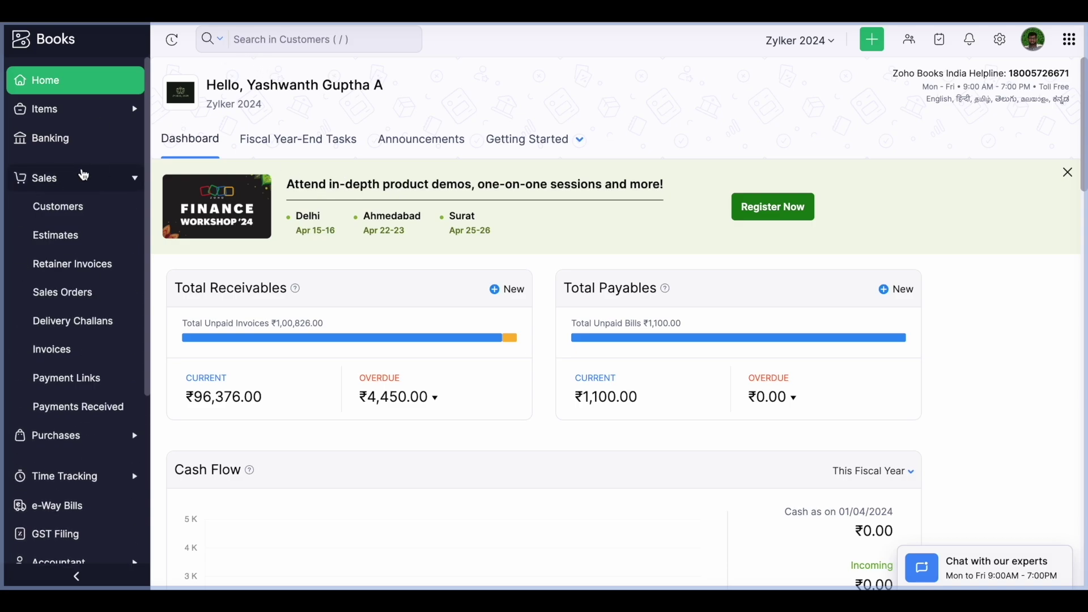
click(52, 349)
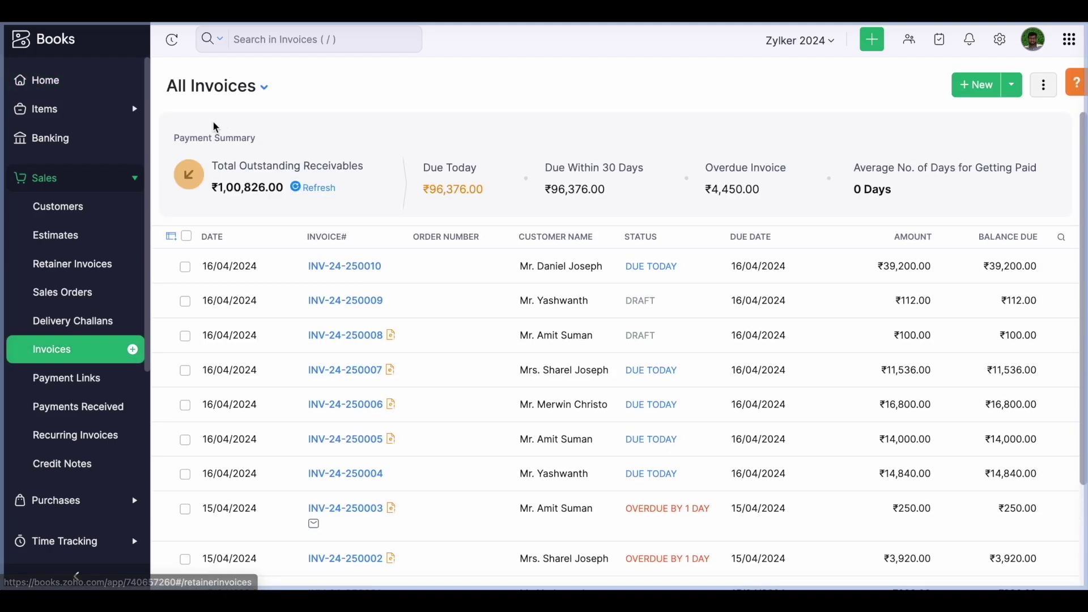
click(223, 88)
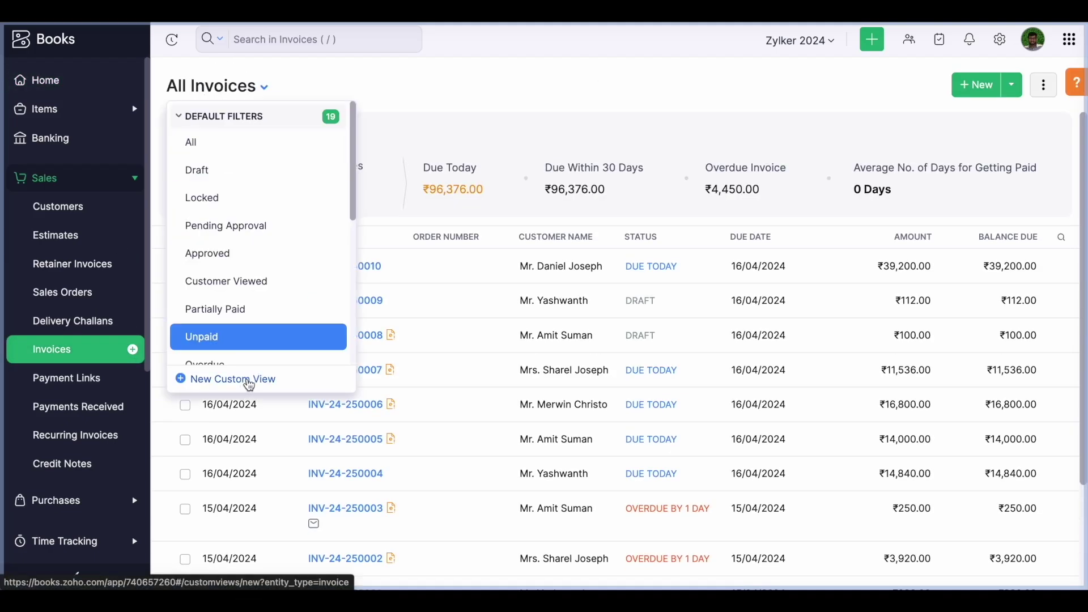
click(249, 380)
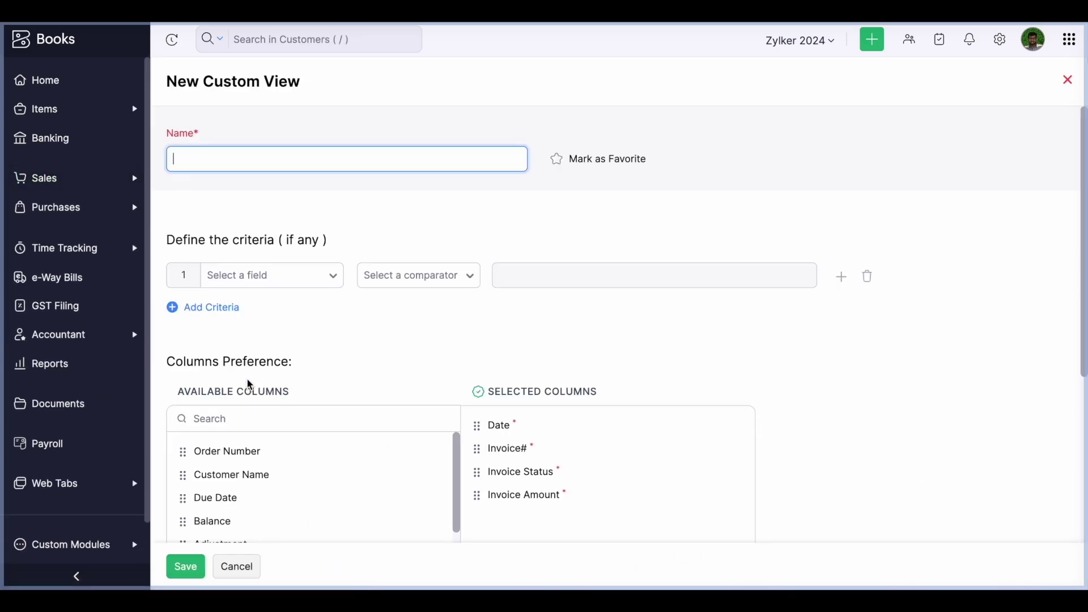
text(Sales vbal)
key(BackSpace)
key(BackSpace)
key(BackSpace)
text(alue is above 10000)
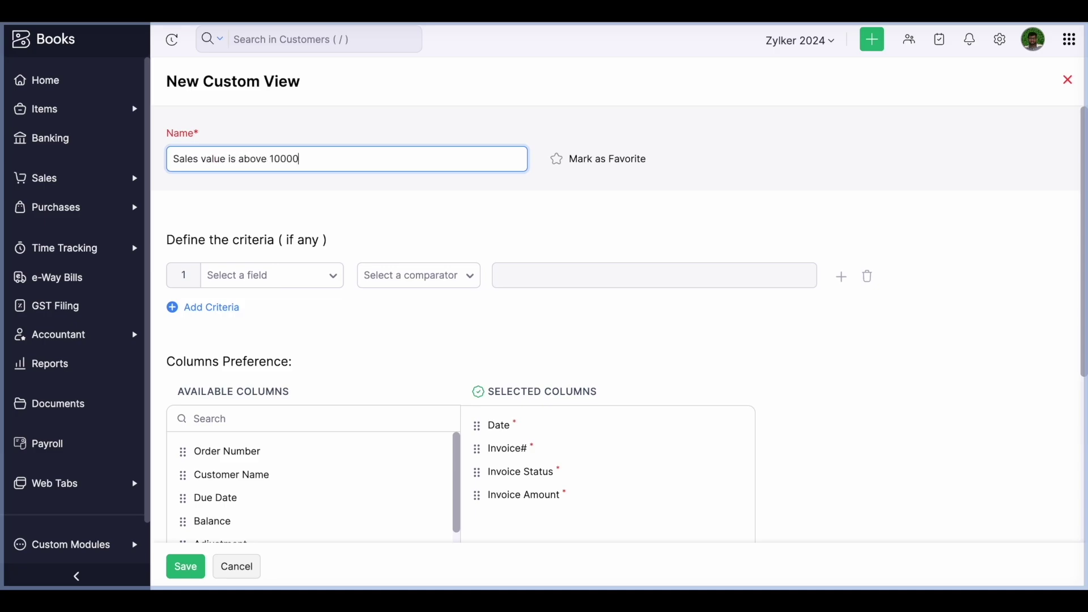
Step: Define the custom view's criterion as Invoice Amount greater than or equal to 10000
click(294, 277)
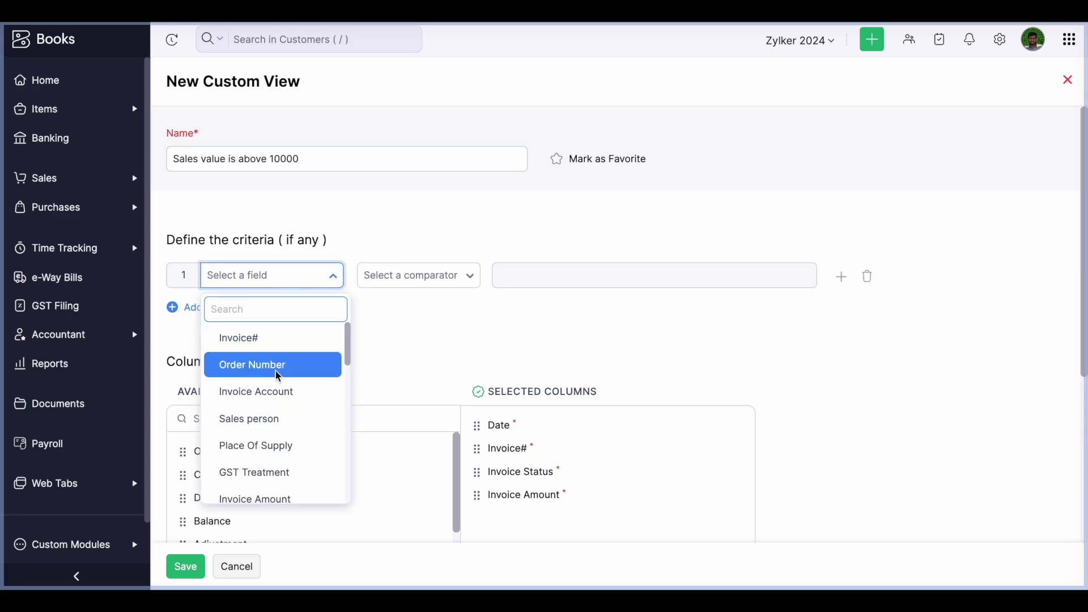
text(invoi)
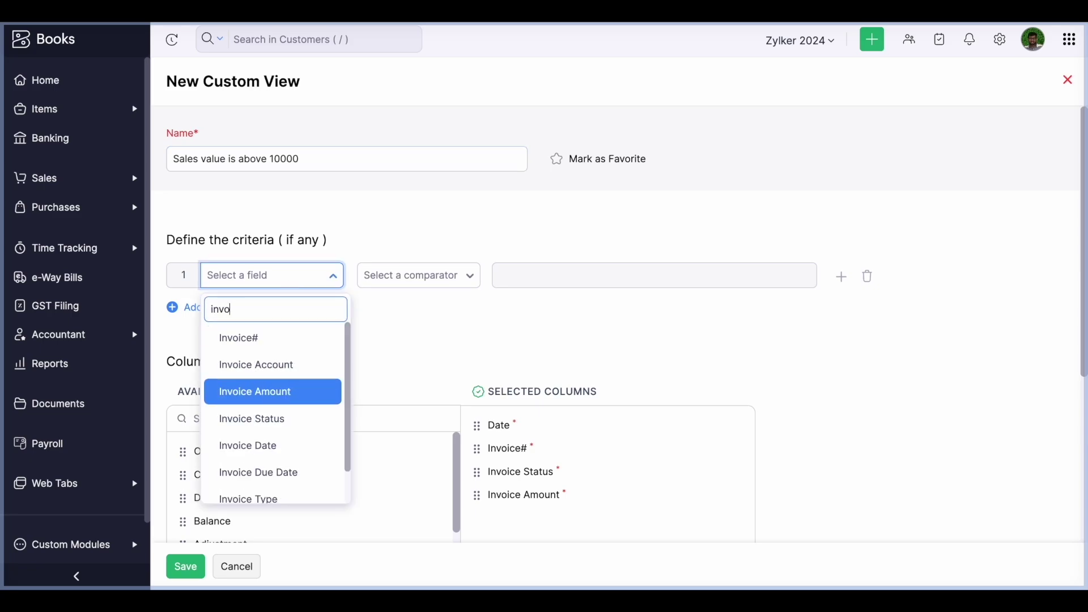
click(317, 387)
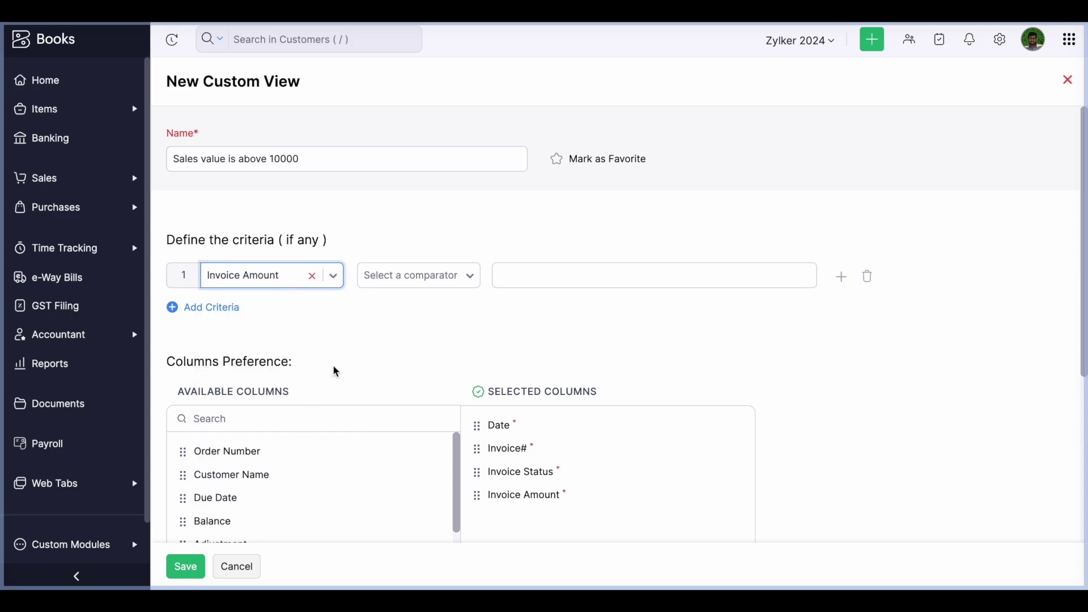
click(434, 286)
scroll(413, 378, down, 2)
click(413, 422)
click(565, 285)
text(10000)
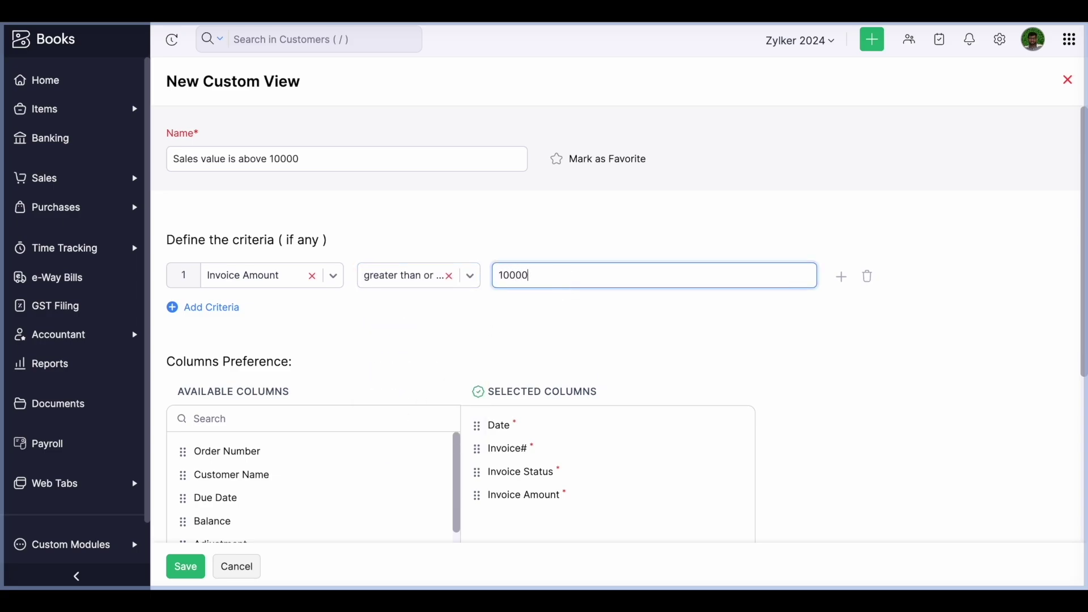
Step: Review the custom view's available columns and visibility preference, and save the view with visibility Only Me
scroll(504, 325, down, 3)
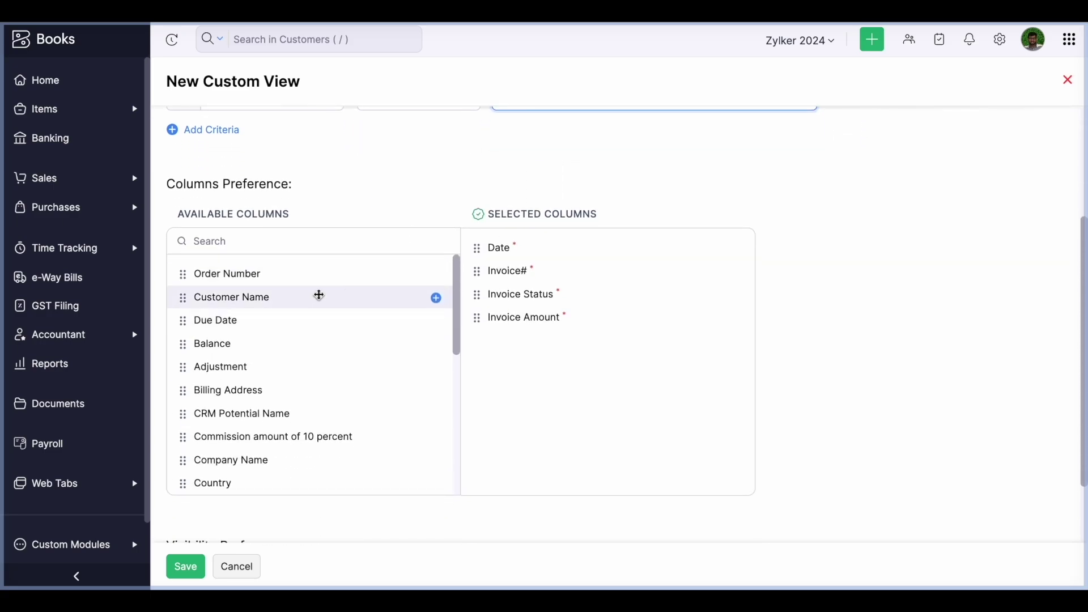
scroll(313, 381, down, 5)
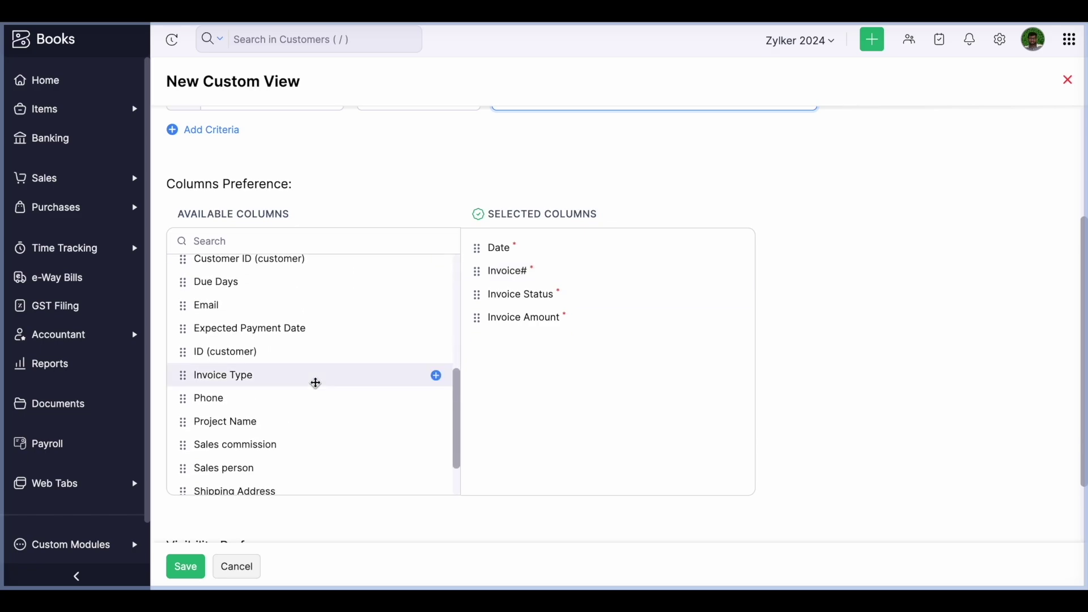
scroll(538, 375, down, 2)
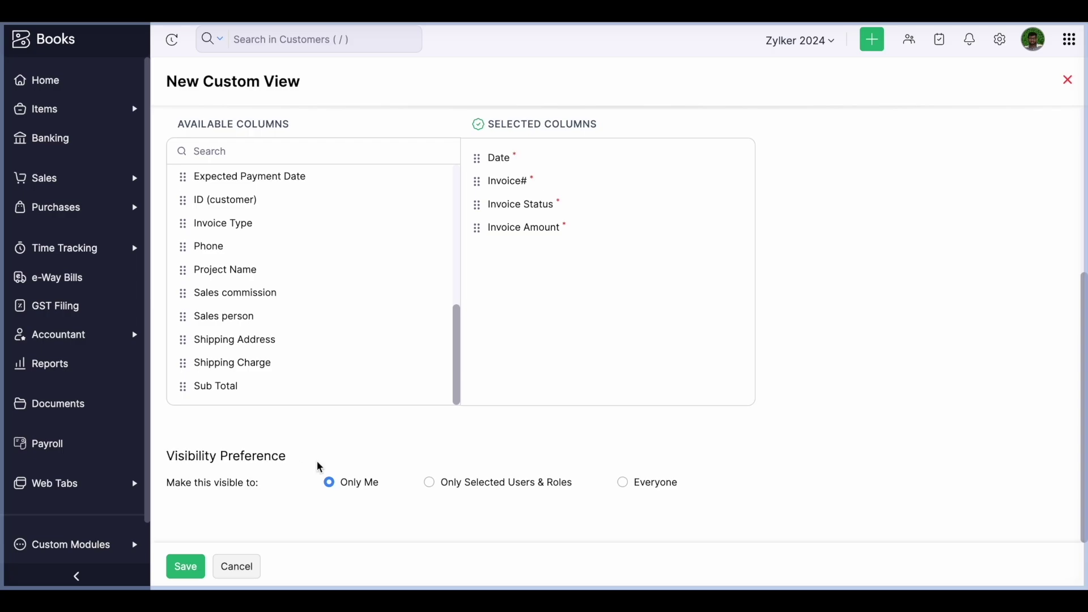
click(189, 569)
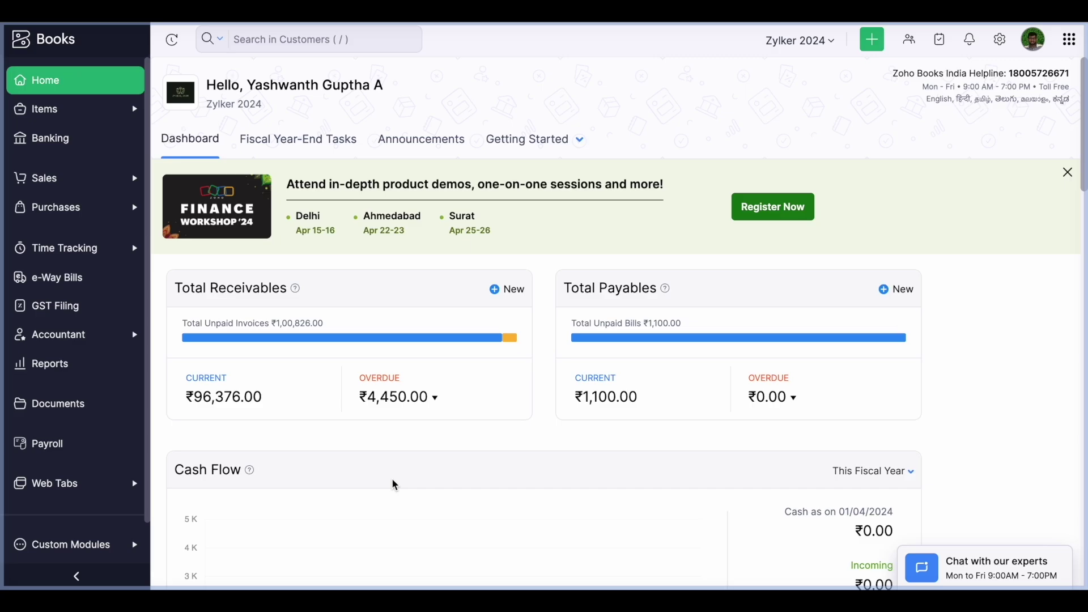
Step: Open the custom statuses in the Sales Orders settings and start a new custom status
click(999, 39)
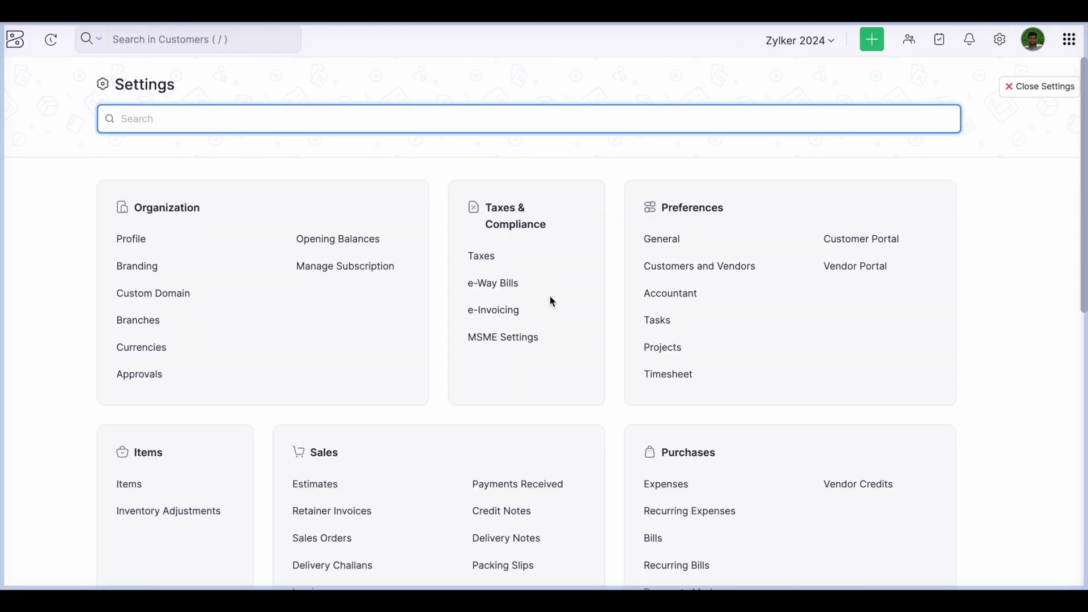
scroll(552, 301, down, 2)
click(339, 460)
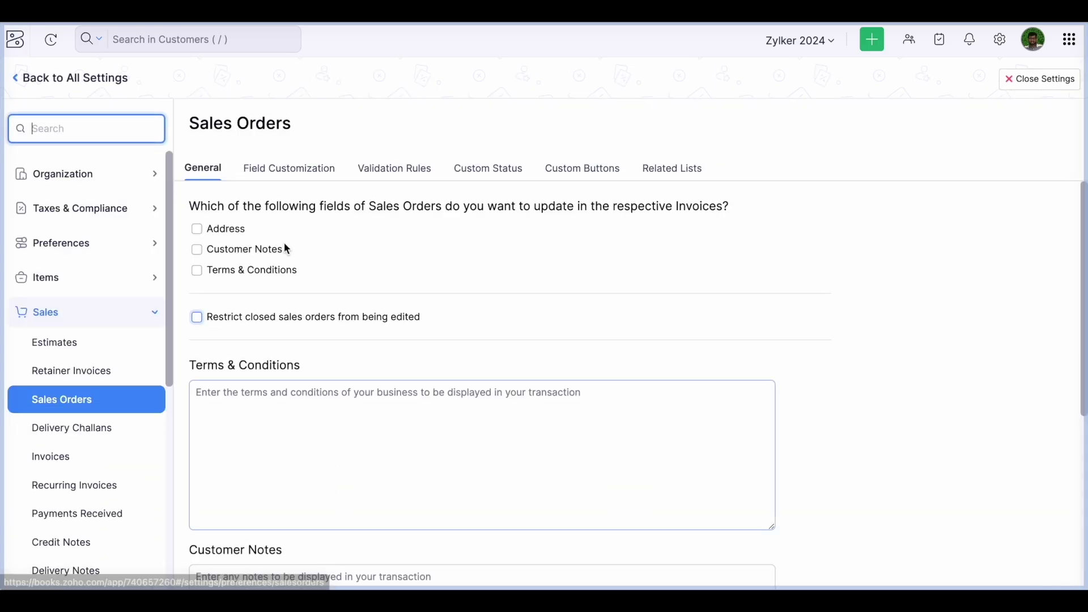
click(487, 179)
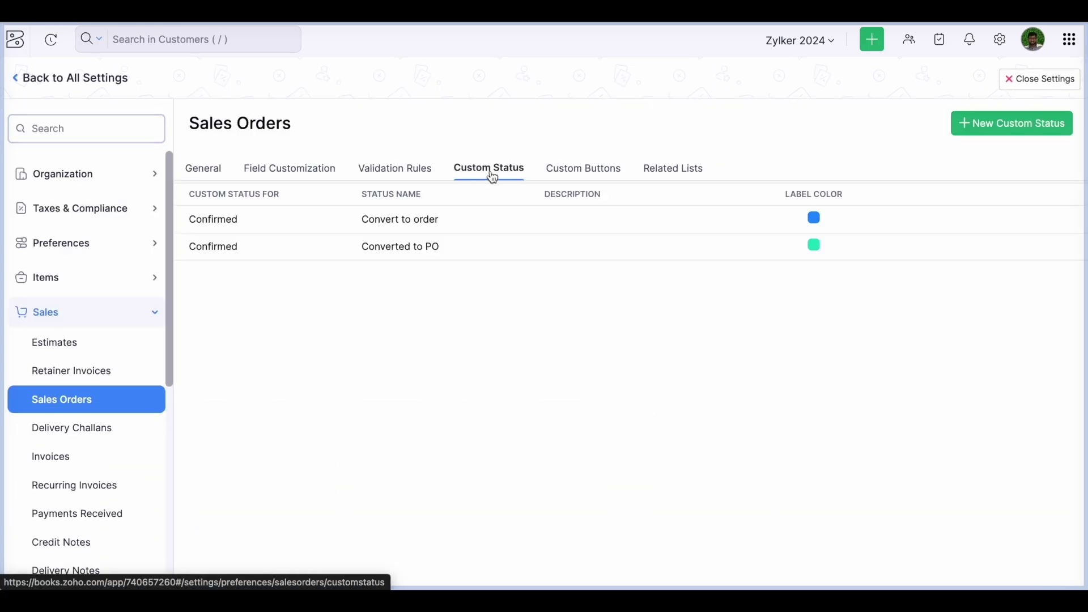
click(992, 129)
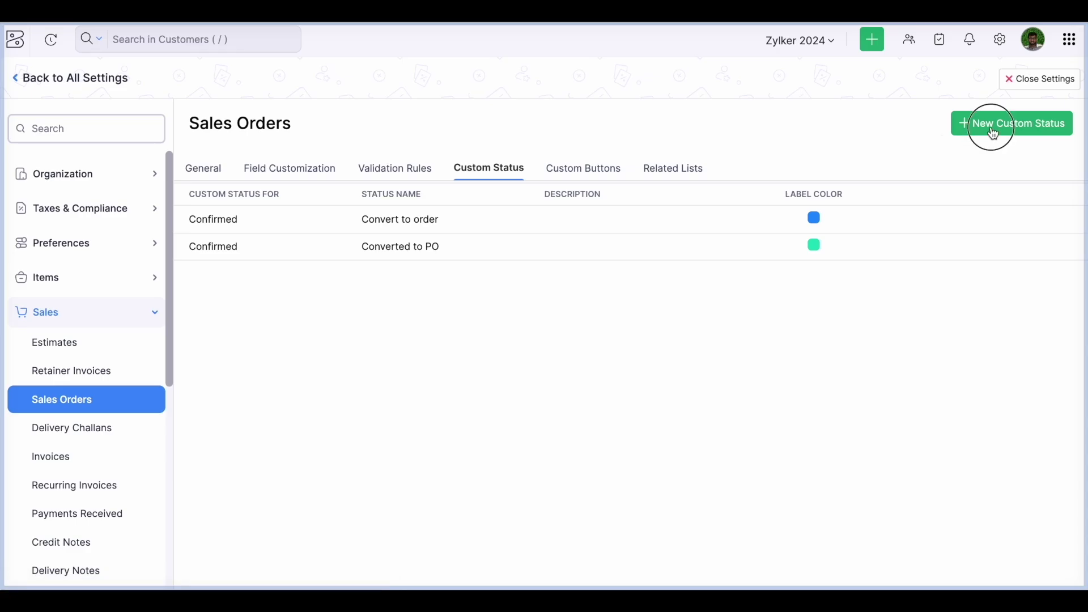
Step: Create the custom status Converted to POs for Confirmed sales orders and save it
click(451, 116)
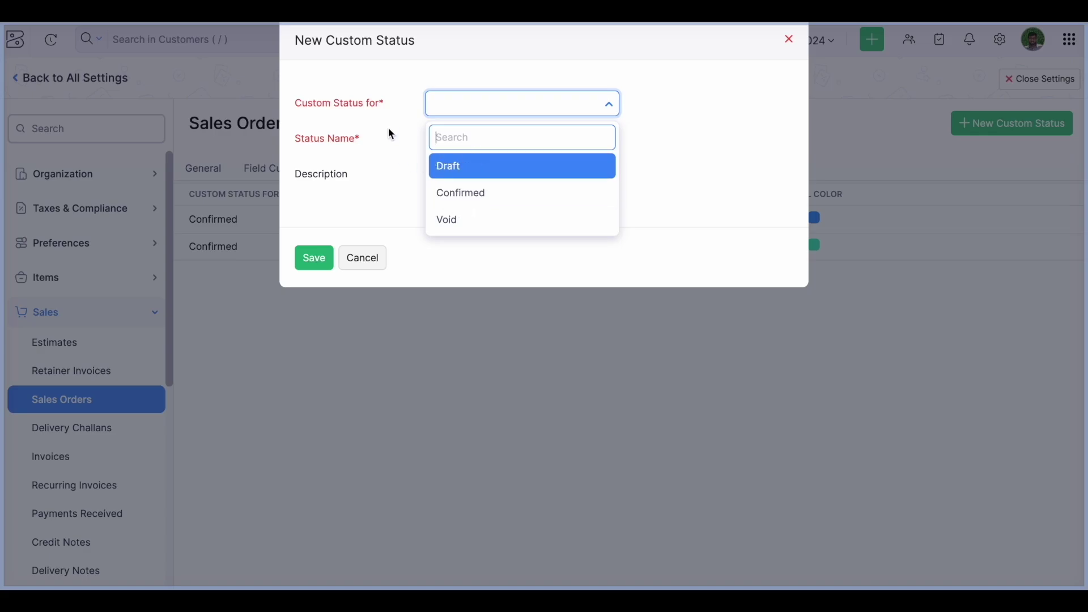
click(477, 193)
click(462, 138)
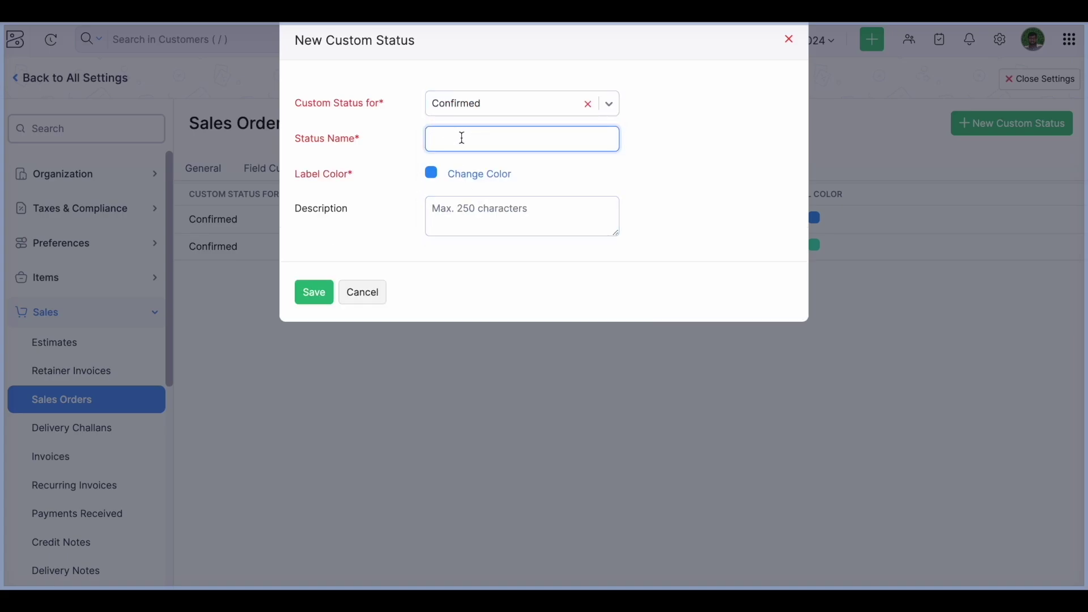
text(Converted to PO)
click(315, 295)
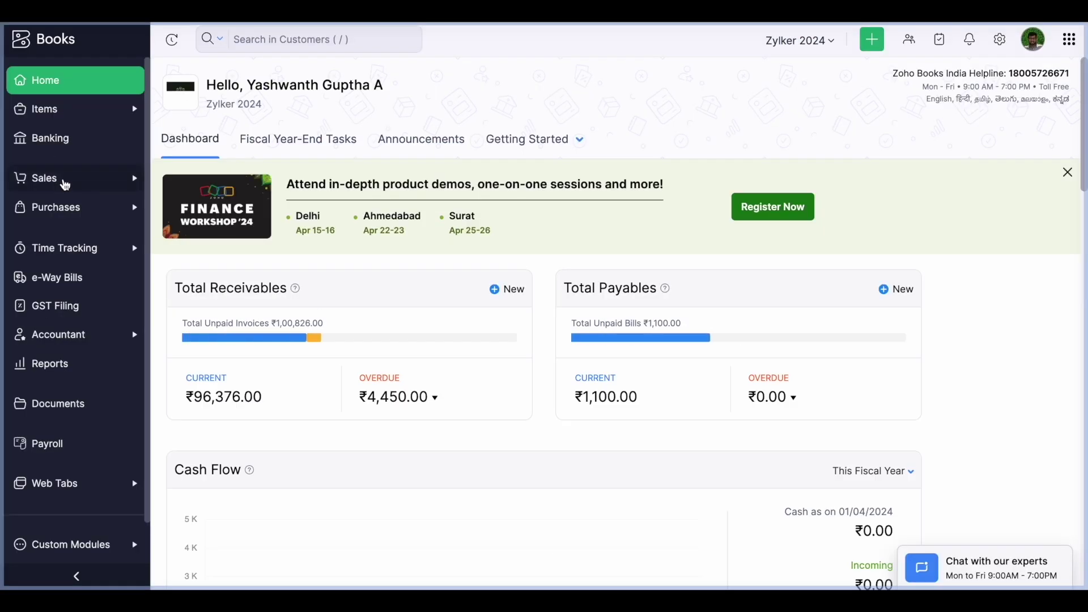
Step: Open sales order SO-00003, mark it as Converted to POs, and return to the home page
click(64, 183)
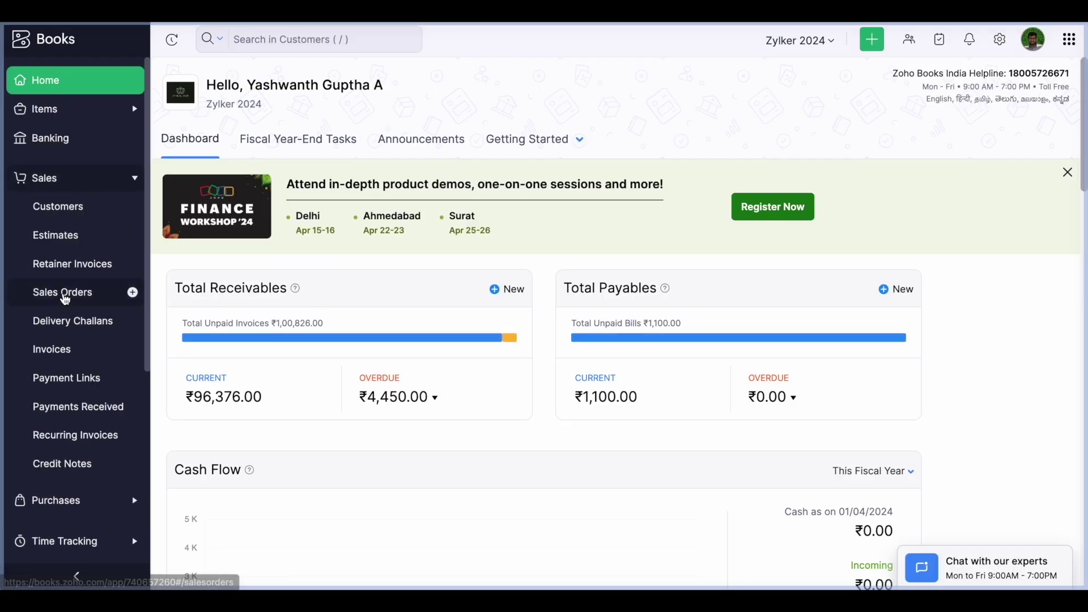
click(65, 295)
click(294, 246)
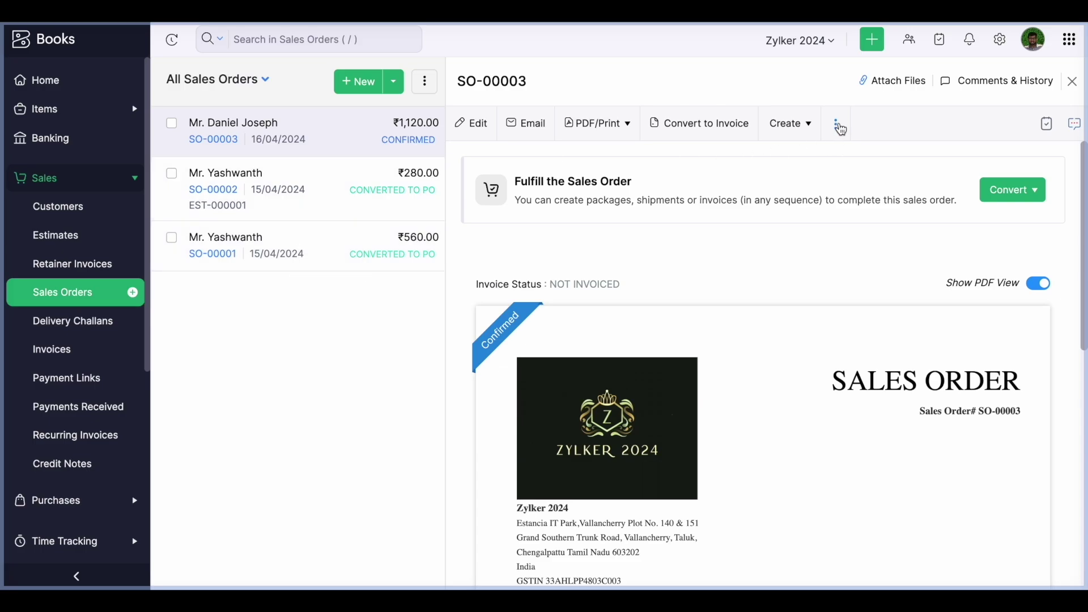
click(838, 125)
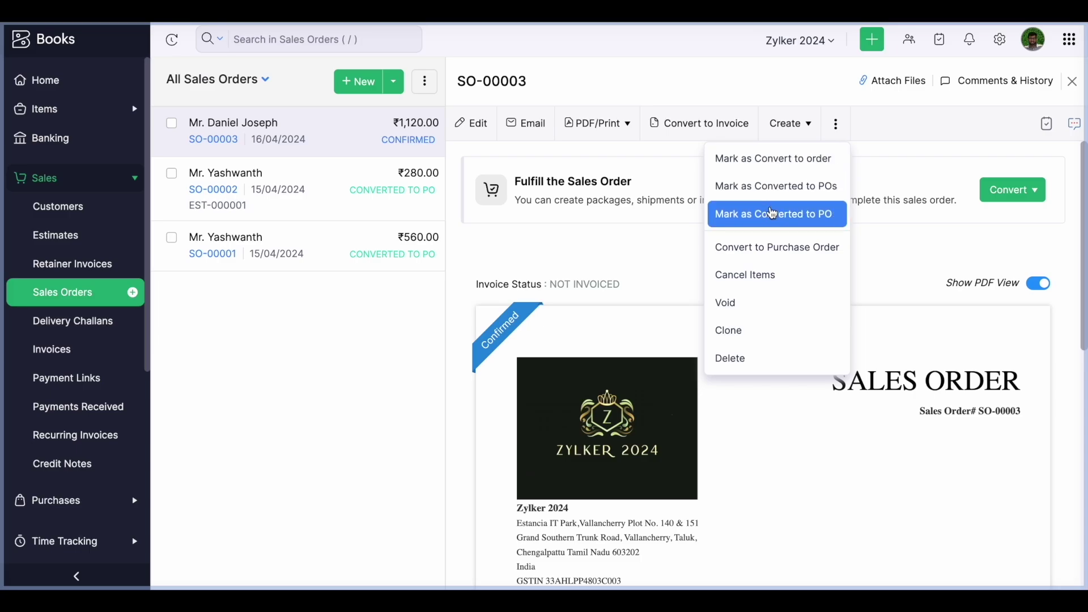
click(773, 187)
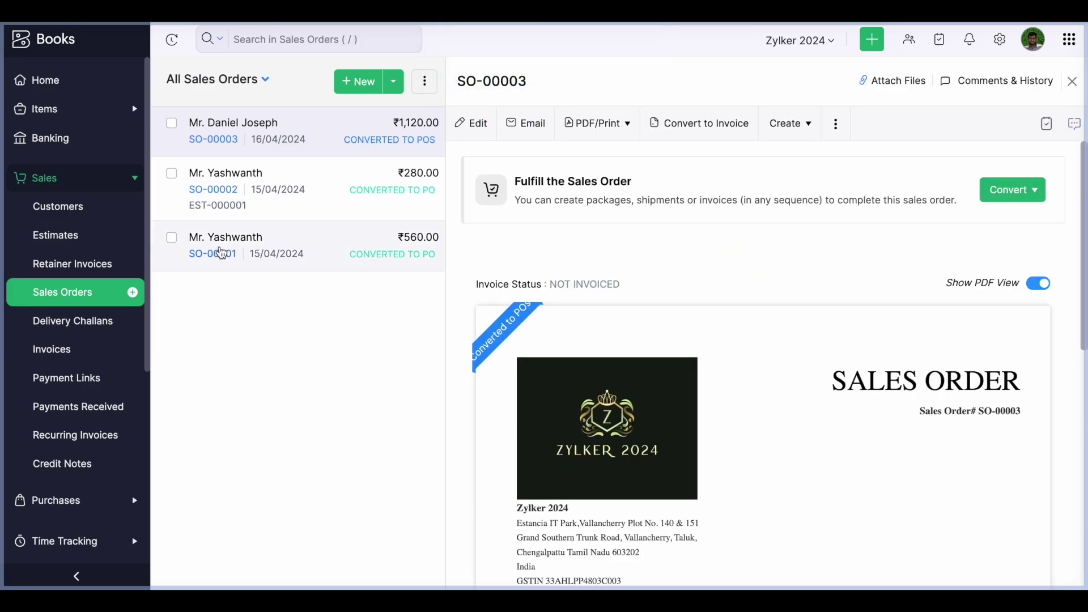
click(86, 89)
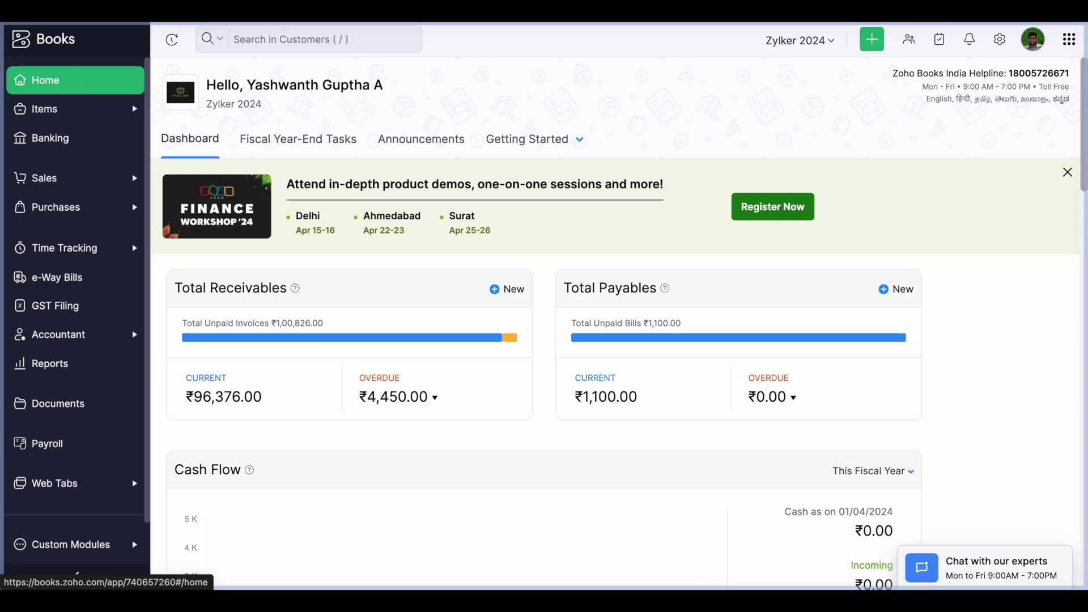
Step: Open the custom modules overview in the settings and start creating a new module
click(1000, 39)
scroll(760, 310, down, 10)
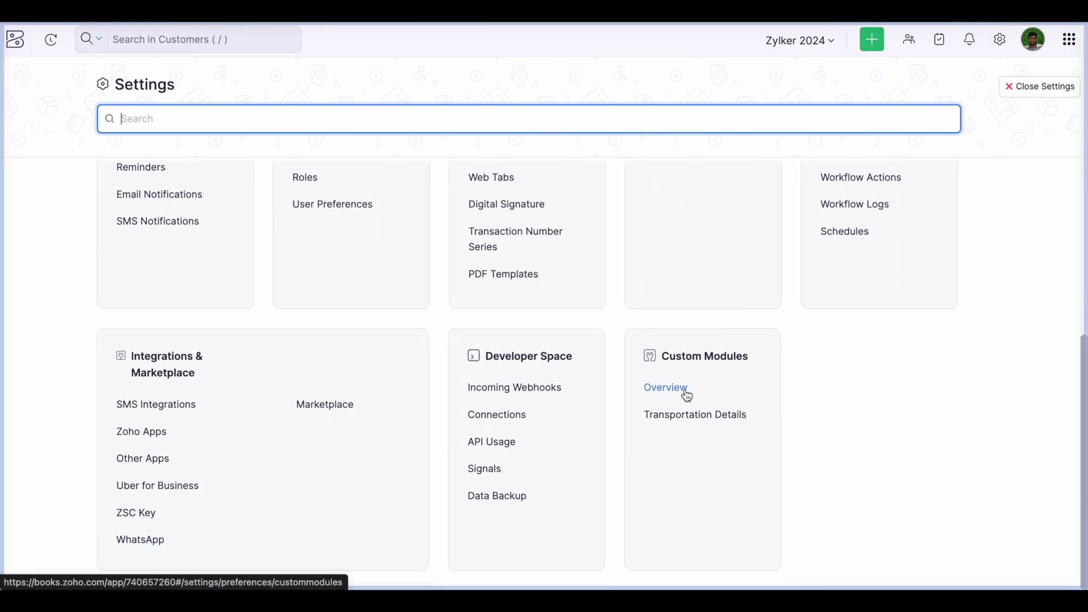
click(679, 391)
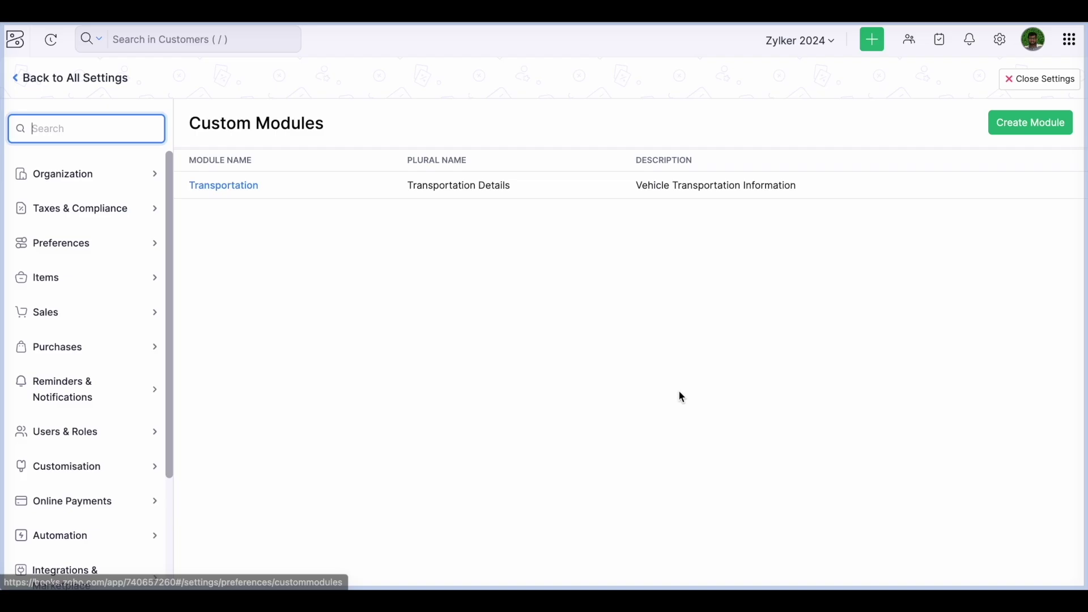
click(1039, 123)
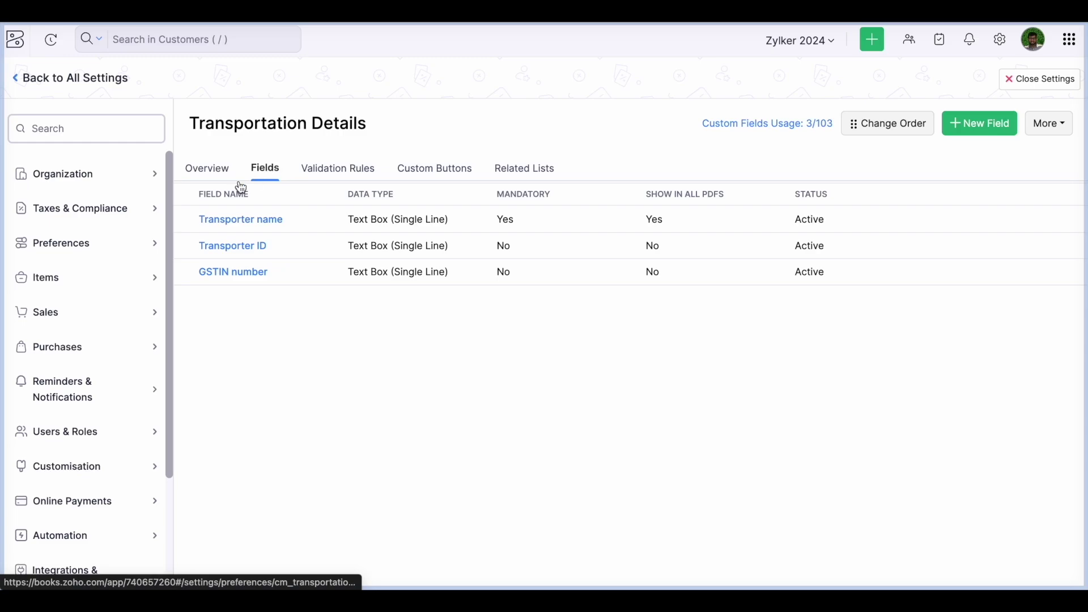
Step: Review the overview and fields of the Transportation Details custom module, and close the settings
click(214, 169)
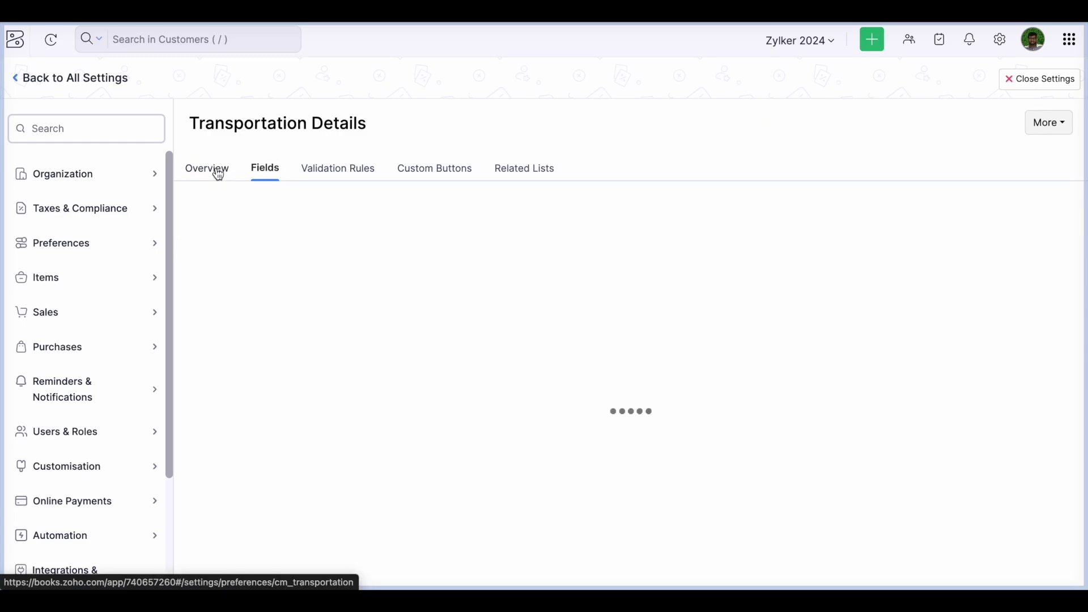
click(259, 175)
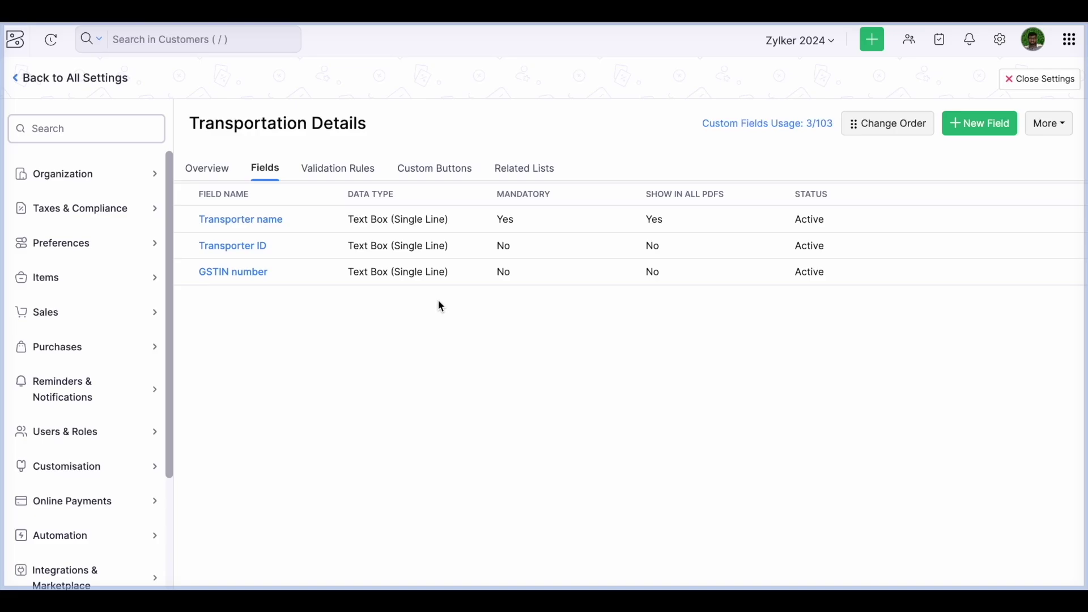
click(1039, 82)
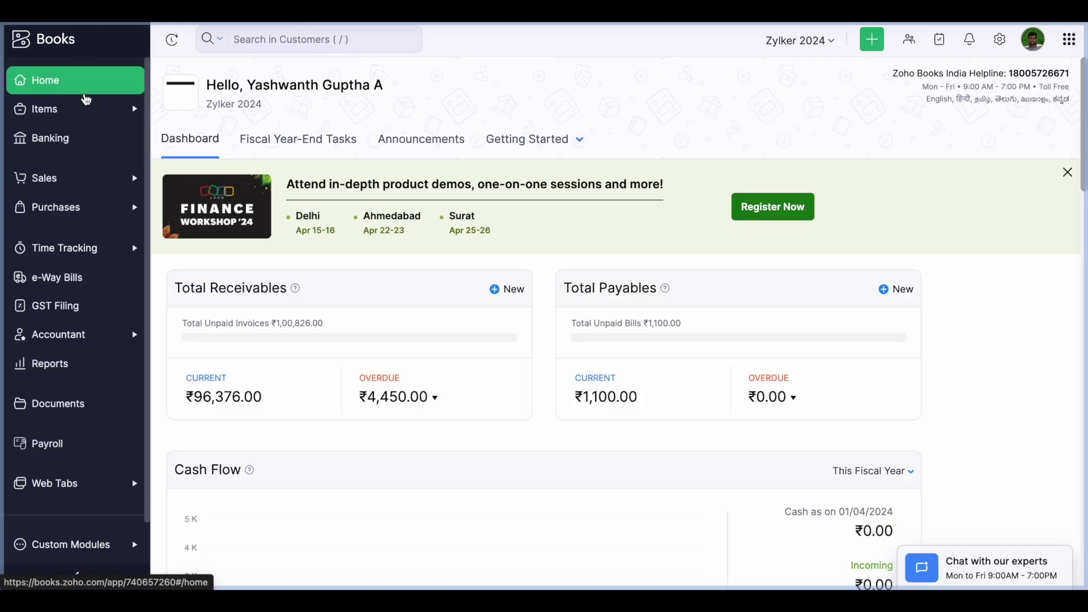
Step: Open a blank new record in the Transportation Details module, examine its entry fields, and return to the home page
scroll(75, 241, down, 2)
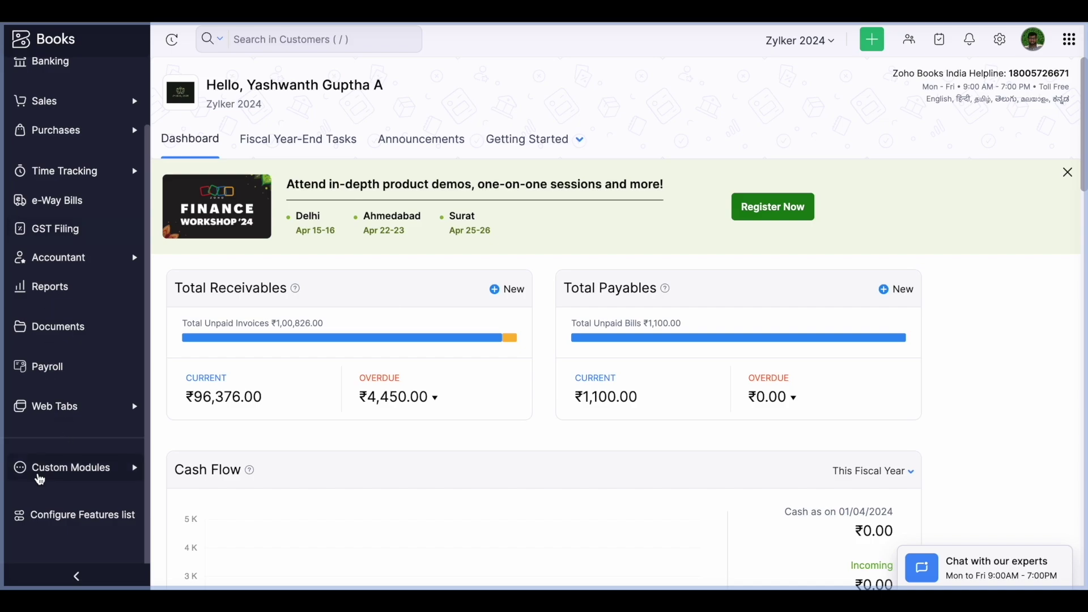
click(39, 476)
scroll(42, 479, down, 1)
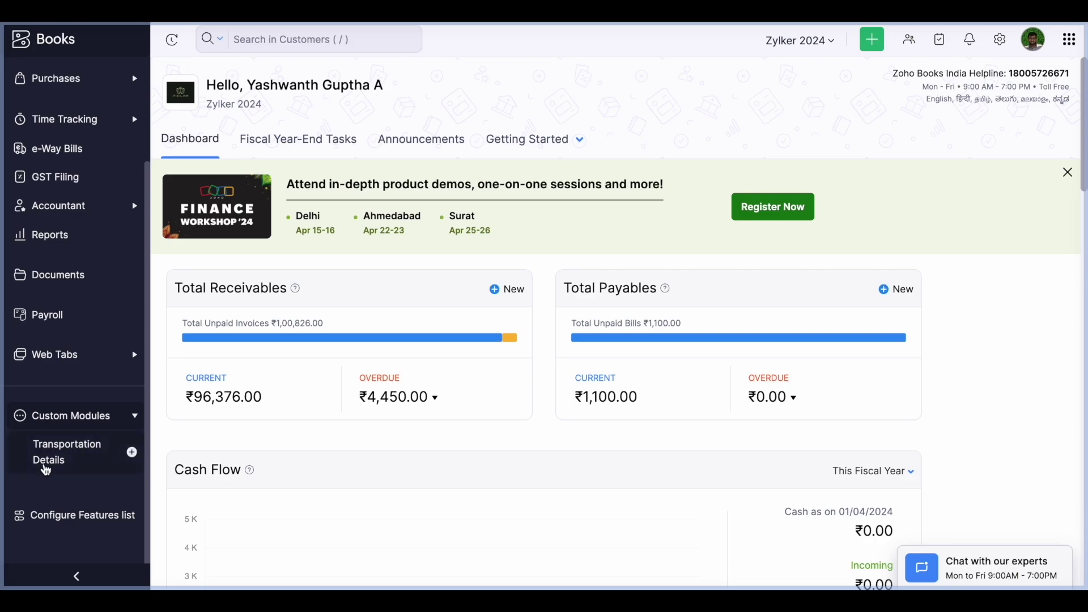
click(48, 458)
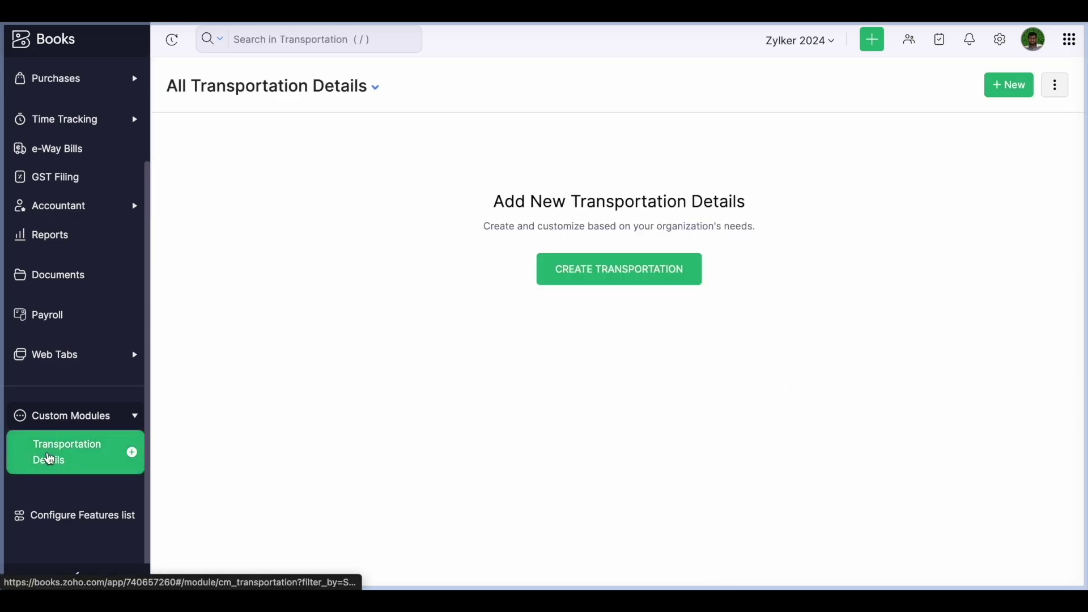
click(1008, 86)
click(348, 145)
scroll(51, 209, up, 3)
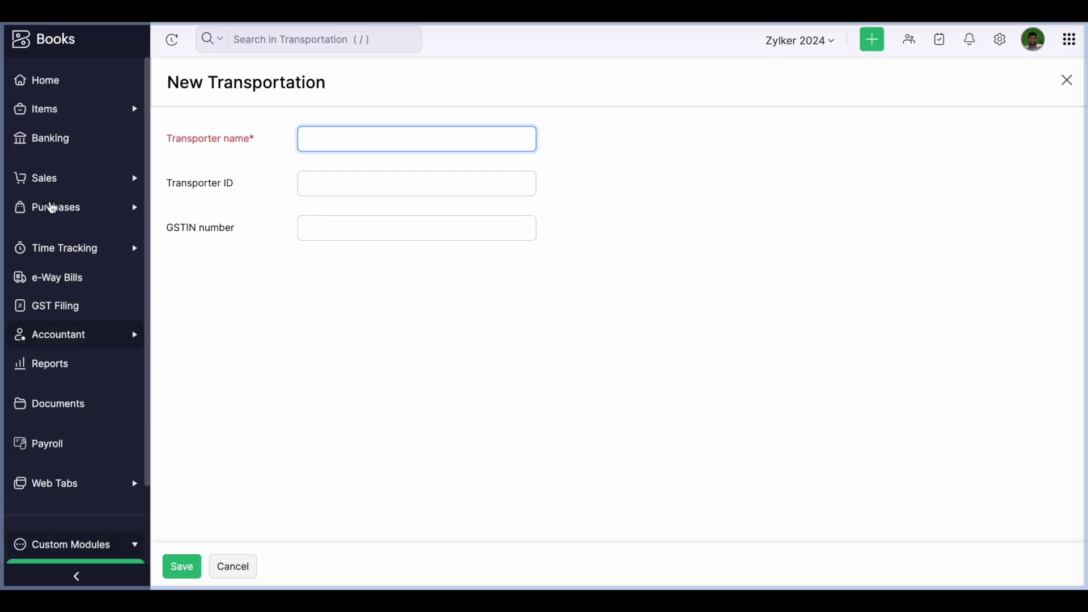
click(64, 84)
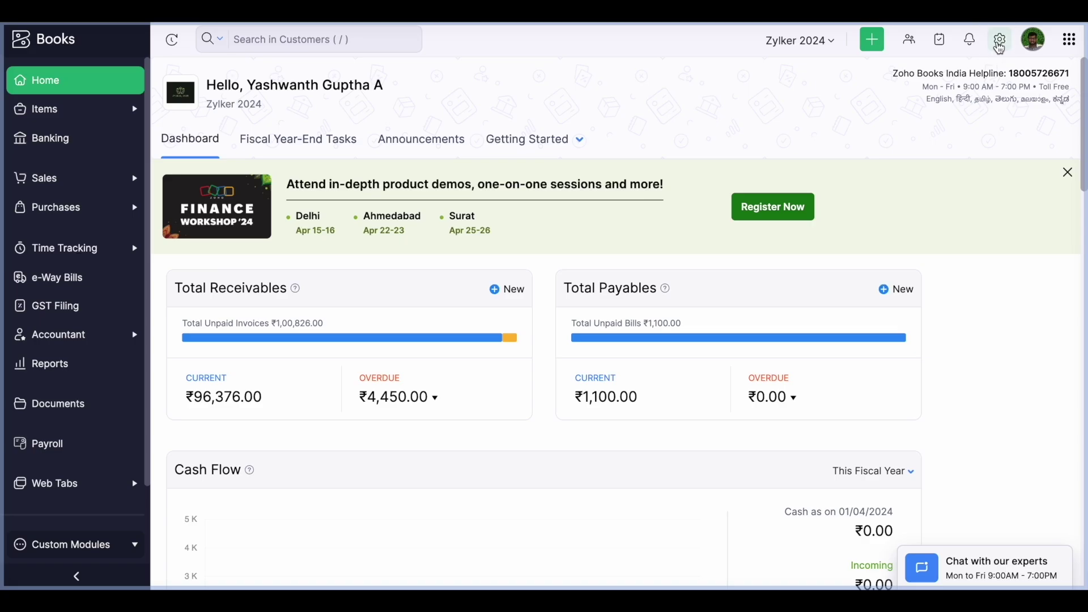
Step: Open the Web Tabs settings, examine the form for a new web tab, and cancel it
click(1000, 39)
scroll(559, 161, down, 7)
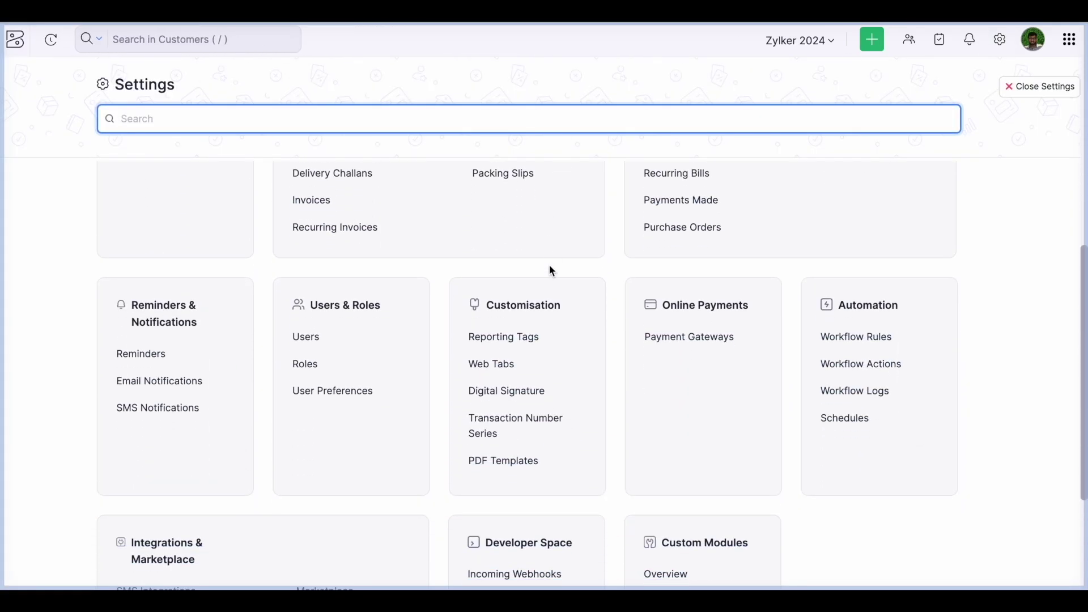
scroll(549, 270, down, 2)
click(498, 274)
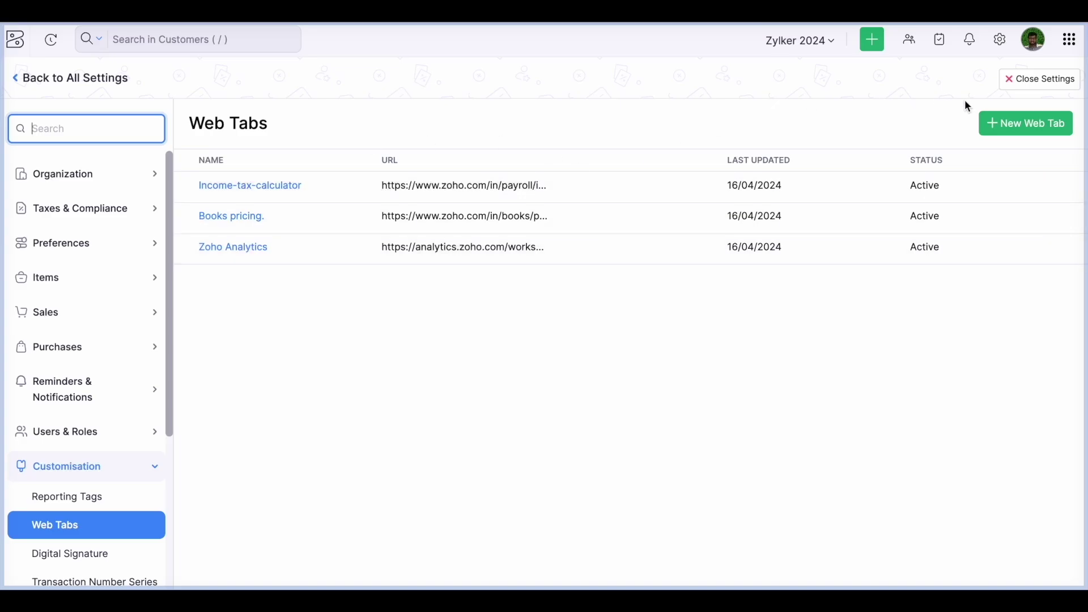
click(1044, 129)
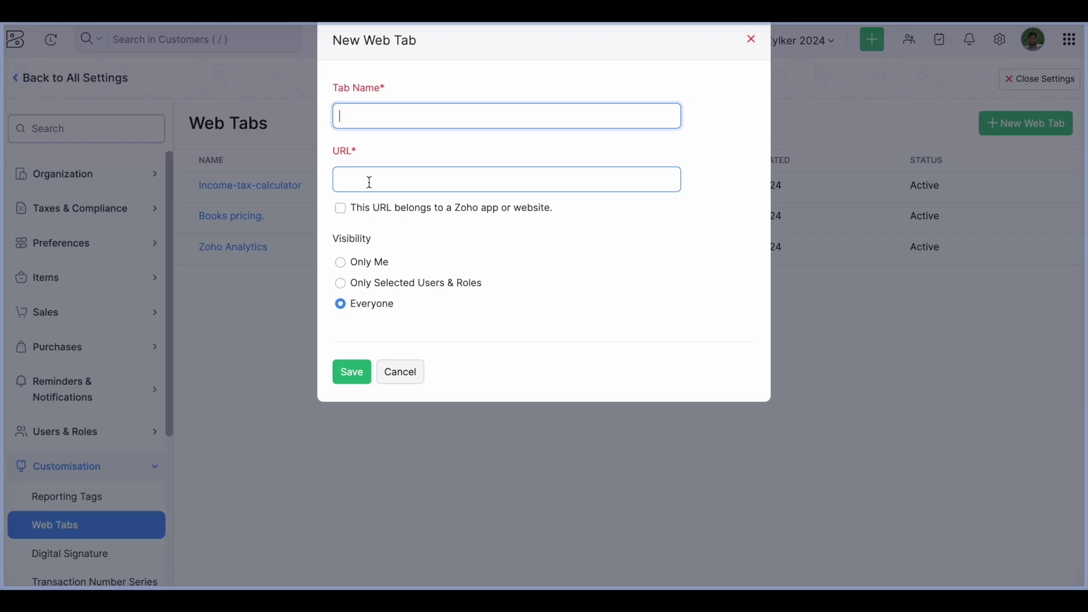
click(403, 372)
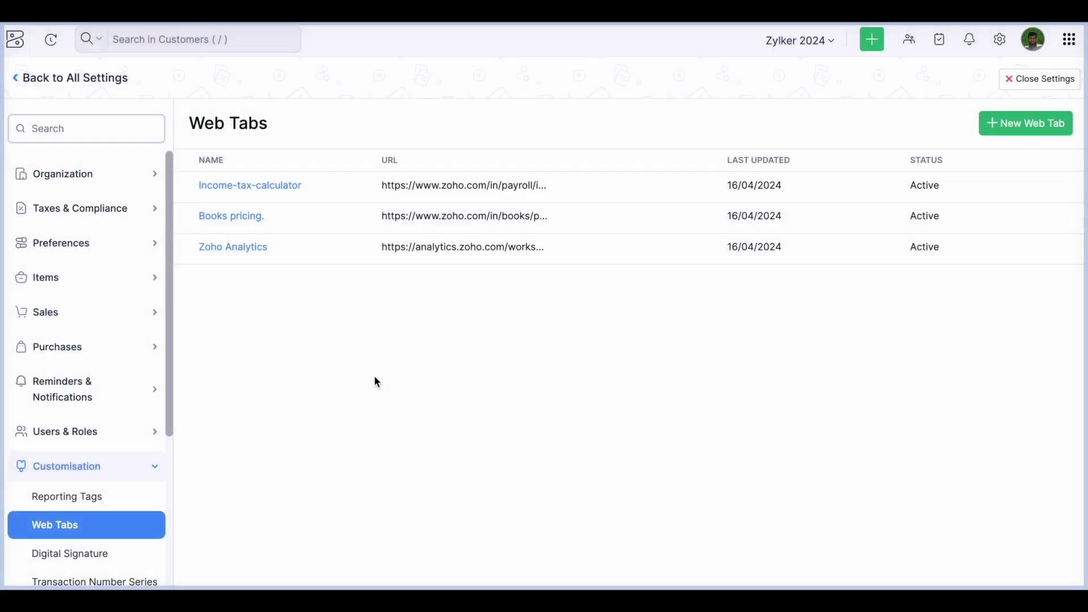
Step: Review the name, URL and visibility of the Income-tax-calculator web tab, save it, and close the settings
click(264, 195)
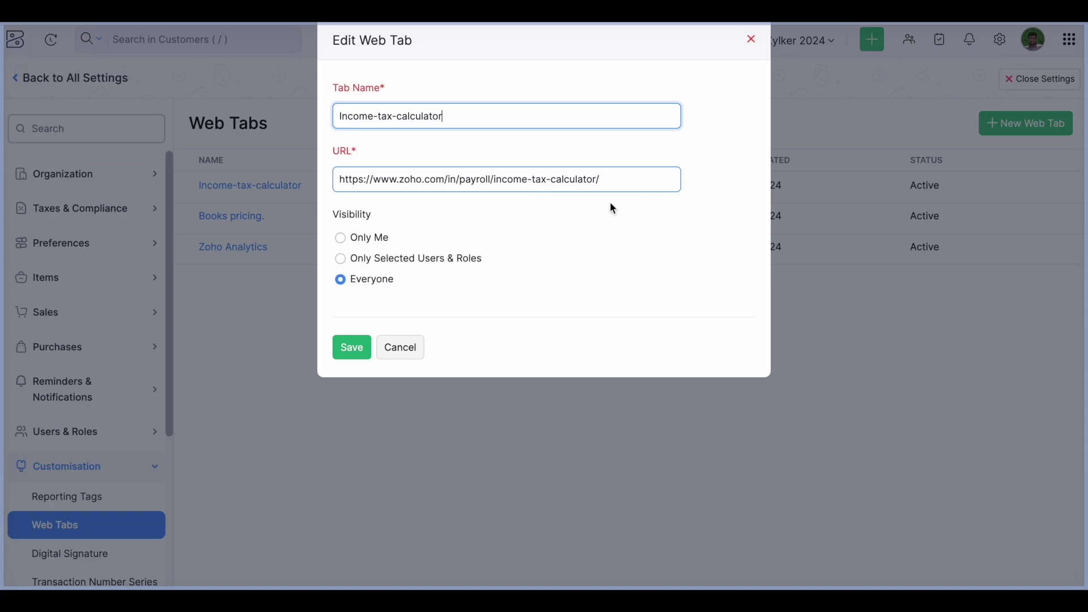
click(352, 346)
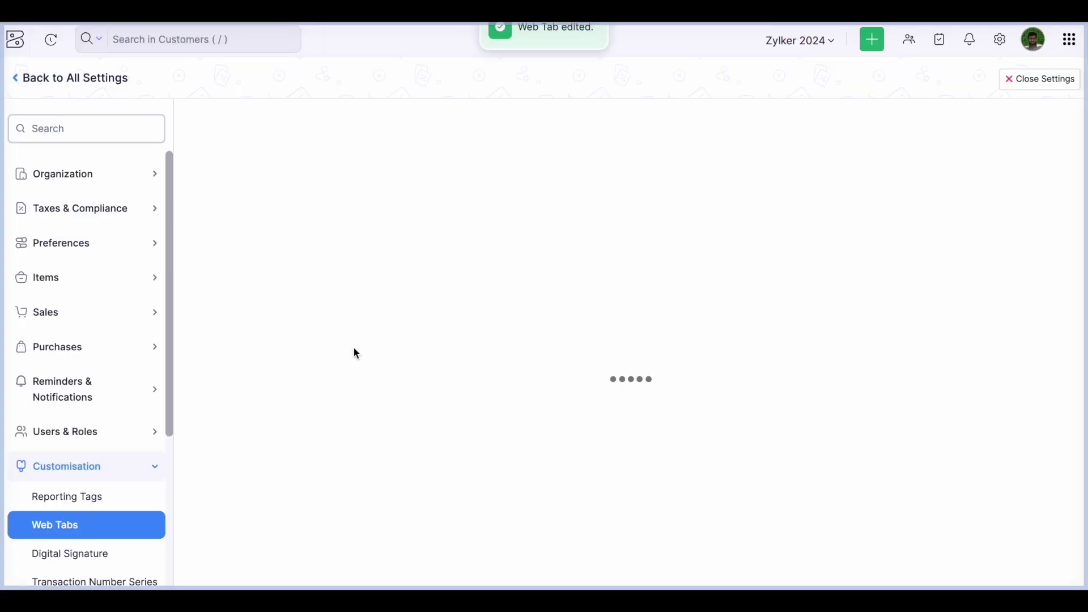
click(1048, 81)
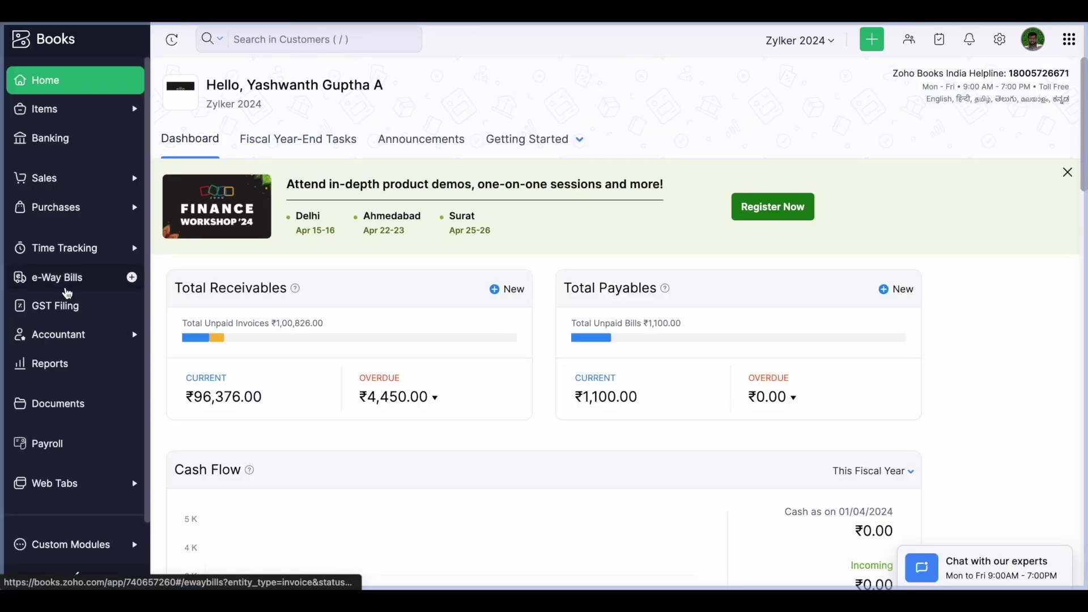
Step: Open the Income-tax-calculator web tab, view the embedded calculator page, and return to the home page
scroll(67, 293, down, 1)
scroll(78, 472, down, 1)
scroll(77, 471, down, 2)
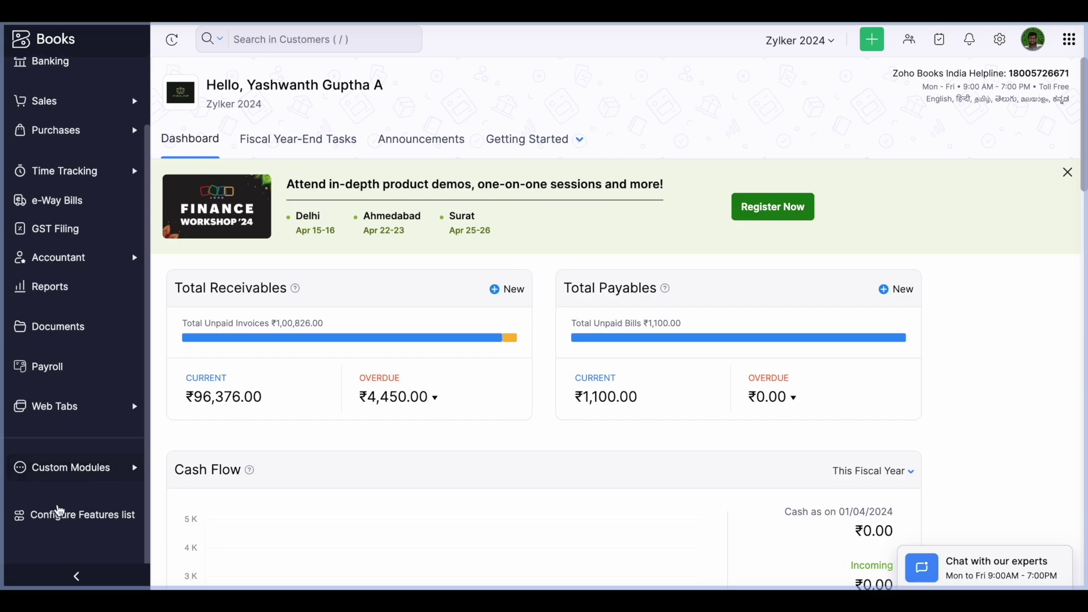
click(48, 413)
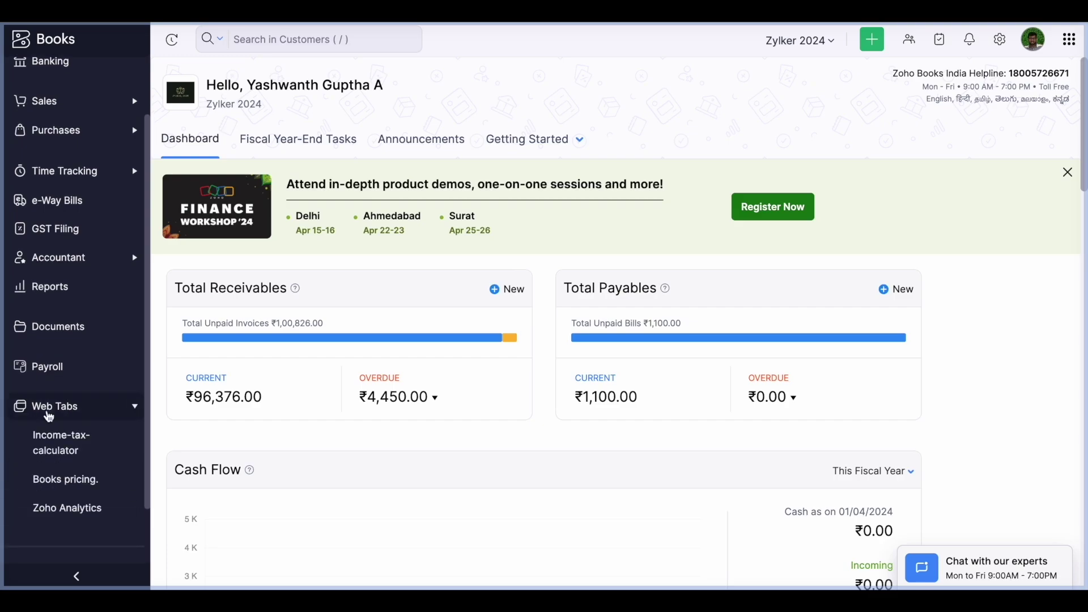
scroll(92, 390, down, 3)
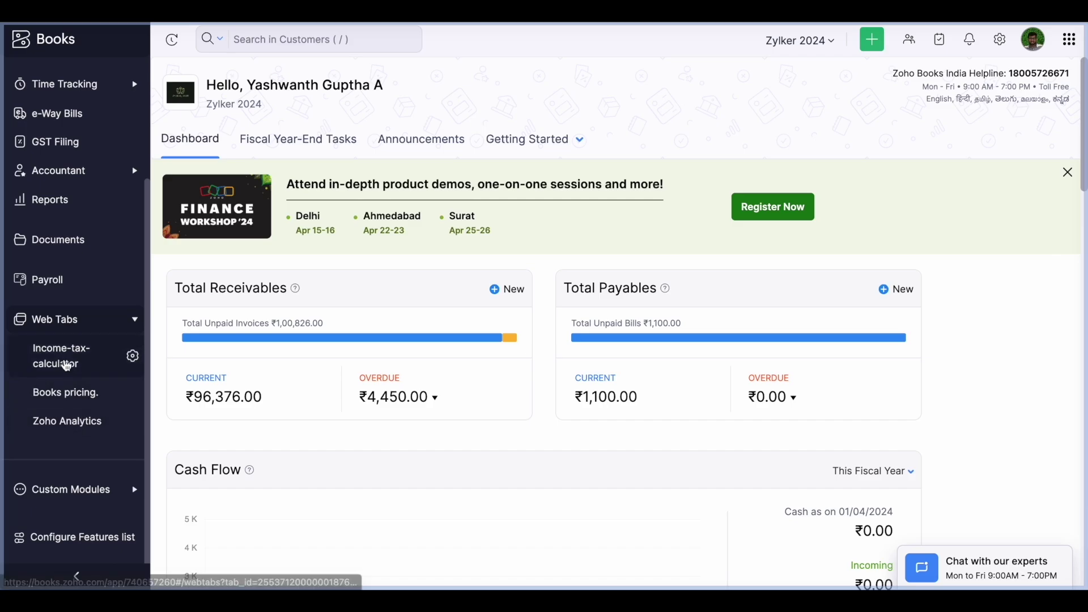
click(65, 365)
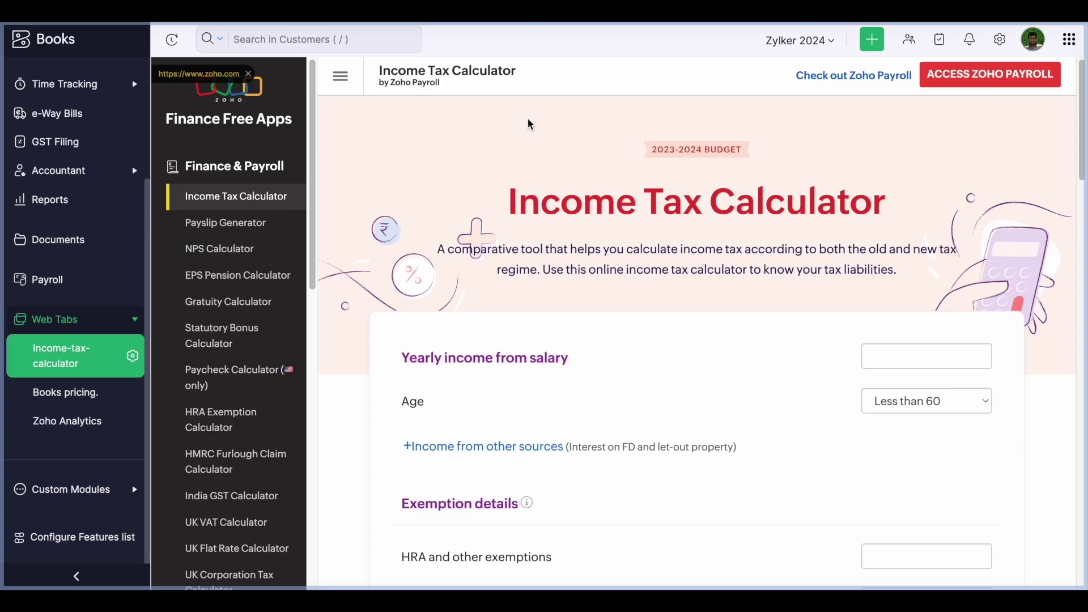
click(74, 80)
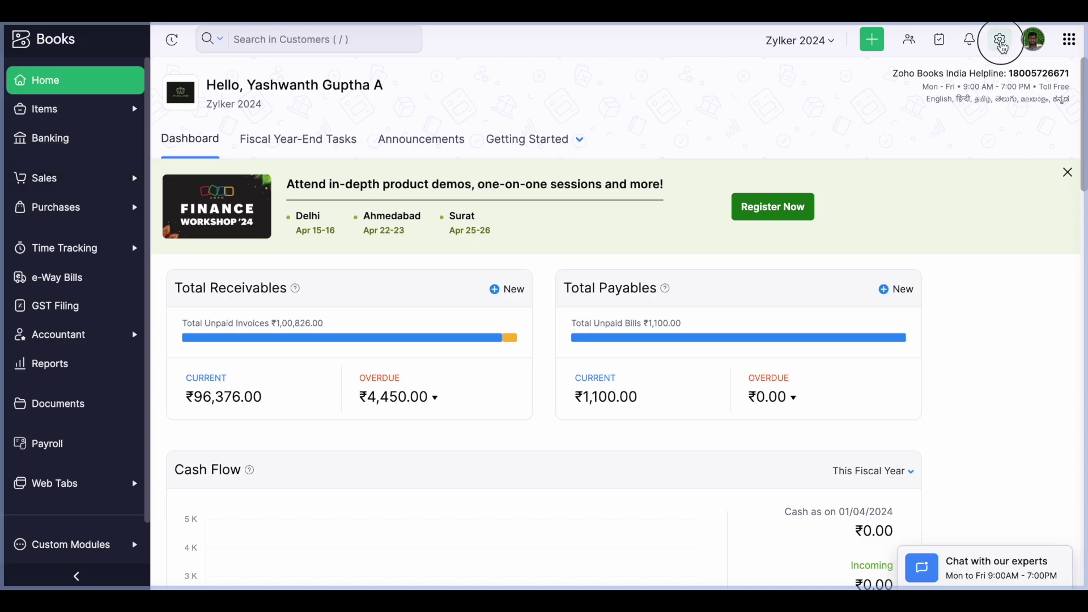
Step: Open the invoice PDF templates and examine the Retail and Spreadsheet designs available for a new template
click(993, 46)
scroll(572, 333, down, 8)
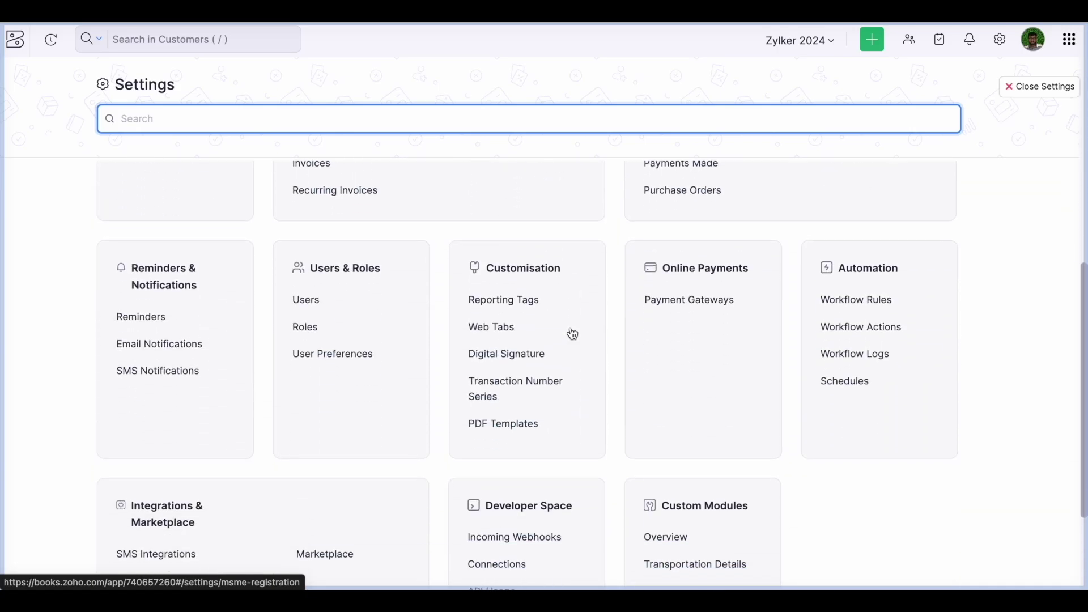
click(506, 422)
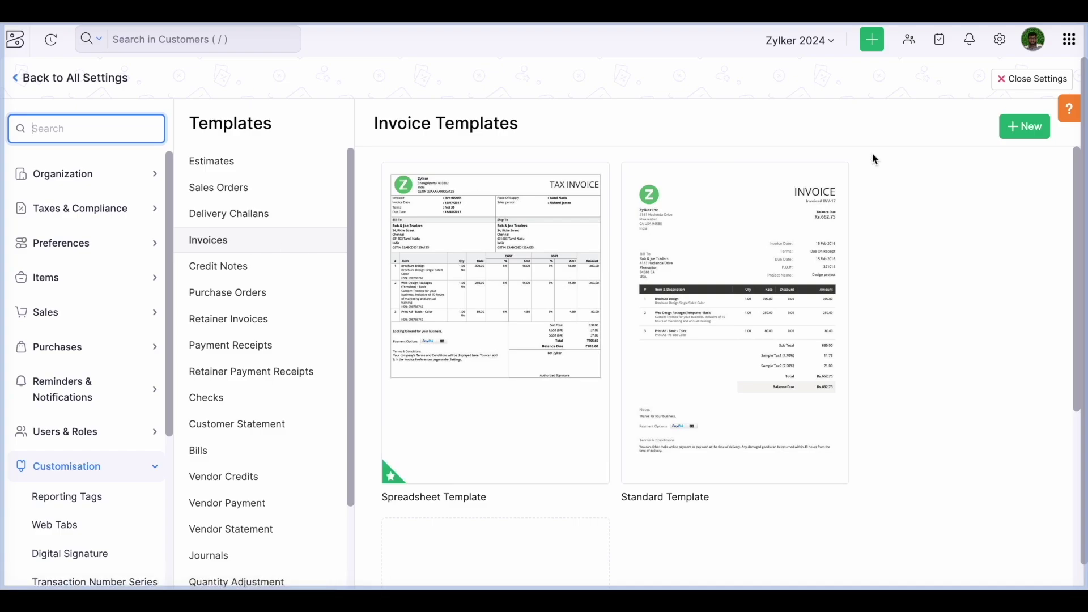
click(1030, 132)
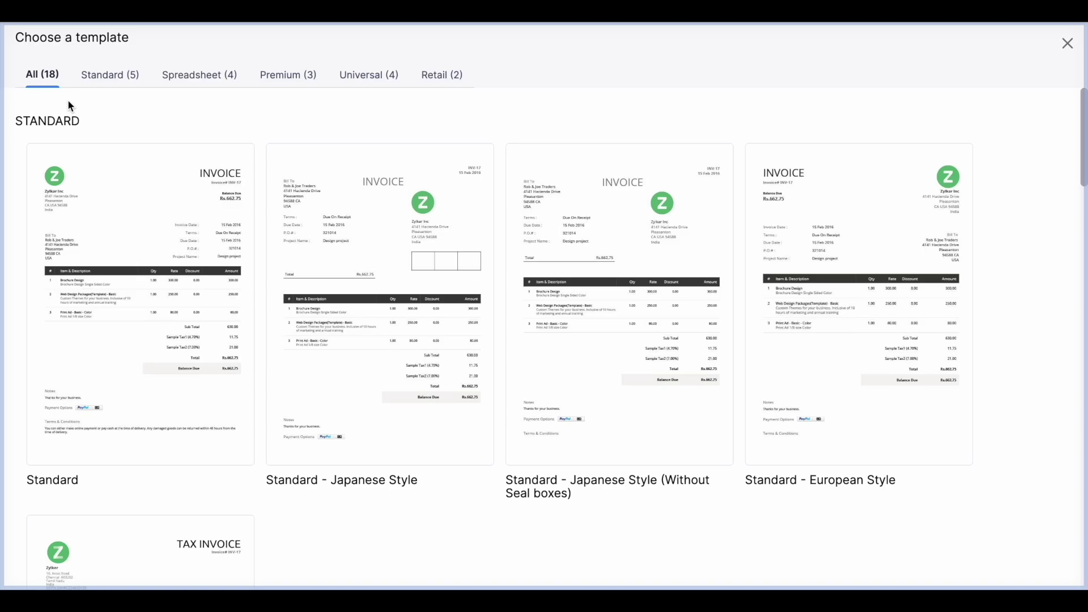
click(443, 79)
mouse_move(372, 294)
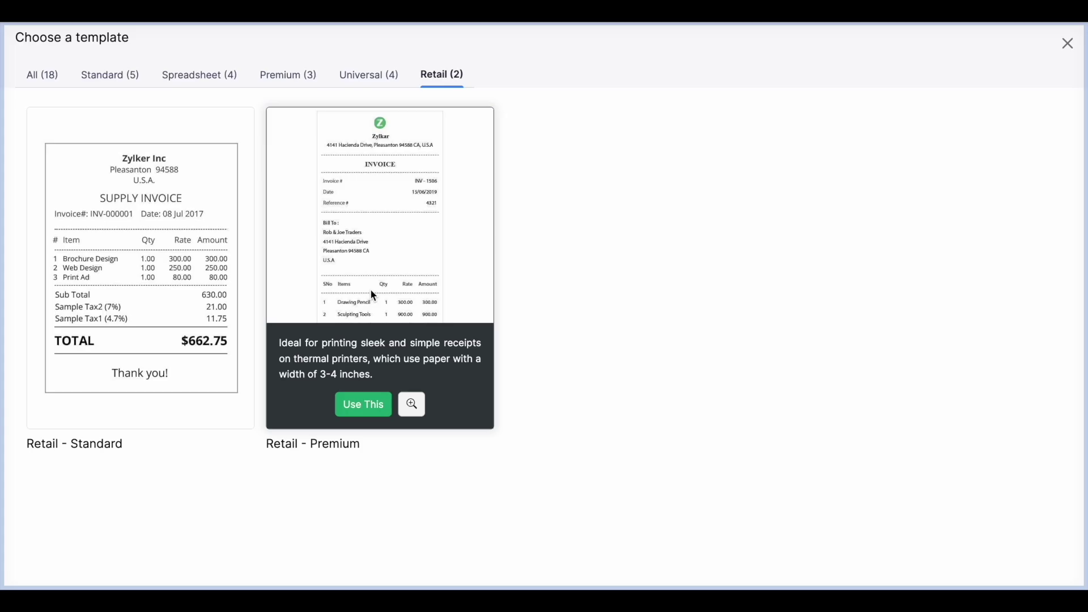
click(205, 84)
mouse_move(790, 342)
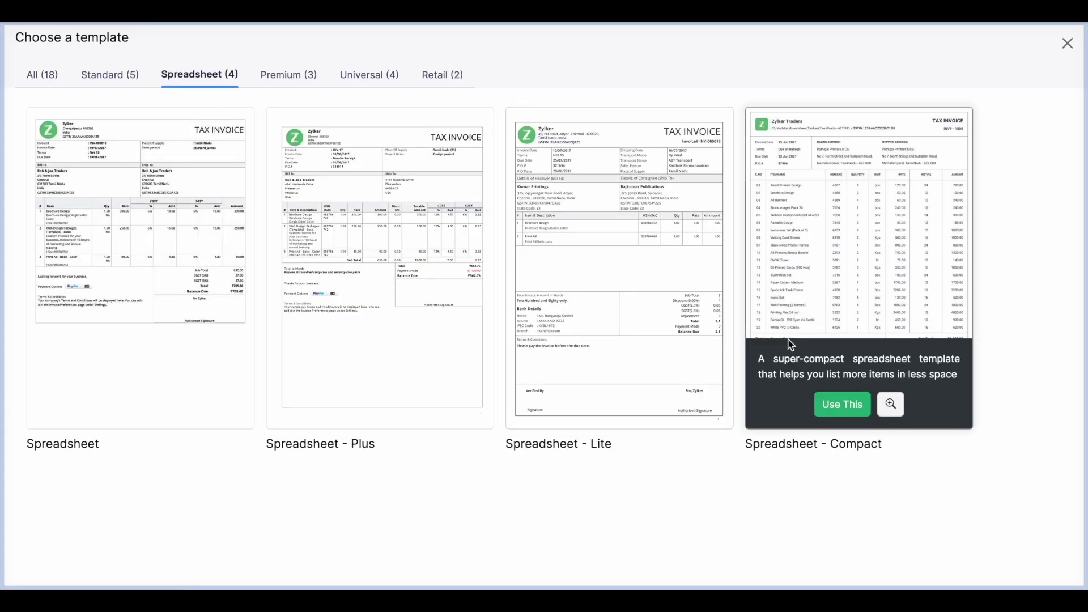
mouse_move(122, 300)
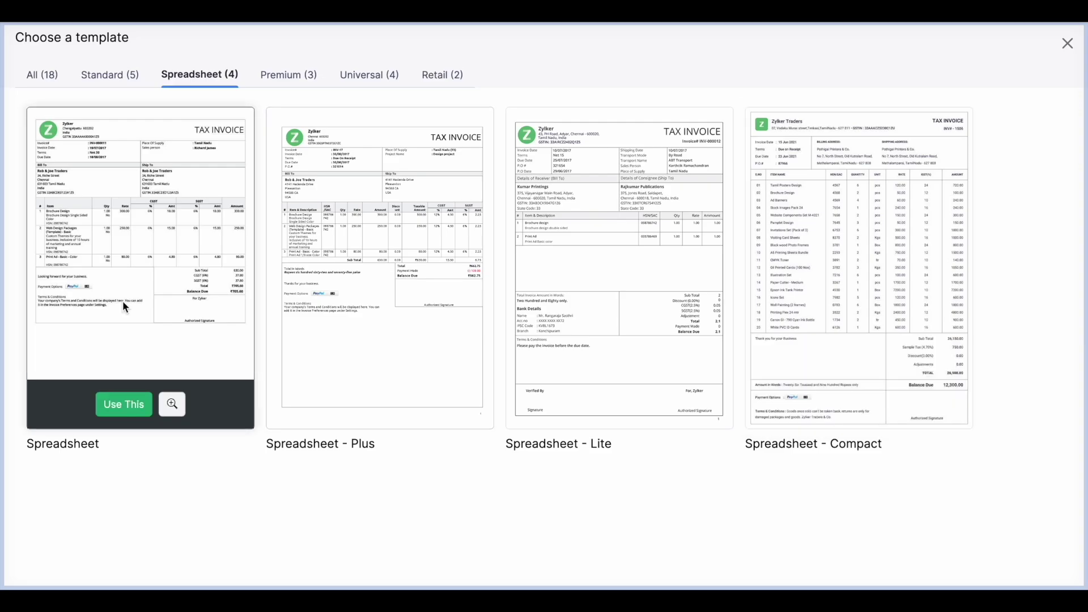
click(114, 417)
Step: Edit the Spreadsheet Template for invoices, set its document title to TAX INVOICE 12, and refresh the preview
mouse_move(444, 428)
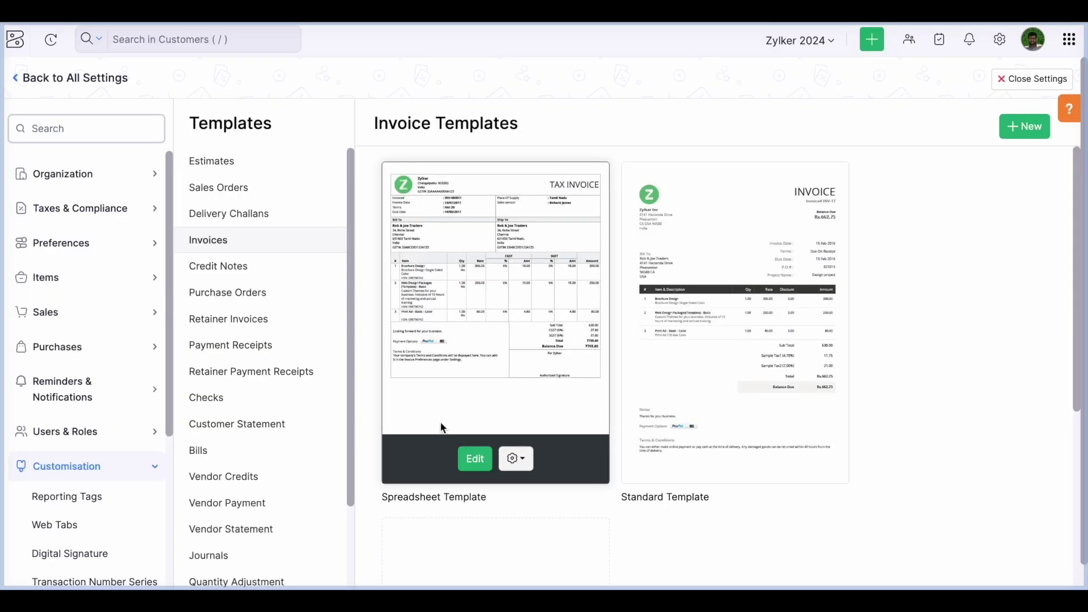
click(474, 458)
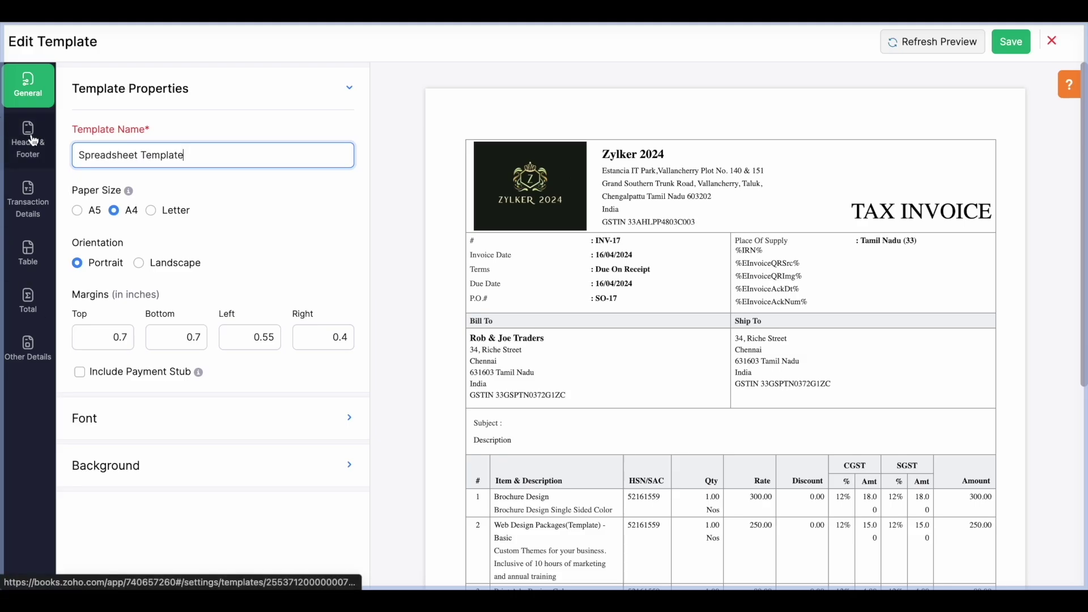
click(32, 201)
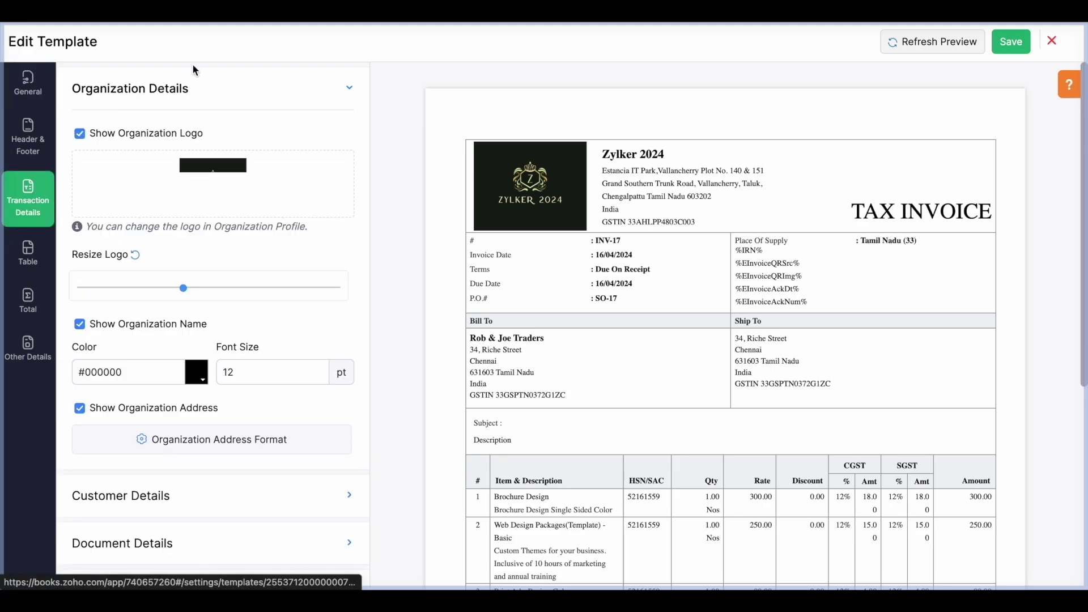
click(156, 89)
click(160, 190)
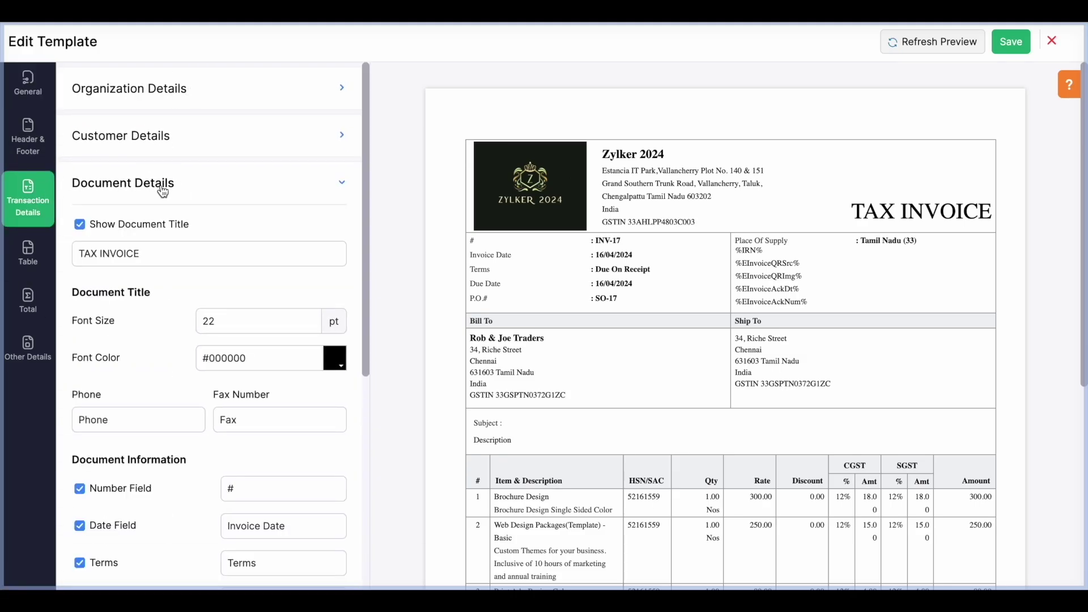
click(157, 254)
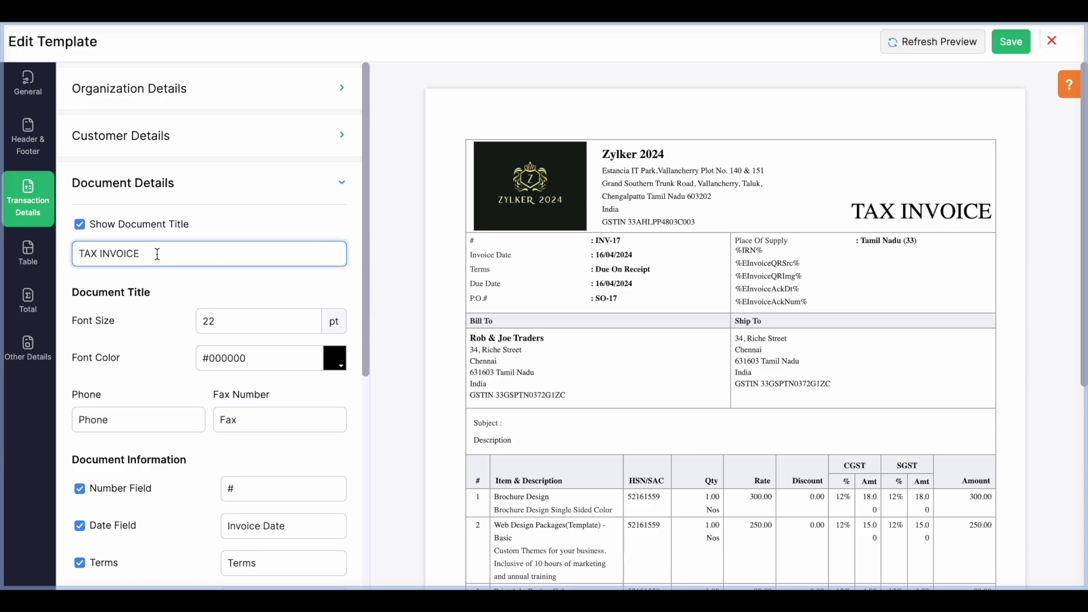
text(12)
click(945, 46)
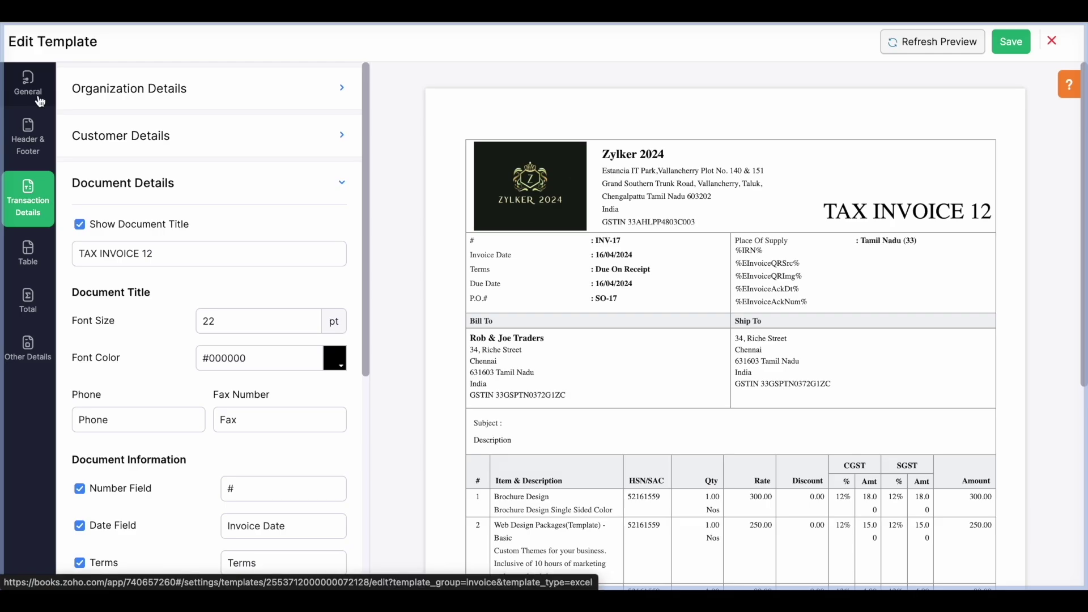
Step: Include the e-Way Bill Number field in the template's document information and save the template
scroll(165, 321, down, 4)
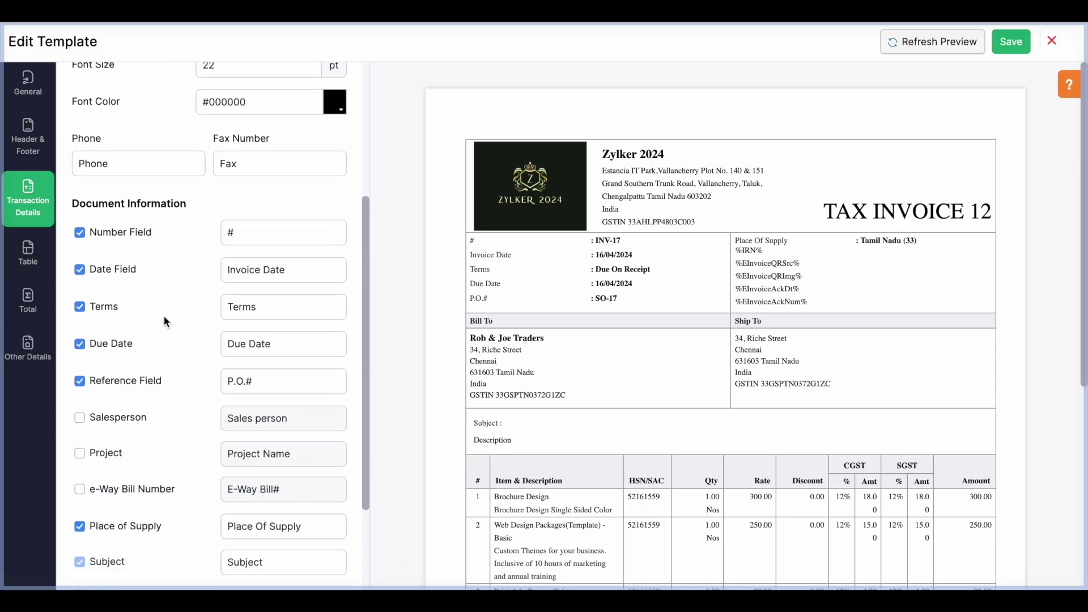
scroll(164, 320, down, 4)
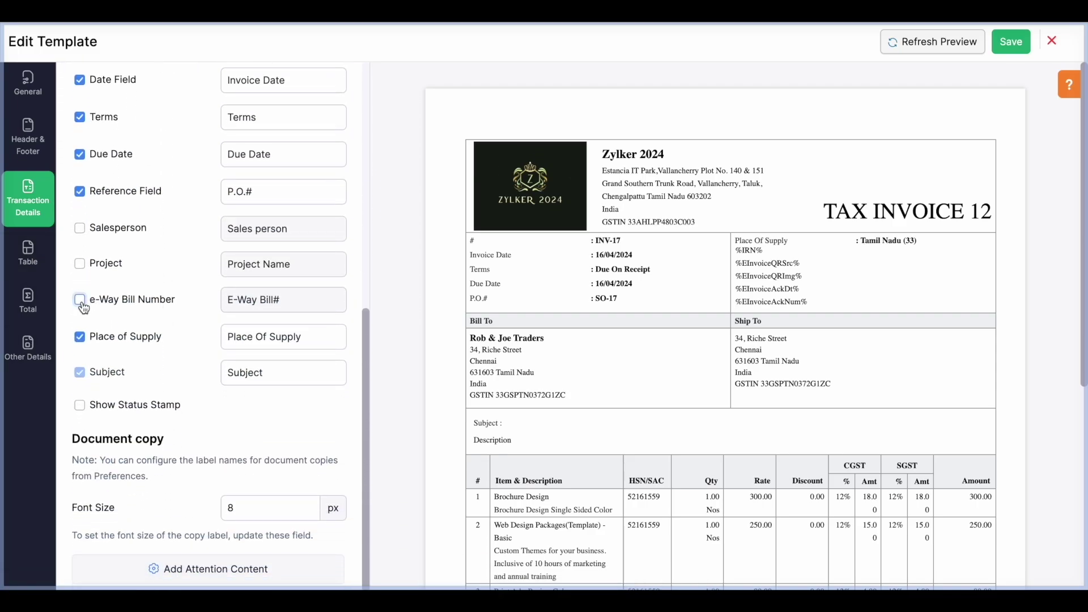
click(80, 299)
click(1018, 45)
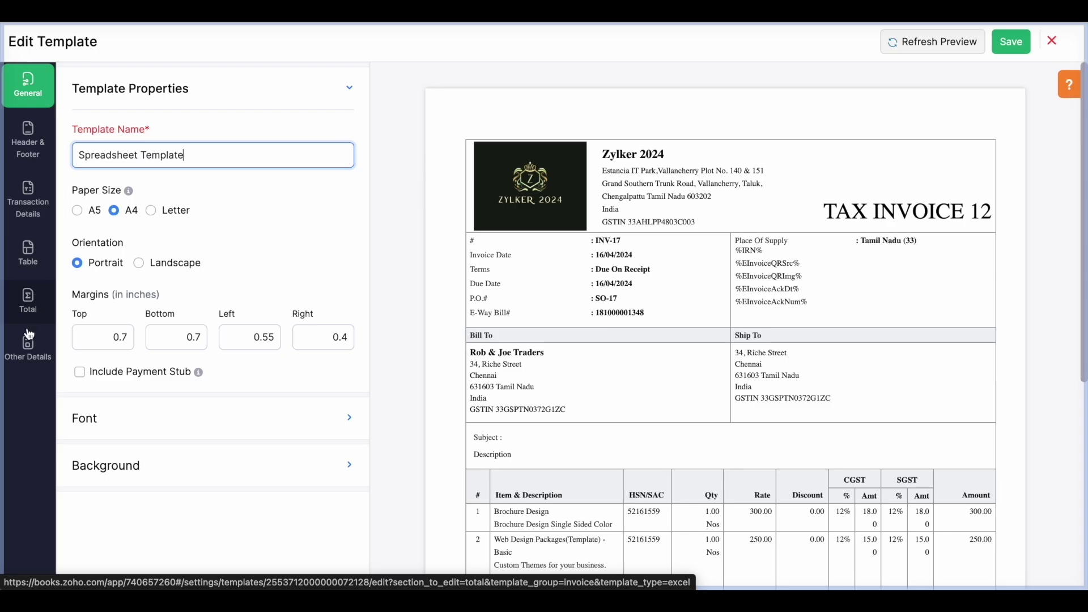
Step: Review the template's other details, including payment options, signature and e-invoicing details, and compare them with the invoice preview
click(29, 354)
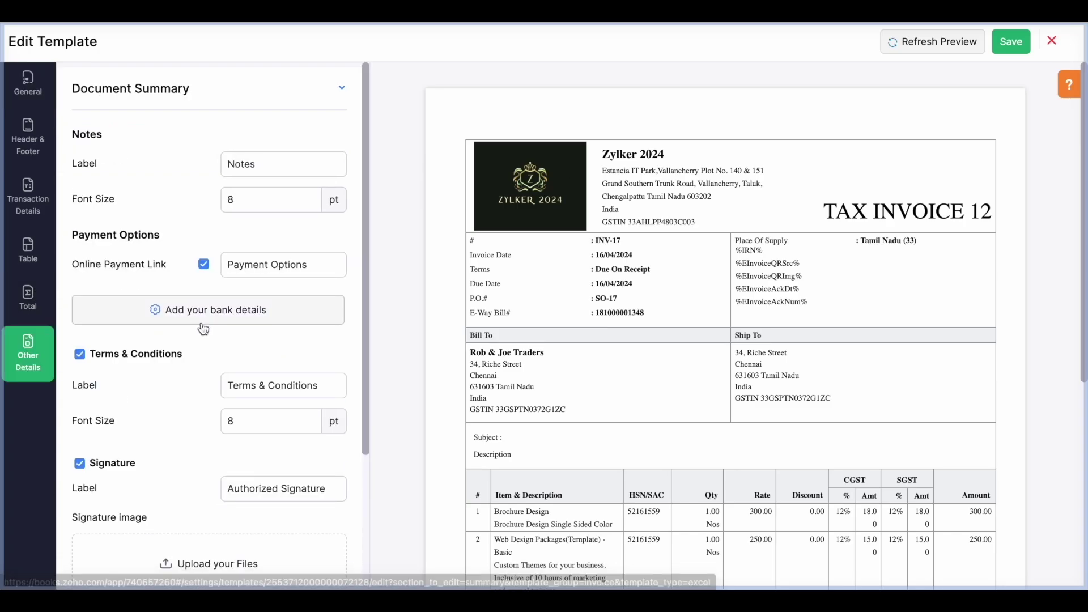
scroll(65, 430, down, 5)
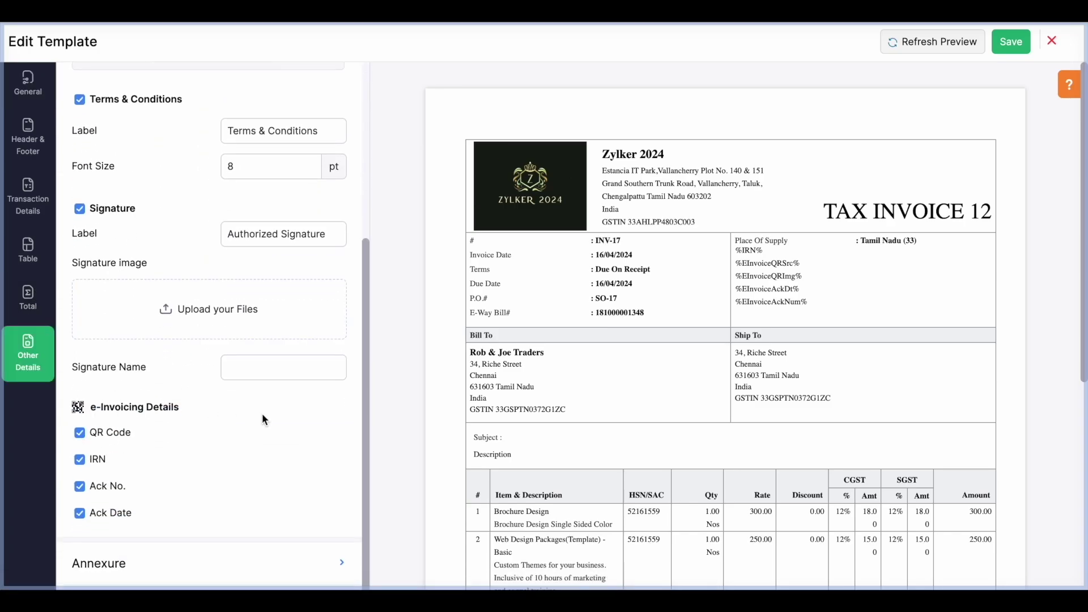
scroll(644, 362, down, 7)
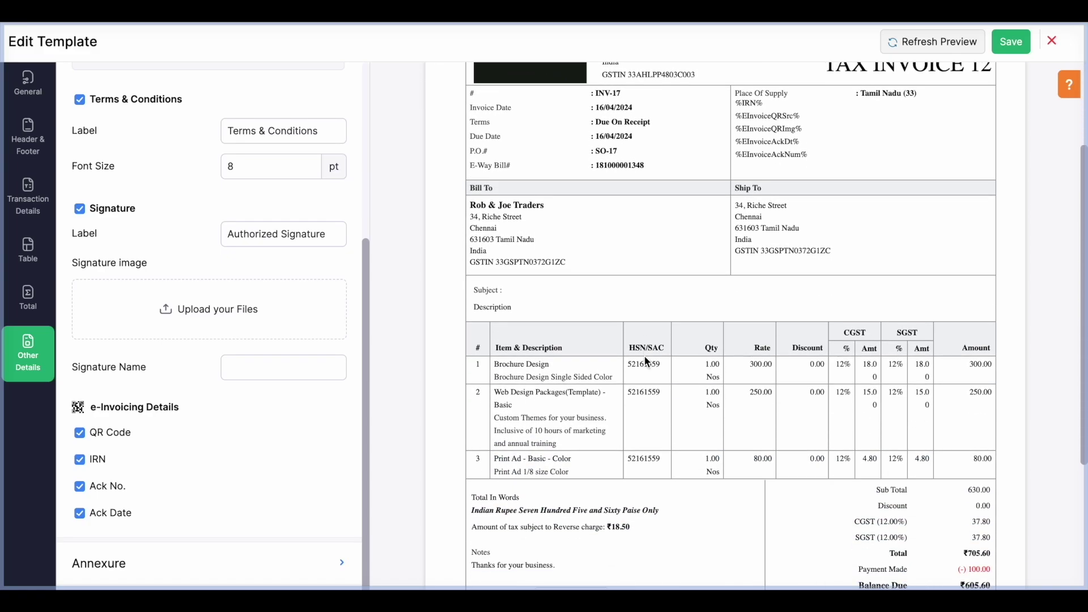
scroll(644, 356, down, 1)
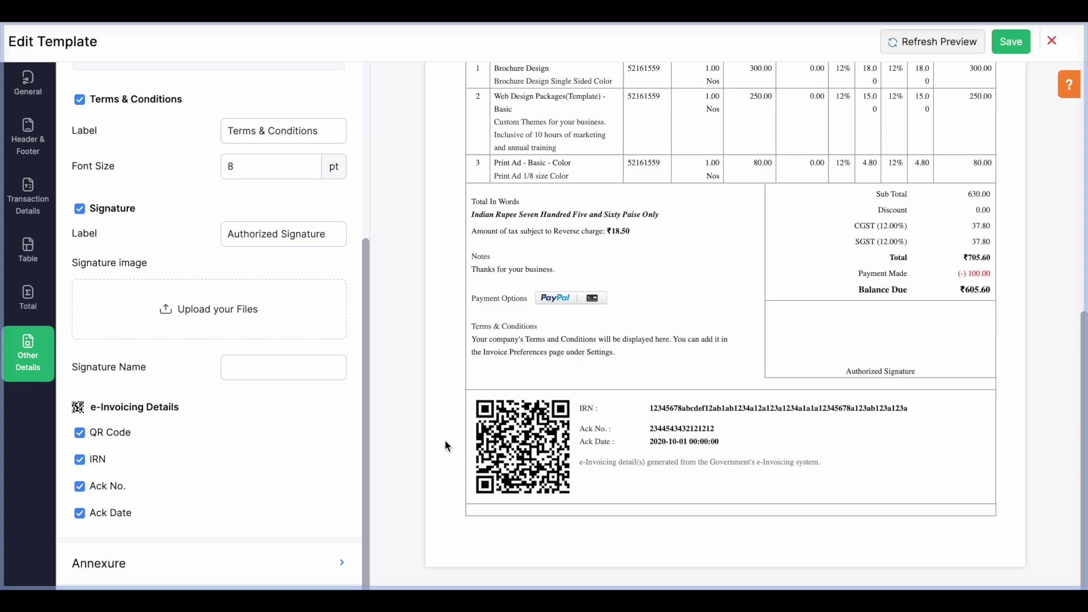
scroll(711, 445, up, 8)
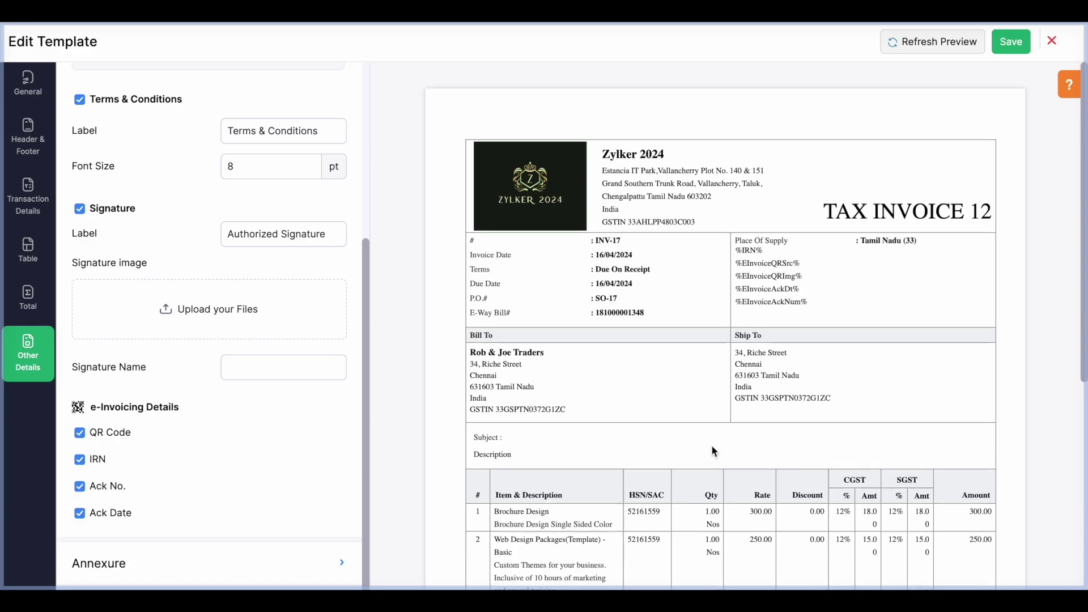
drag(741, 251, 766, 272)
click(758, 266)
scroll(195, 368, up, 5)
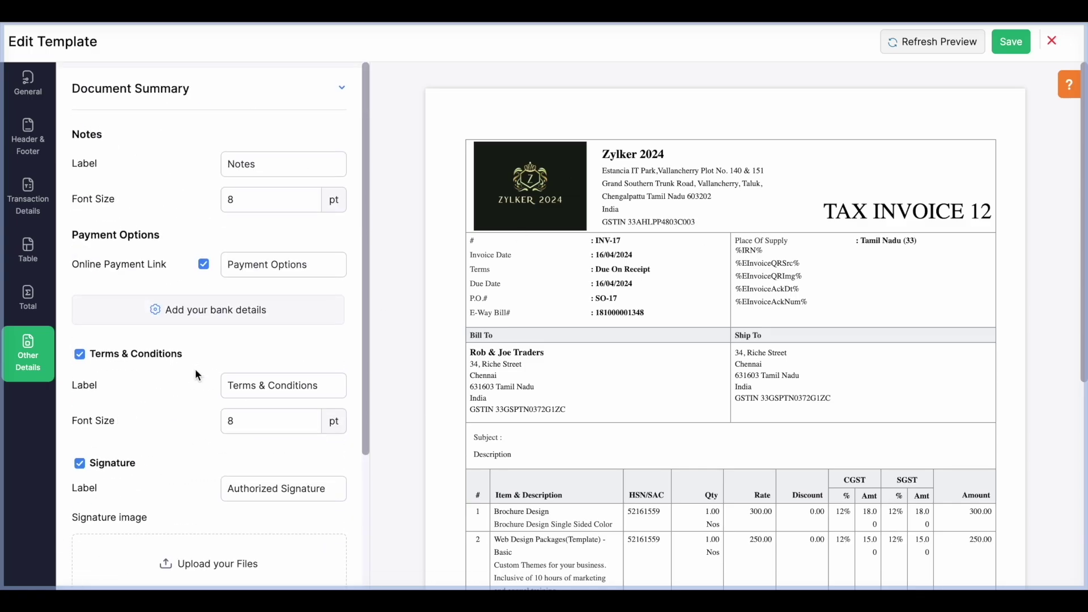
Step: Examine the template's custom header content and its e-invoice placeholders, and close the editor without changes
click(34, 145)
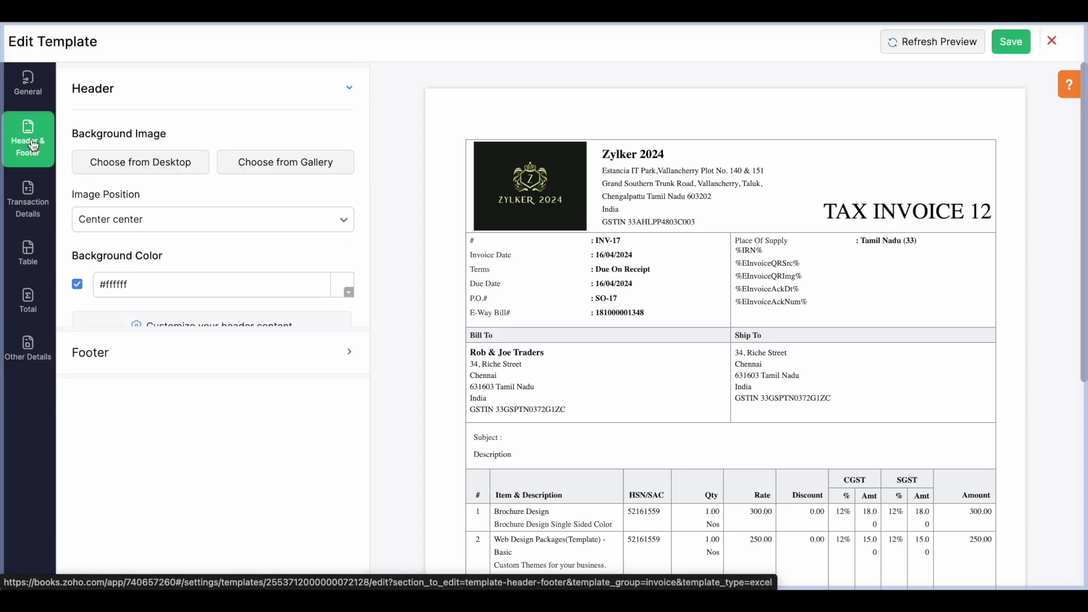
click(195, 332)
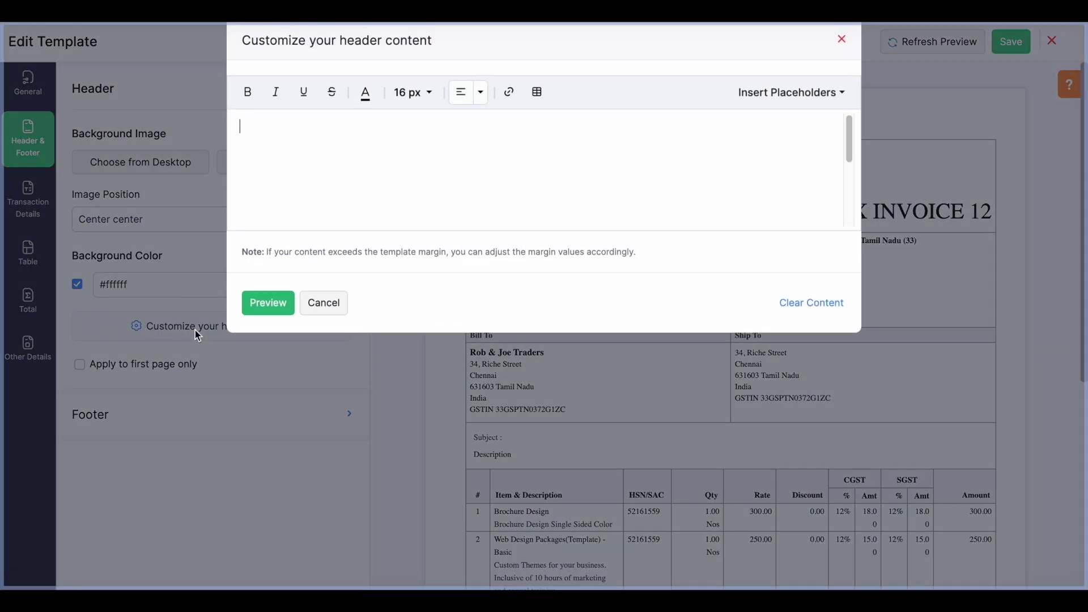
scroll(374, 149, down, 3)
scroll(375, 148, down, 3)
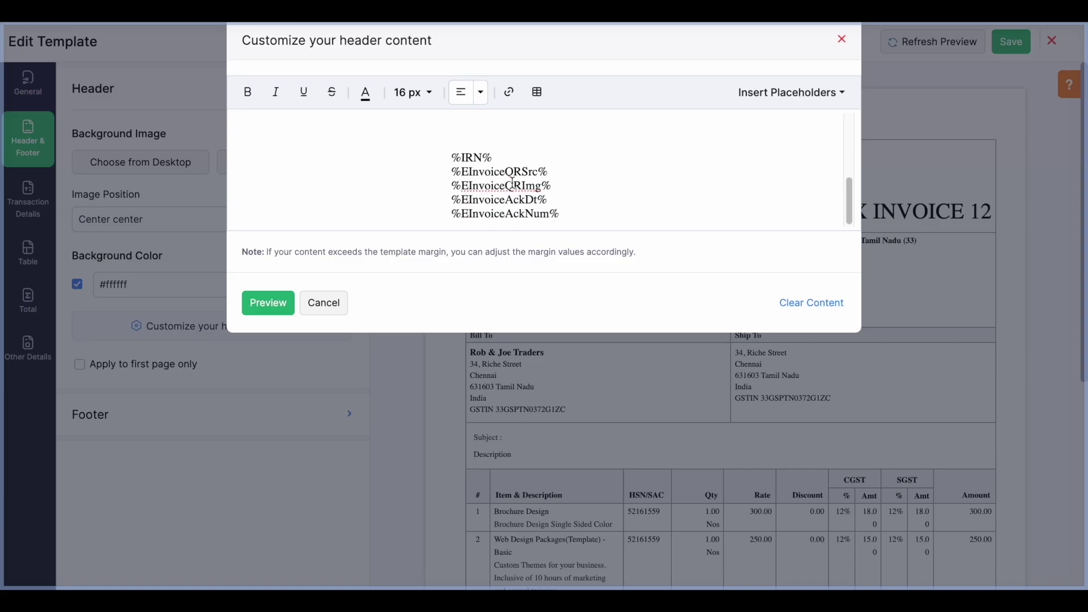
click(844, 43)
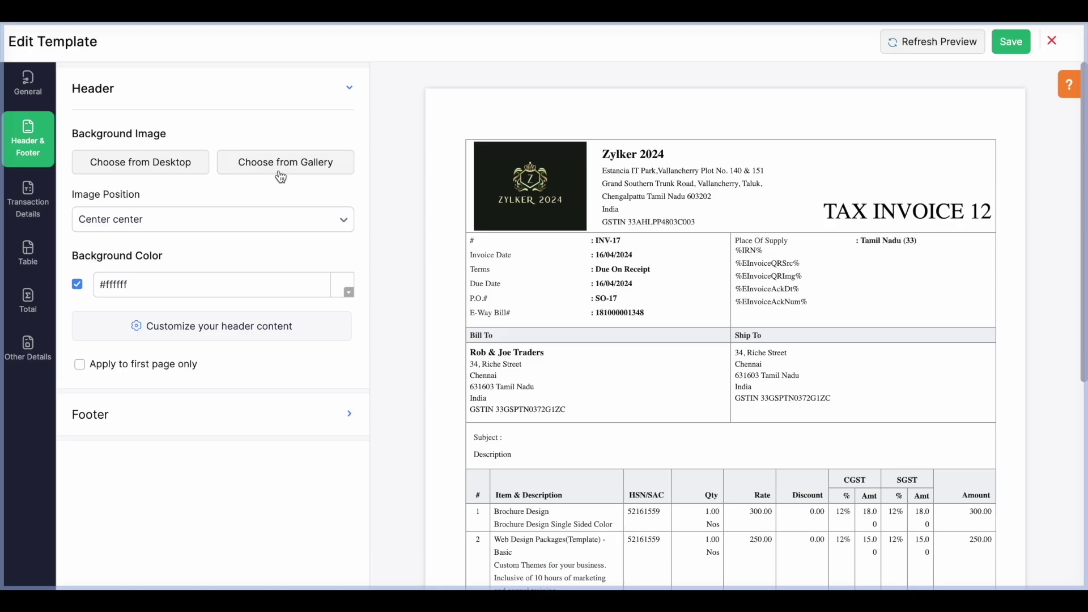
Step: Turn off the QR Code, IRN, Ack No. and Ack Date e-invoicing details in the invoice template
click(28, 348)
scroll(182, 352, down, 5)
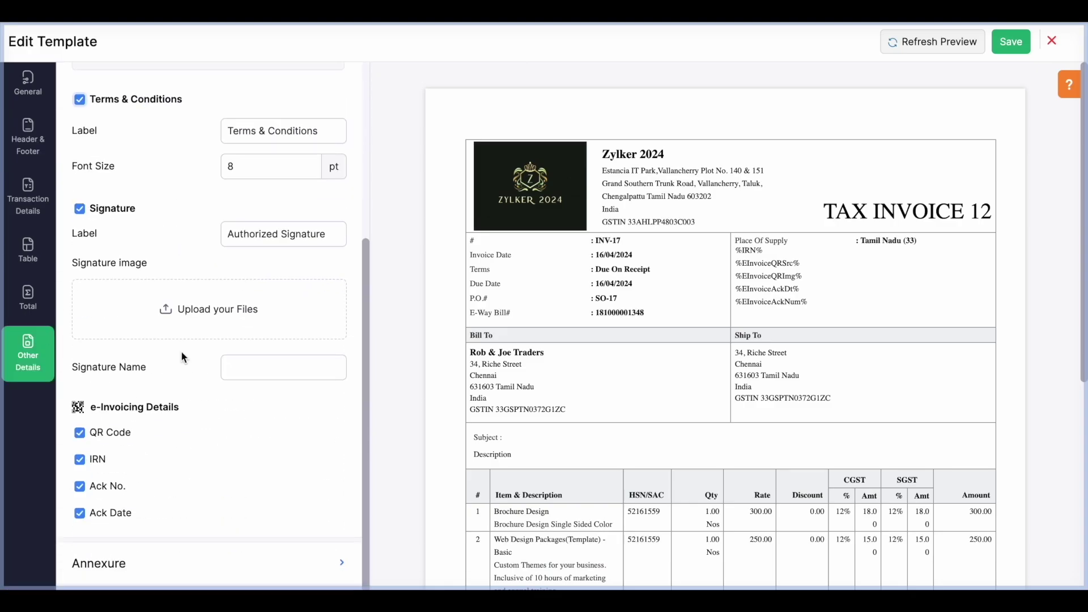
click(80, 433)
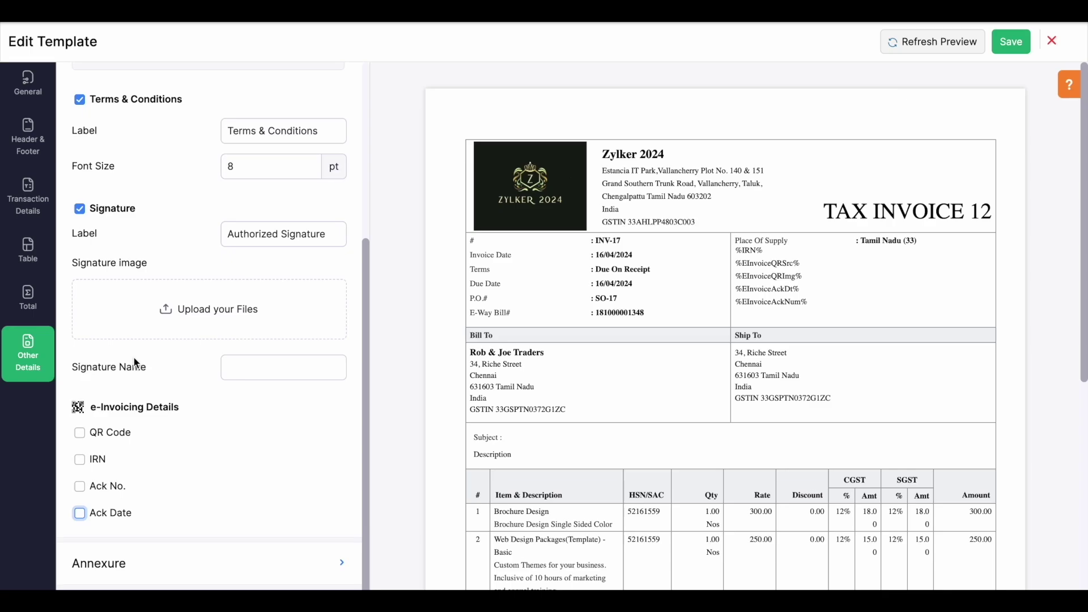
scroll(102, 374, up, 5)
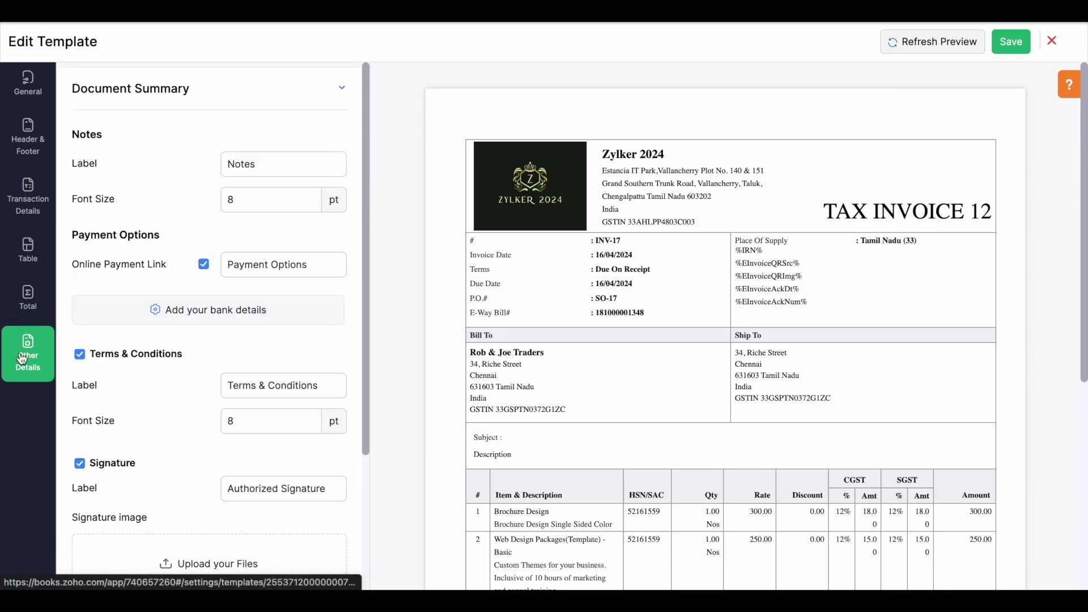
Step: Turn on the status stamp in the template's document details and refresh the preview
click(29, 196)
scroll(232, 275, down, 8)
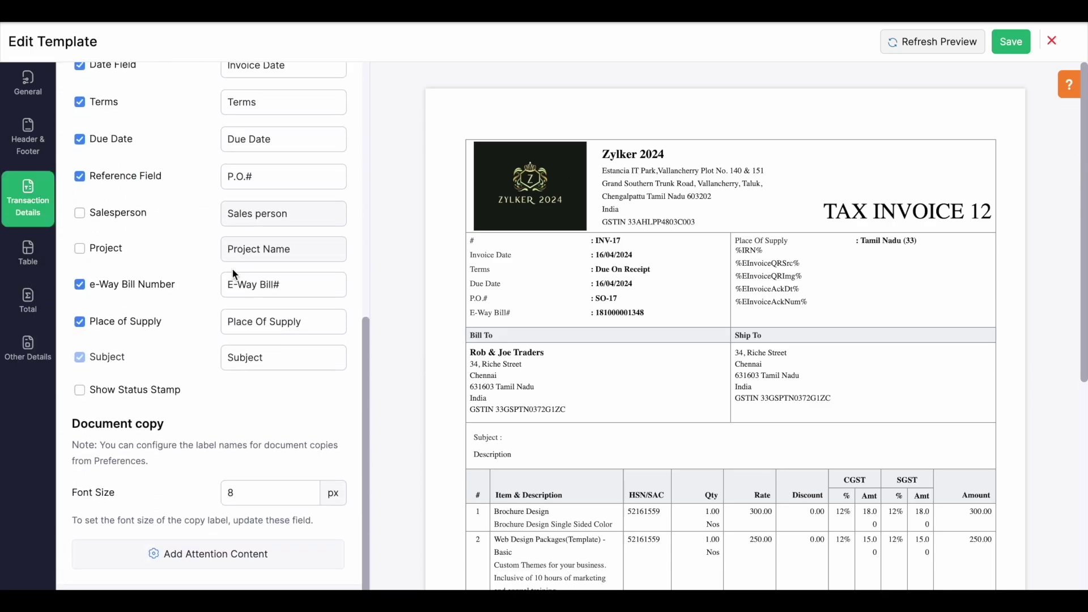
click(107, 396)
click(939, 51)
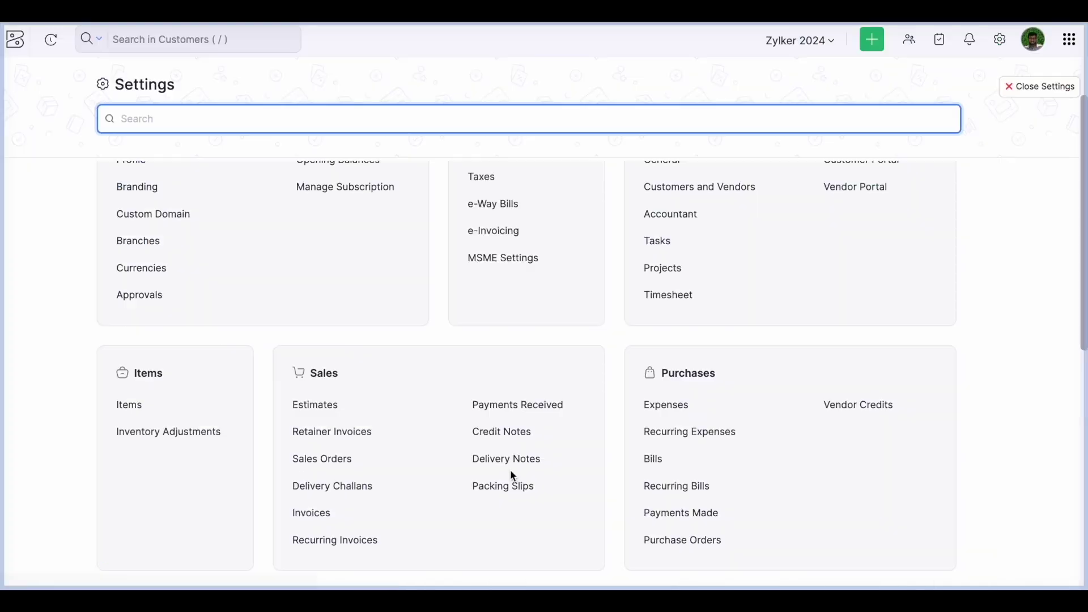
Step: Try to enable the invoice QR code with UPI ID as its type in the invoice preferences, and close the settings
scroll(513, 476, down, 1)
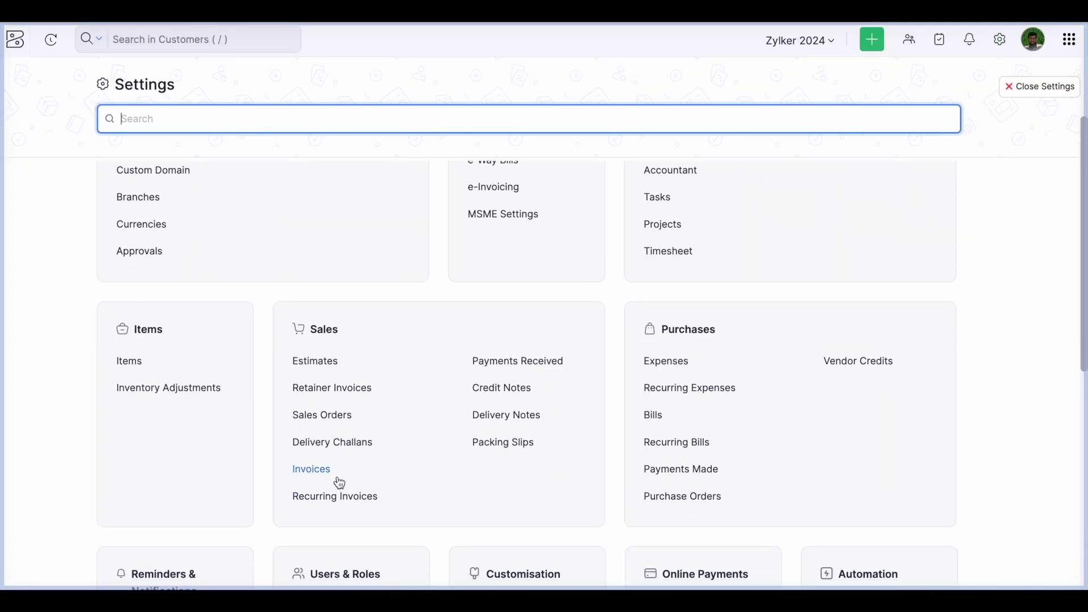
click(315, 471)
scroll(452, 355, down, 3)
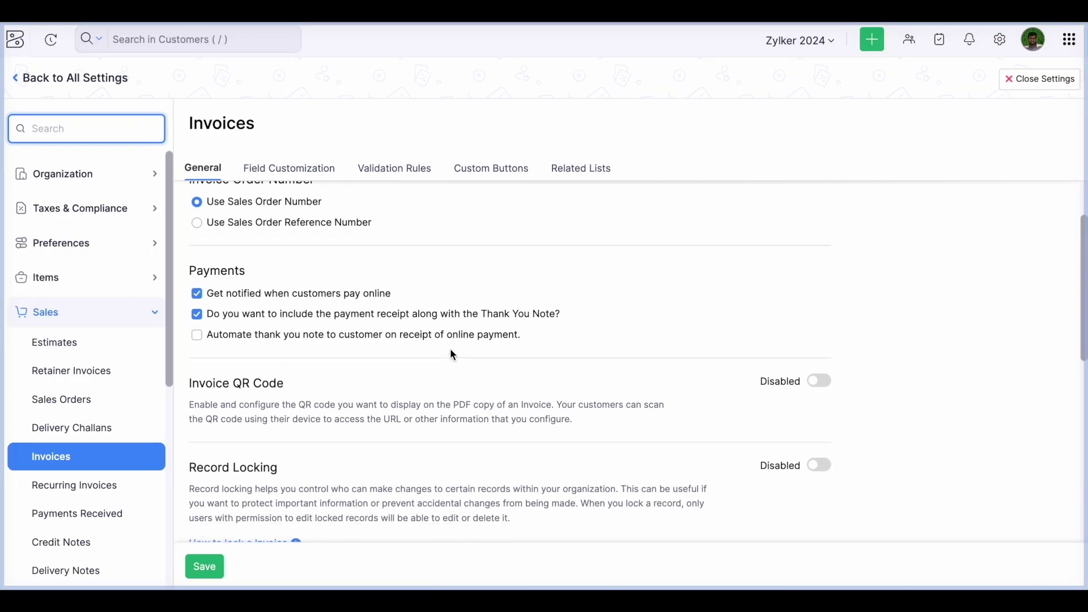
click(822, 270)
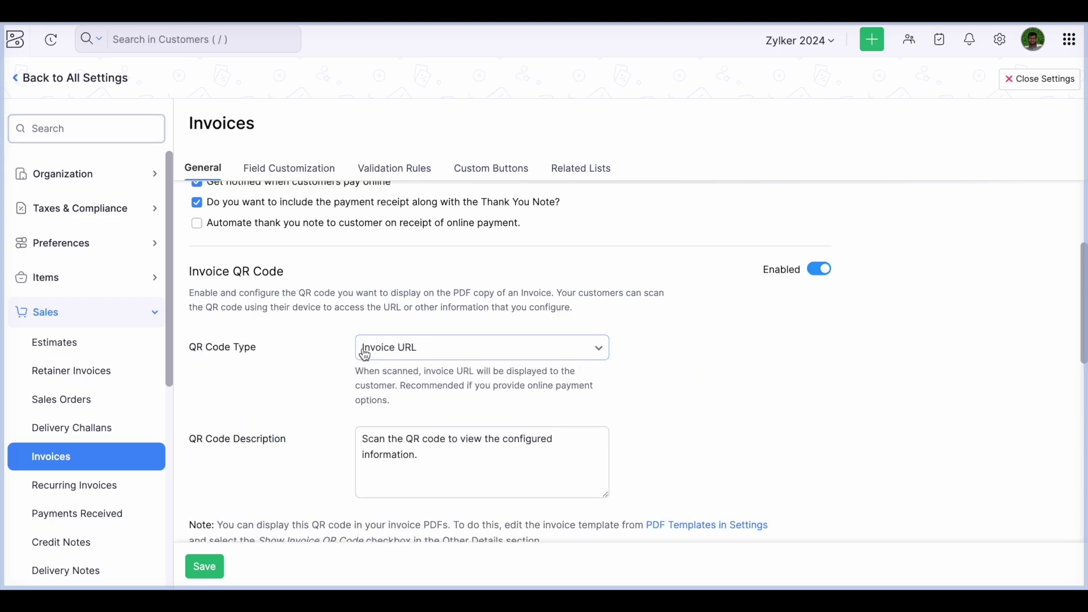
click(432, 353)
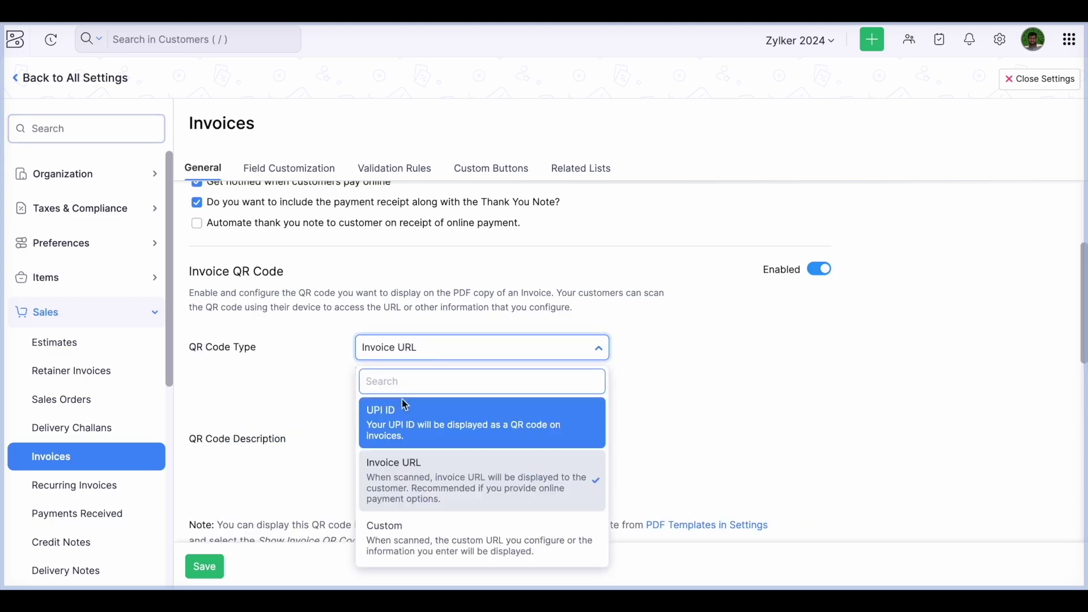
click(401, 418)
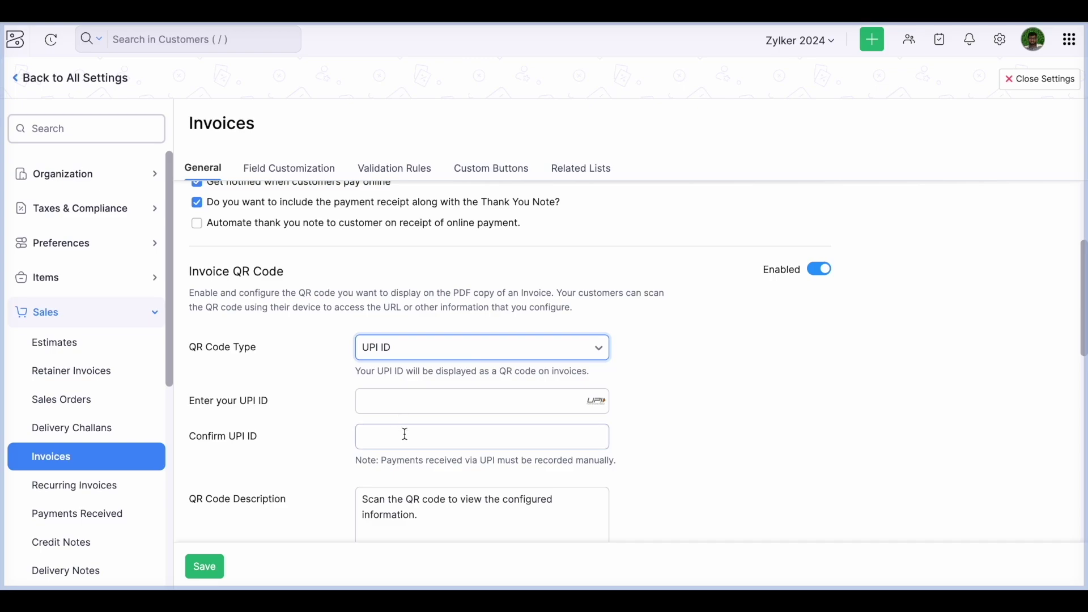
scroll(255, 328, down, 2)
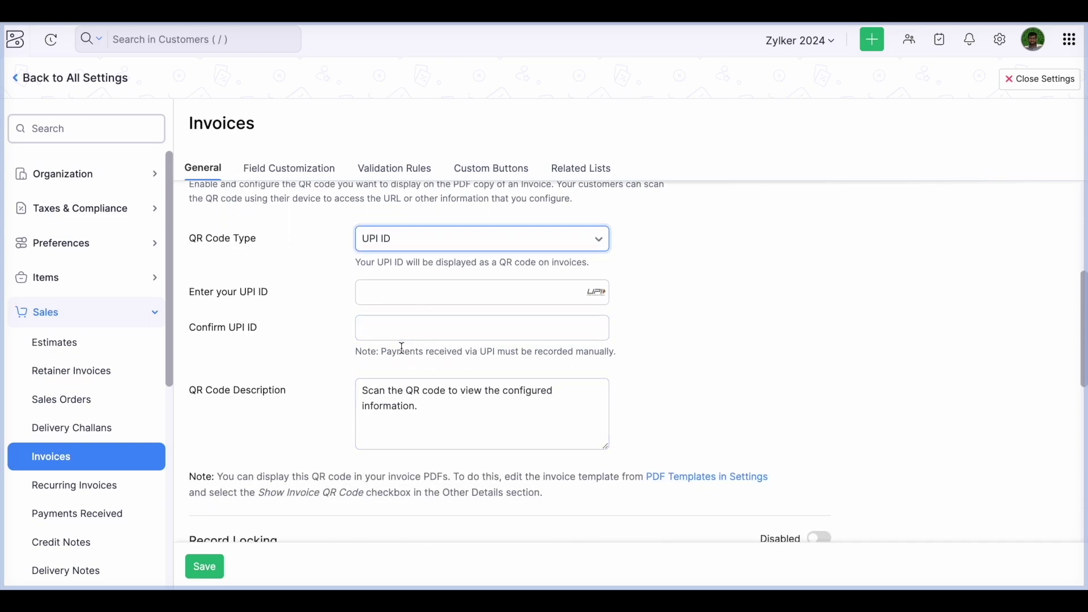
click(205, 569)
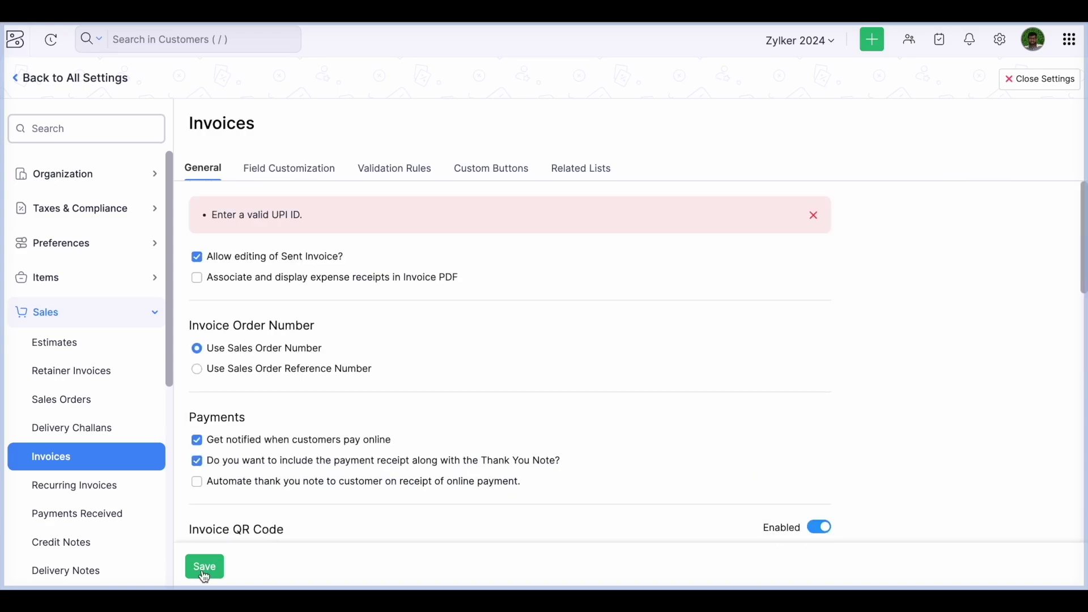
scroll(415, 354, down, 3)
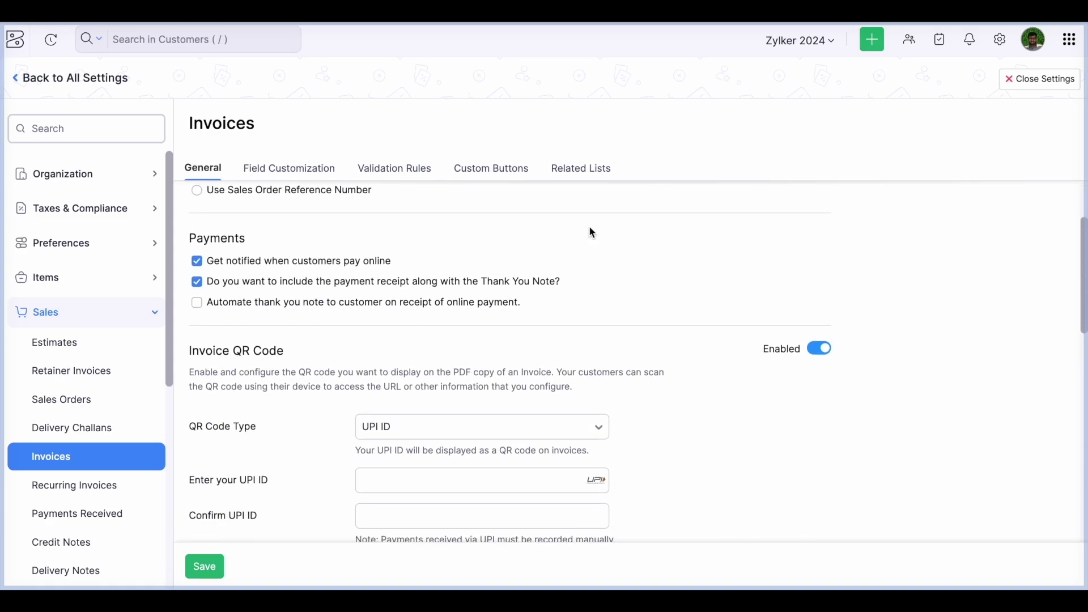
click(1061, 88)
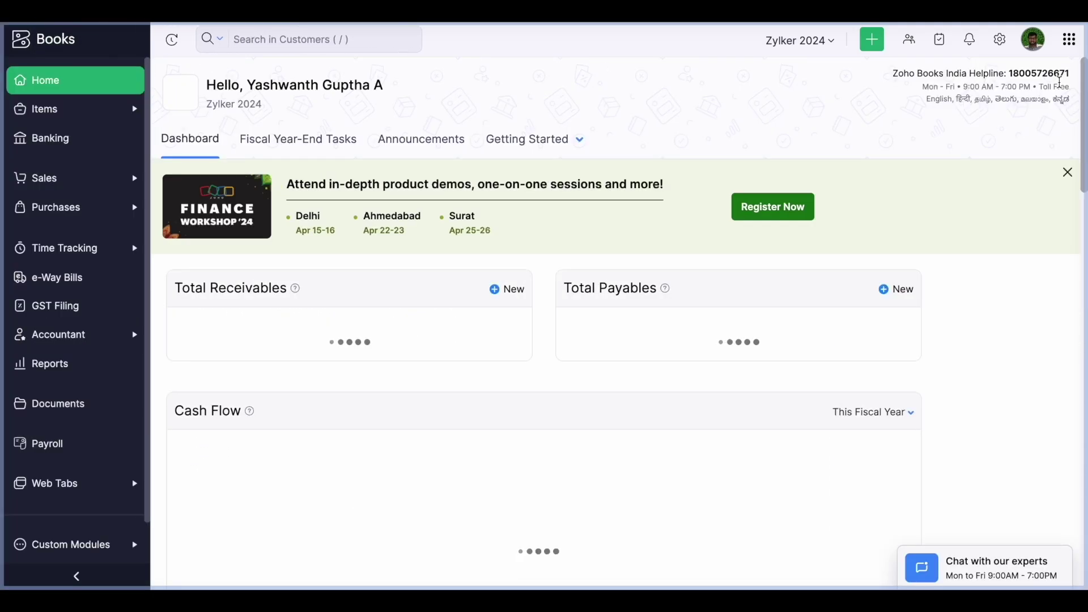
Step: Browse the general reports and open the Receivable Details report
click(97, 186)
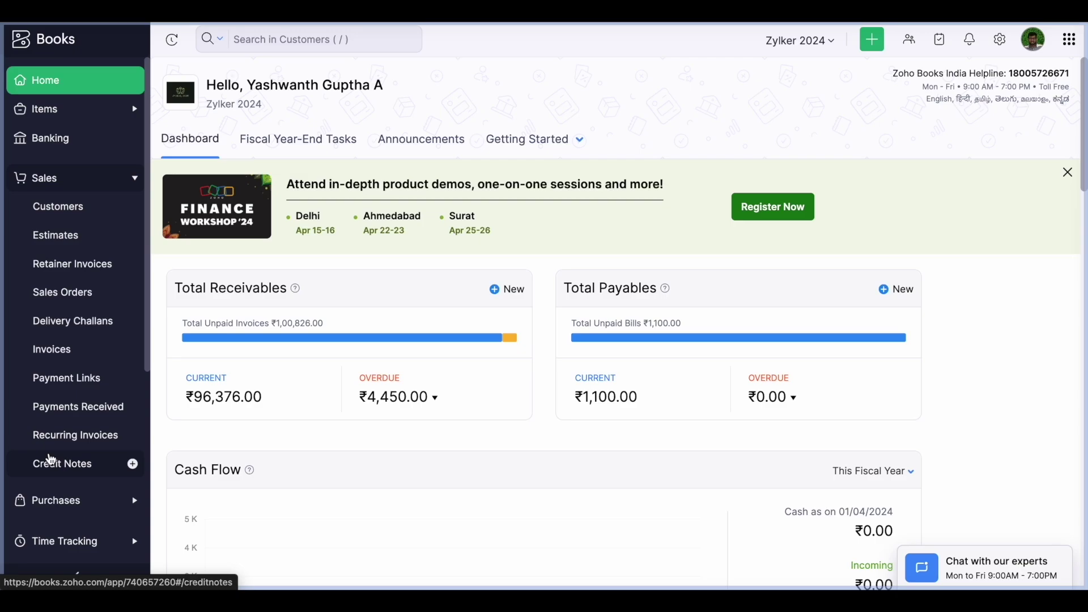
scroll(50, 458, down, 5)
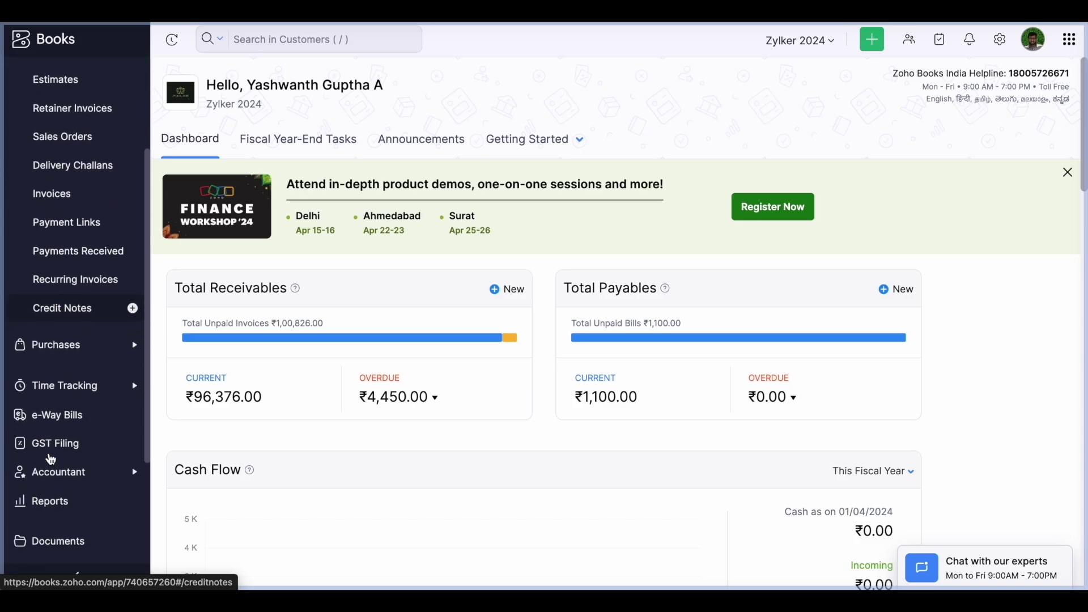
click(35, 381)
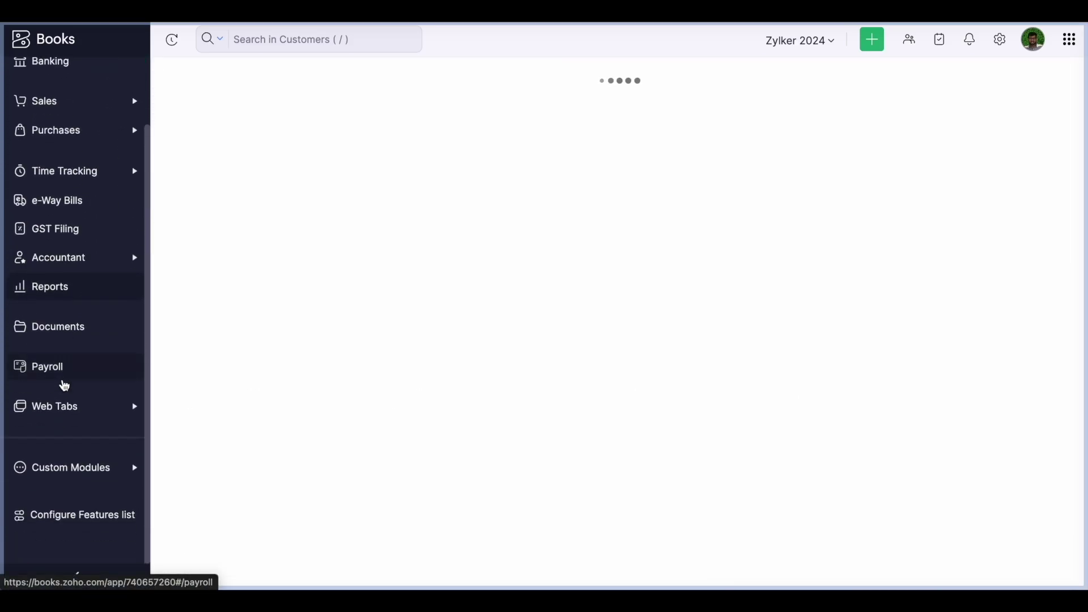
scroll(326, 331, down, 3)
scroll(327, 332, down, 1)
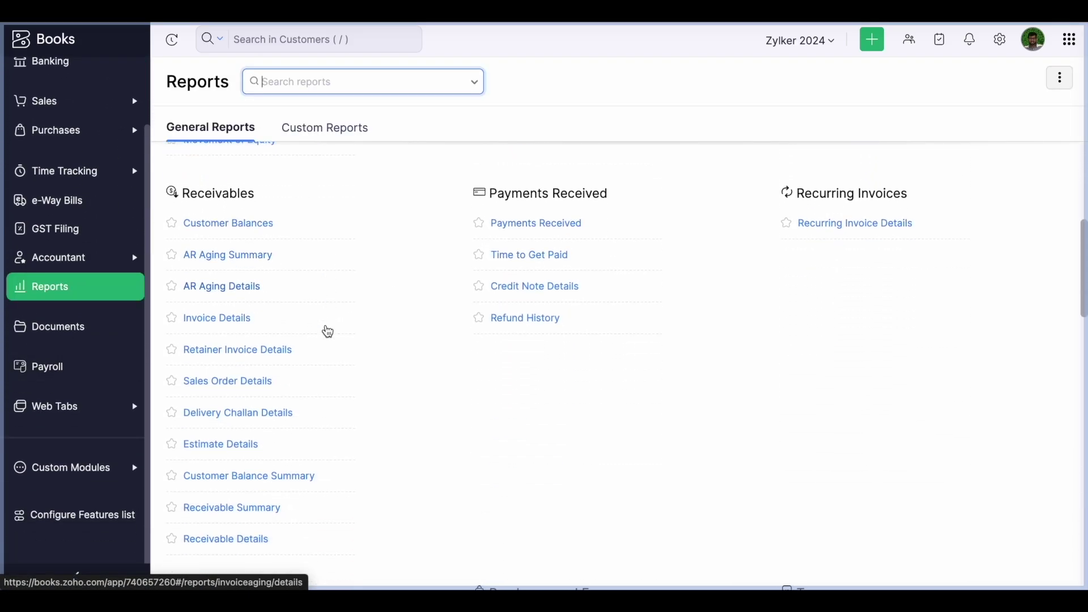
scroll(327, 332, down, 1)
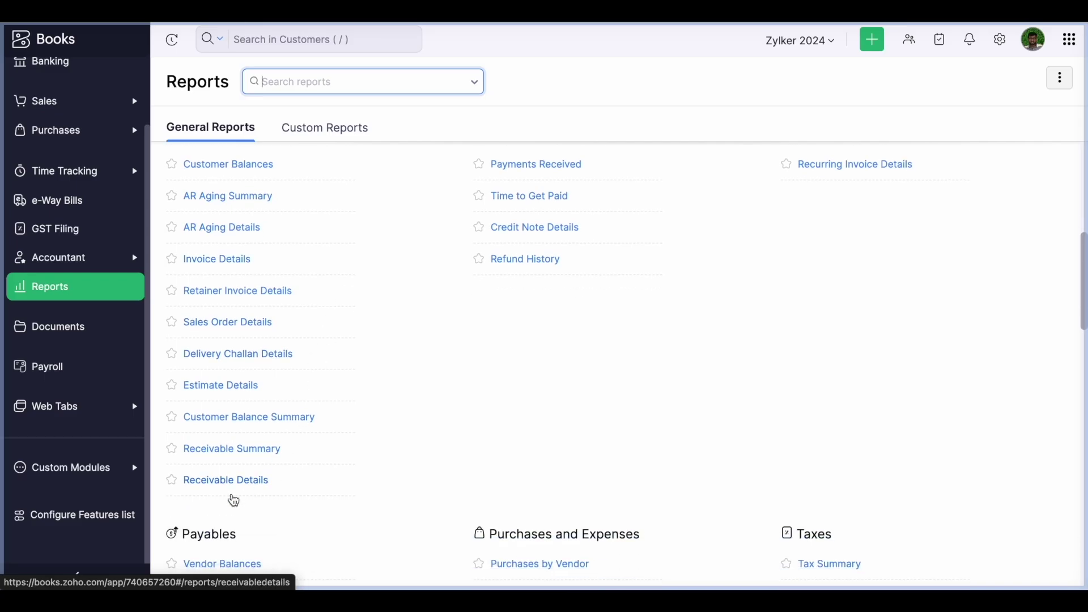
scroll(359, 488, down, 8)
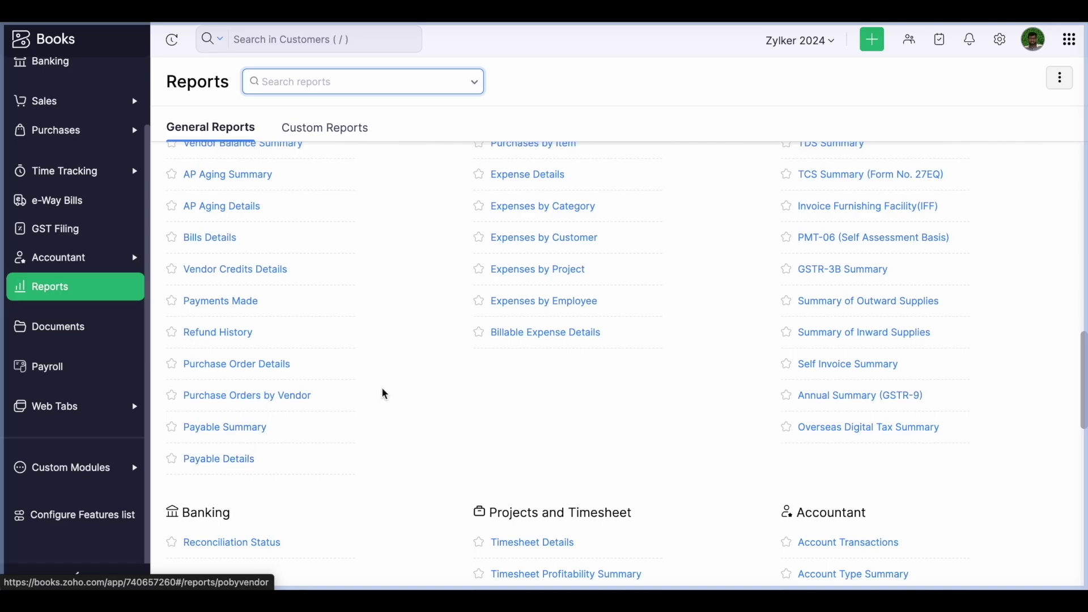
scroll(382, 390, up, 5)
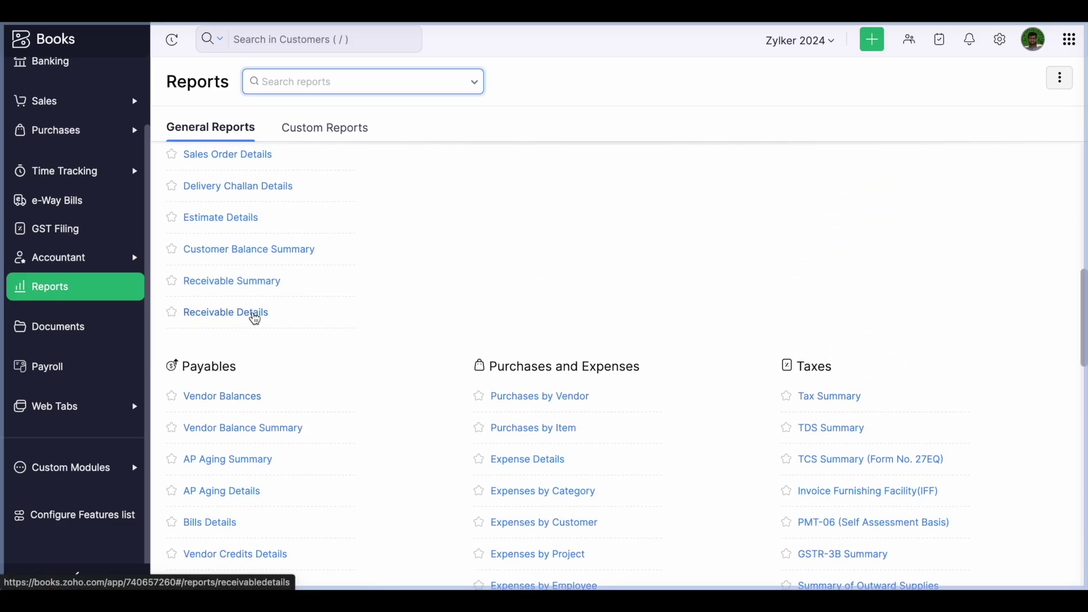
click(250, 313)
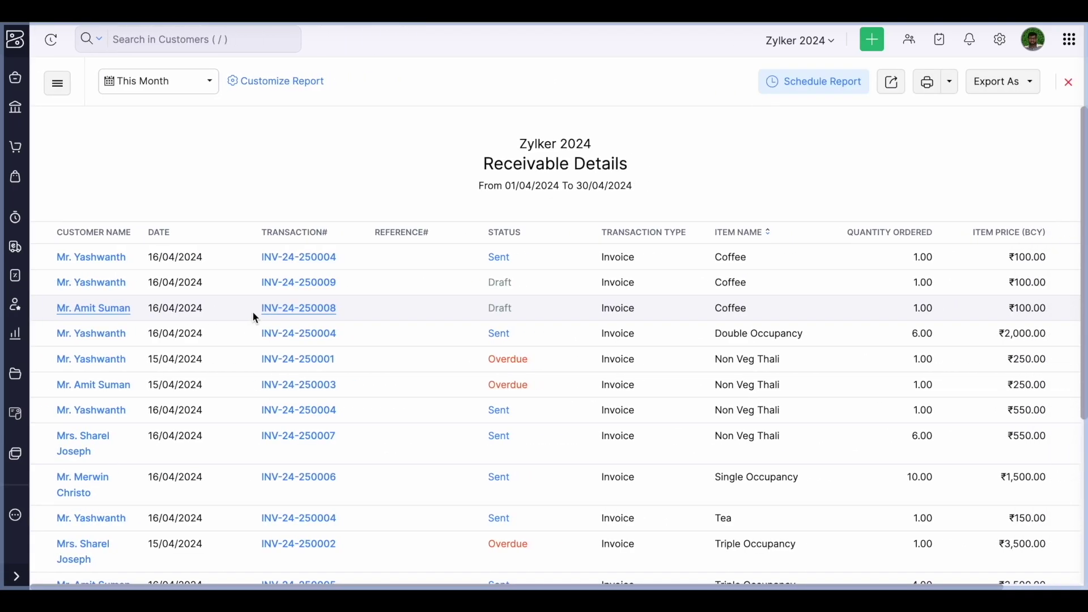
Step: Customize the report's columns by adding Item Description and placing it between Item Price (BCY) and Total (BCY)
click(285, 85)
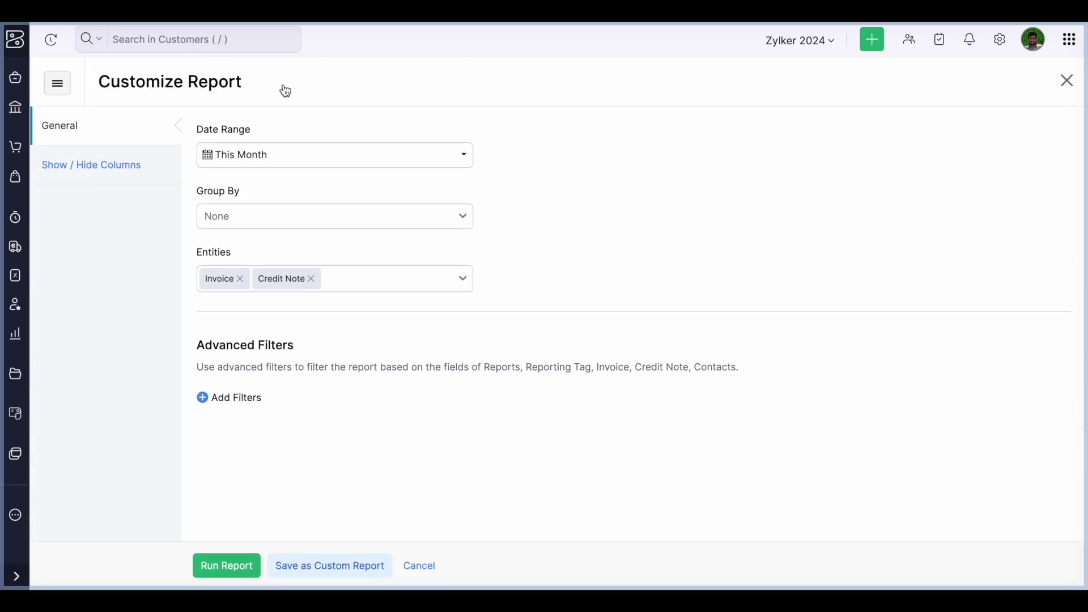
click(102, 169)
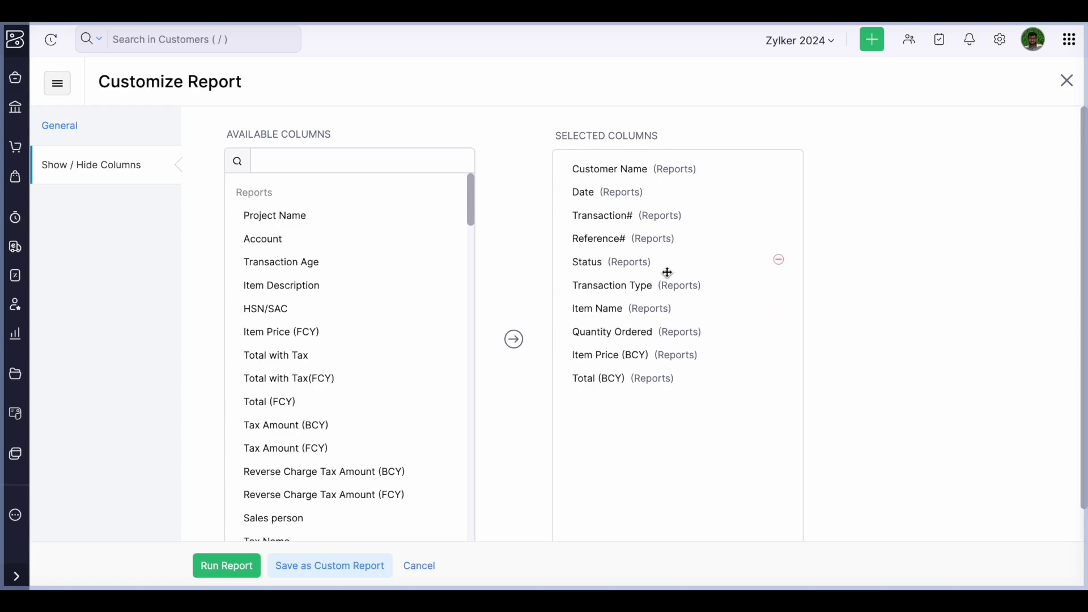
click(329, 165)
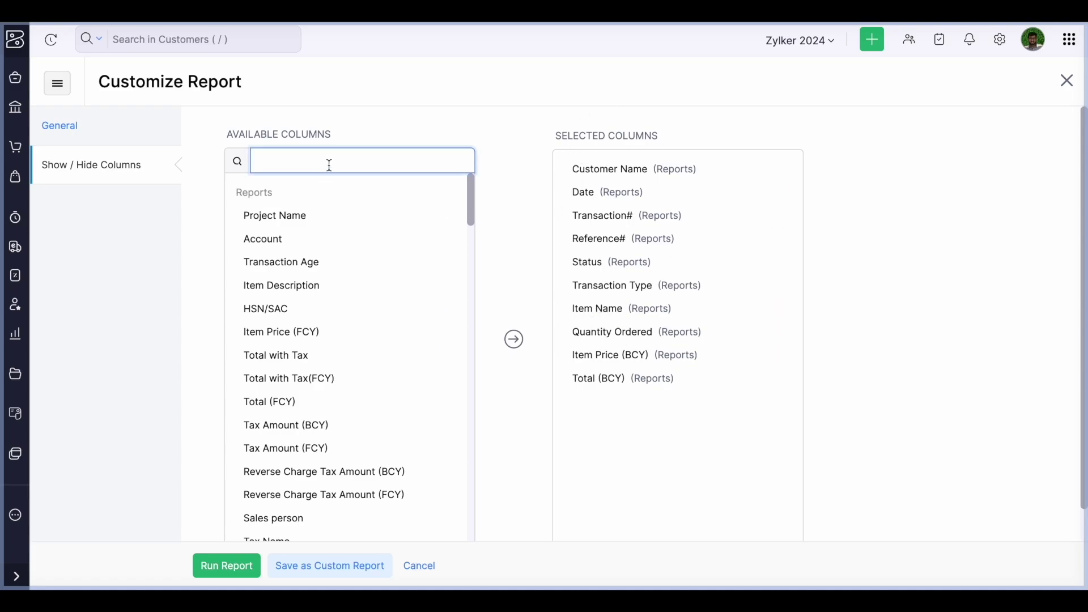
text(q)
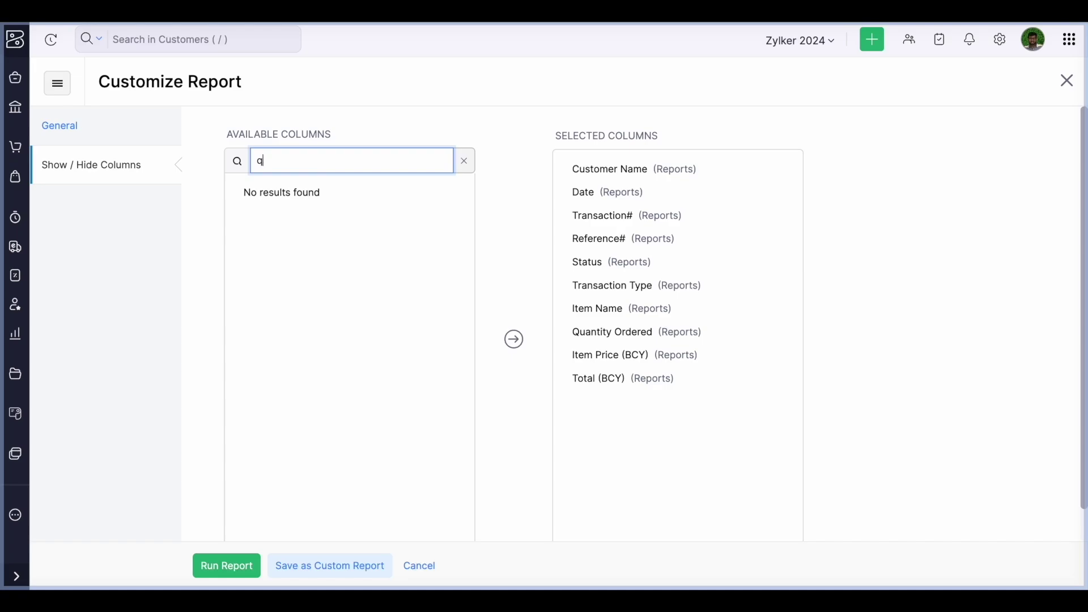
key(BackSpace)
text(des)
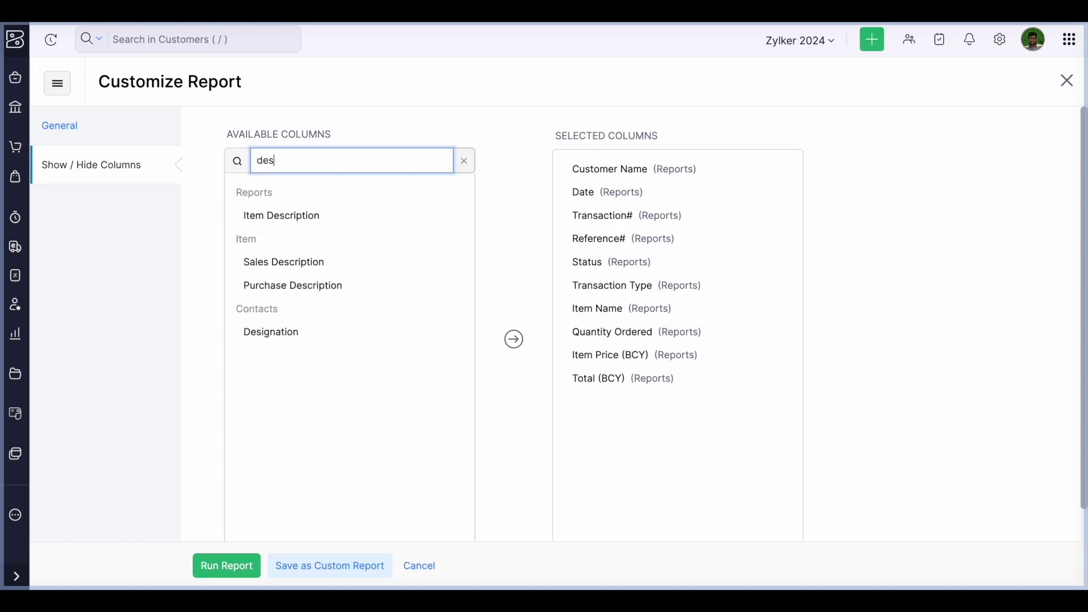
click(443, 215)
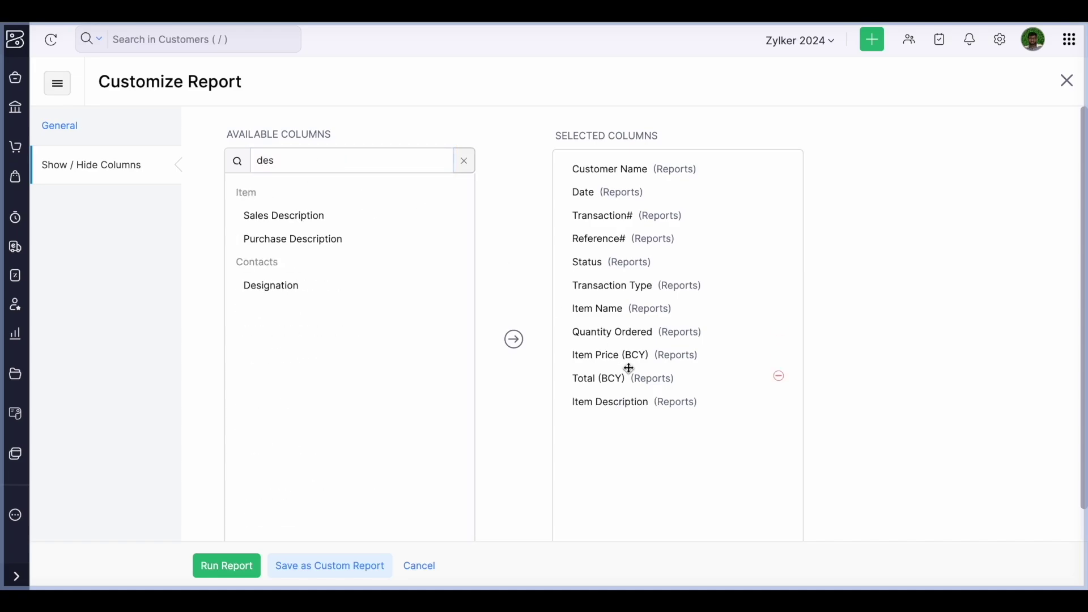
click(626, 408)
drag(626, 408, 621, 377)
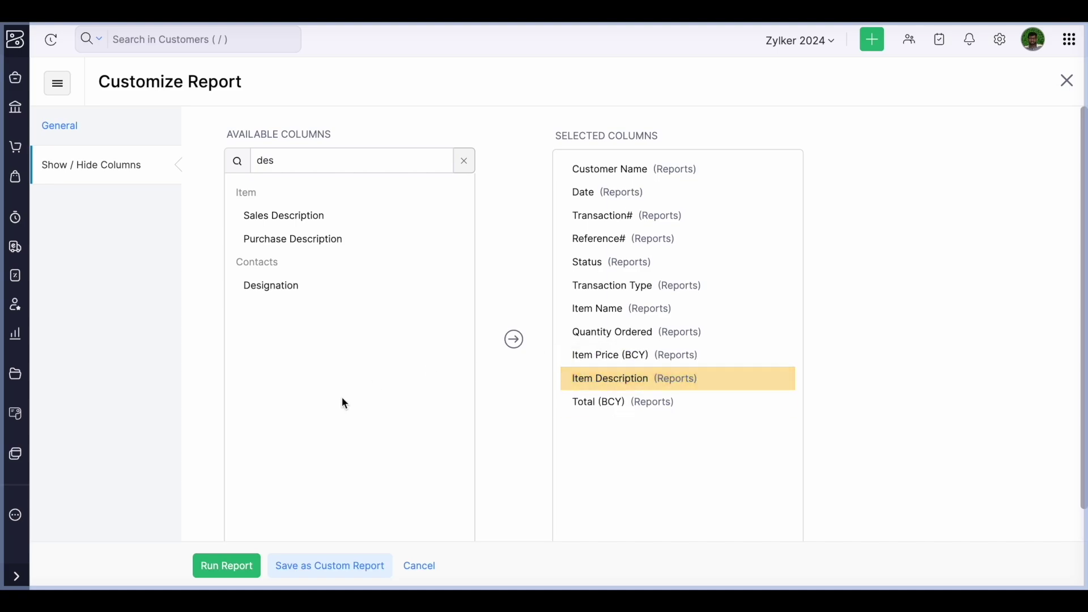
Step: Save the customized report as a custom report named "Items of sales details" and close it
click(338, 566)
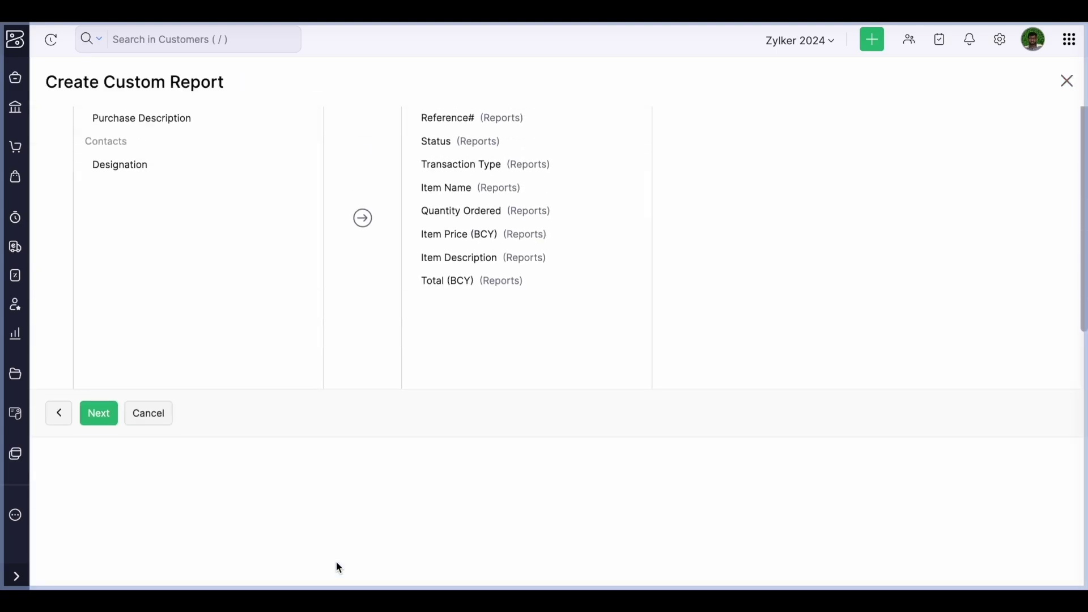
click(390, 125)
click(456, 124)
text(Items of )
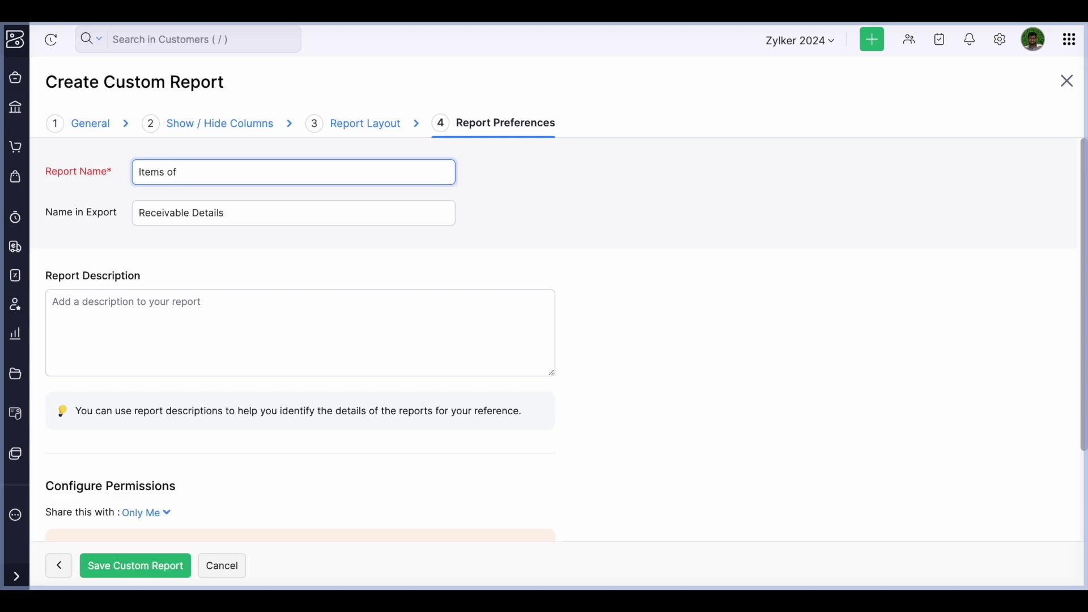
text(sales details)
click(130, 564)
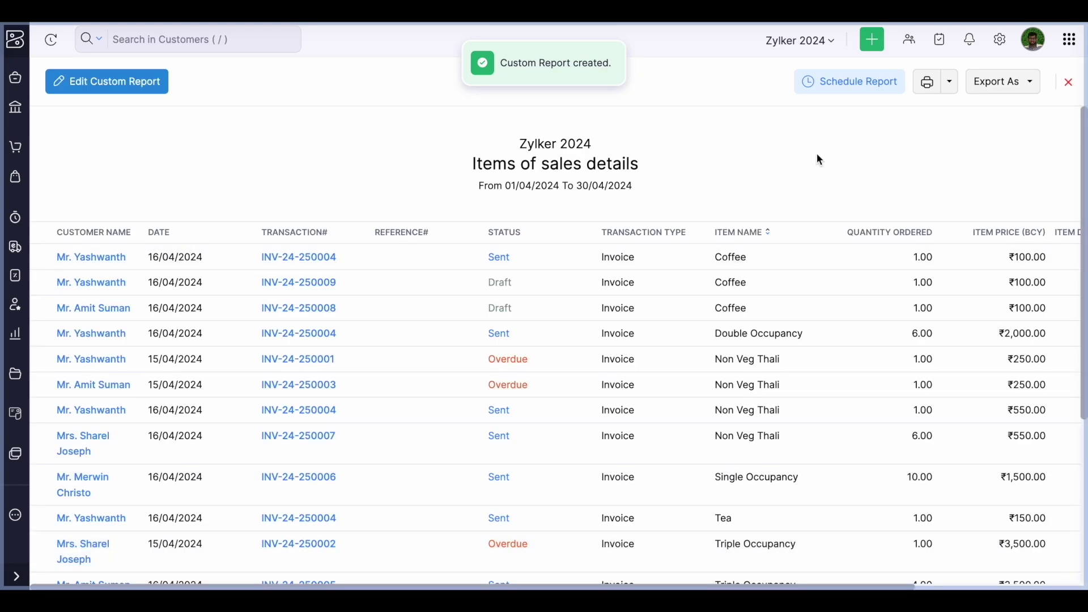
click(1068, 82)
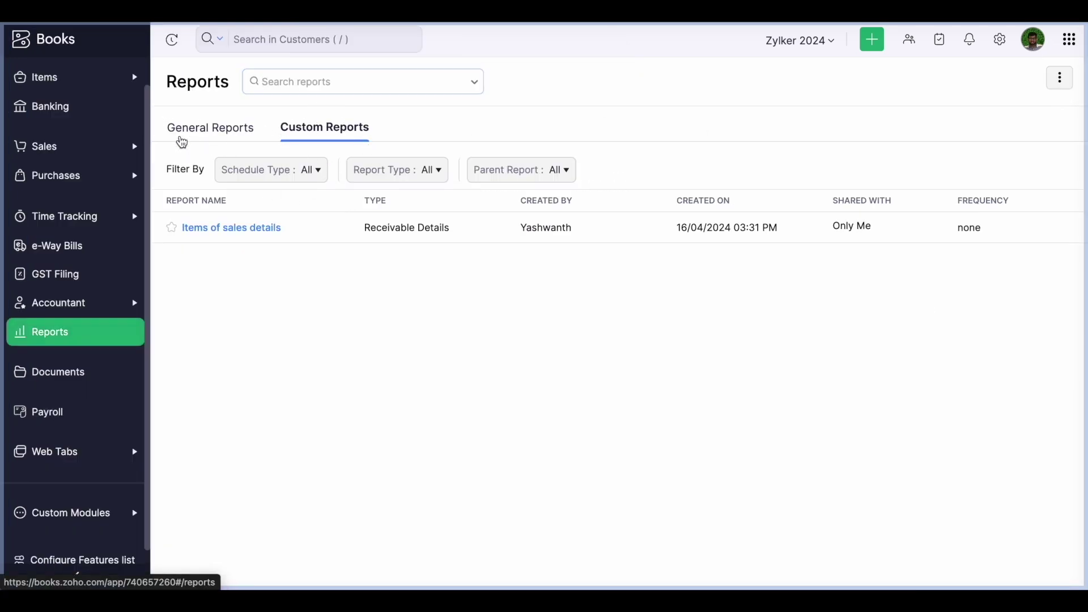
Step: Open the Profit and Loss report and review its general customization and comparison options without making changes
click(182, 133)
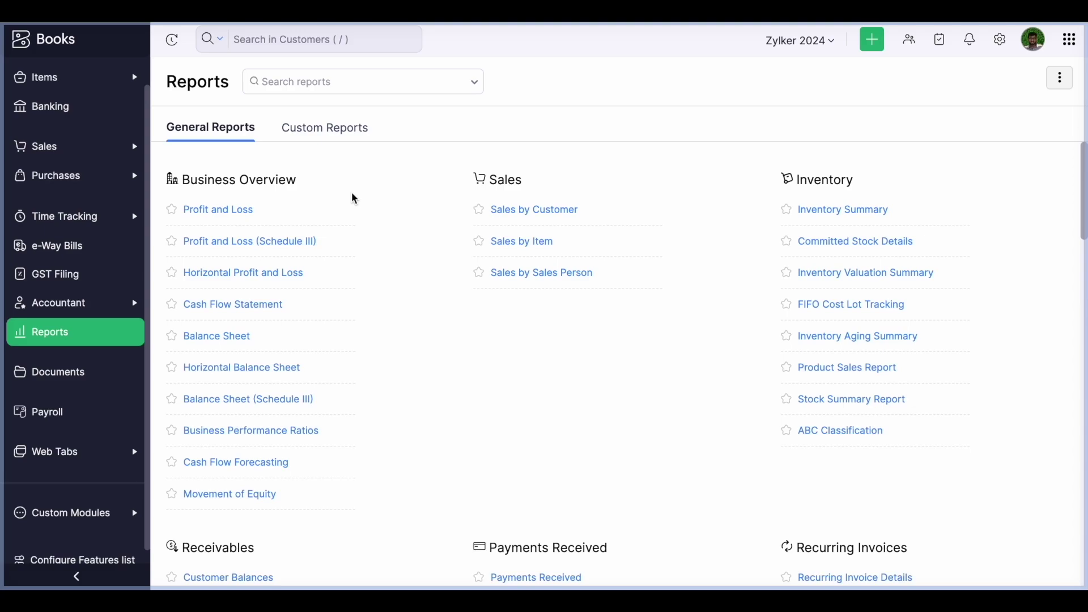
click(233, 211)
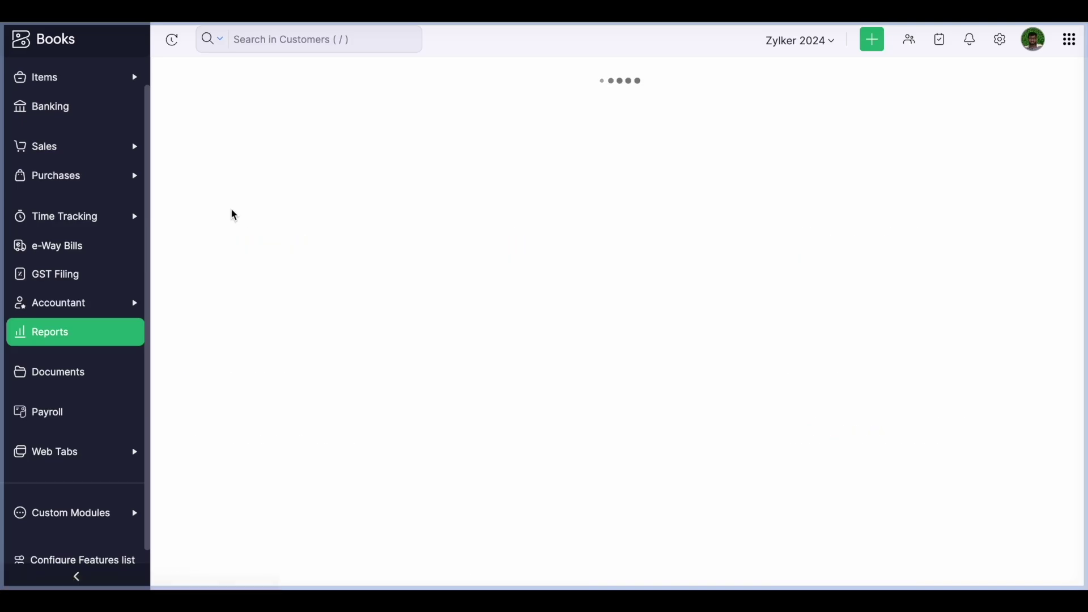
click(298, 83)
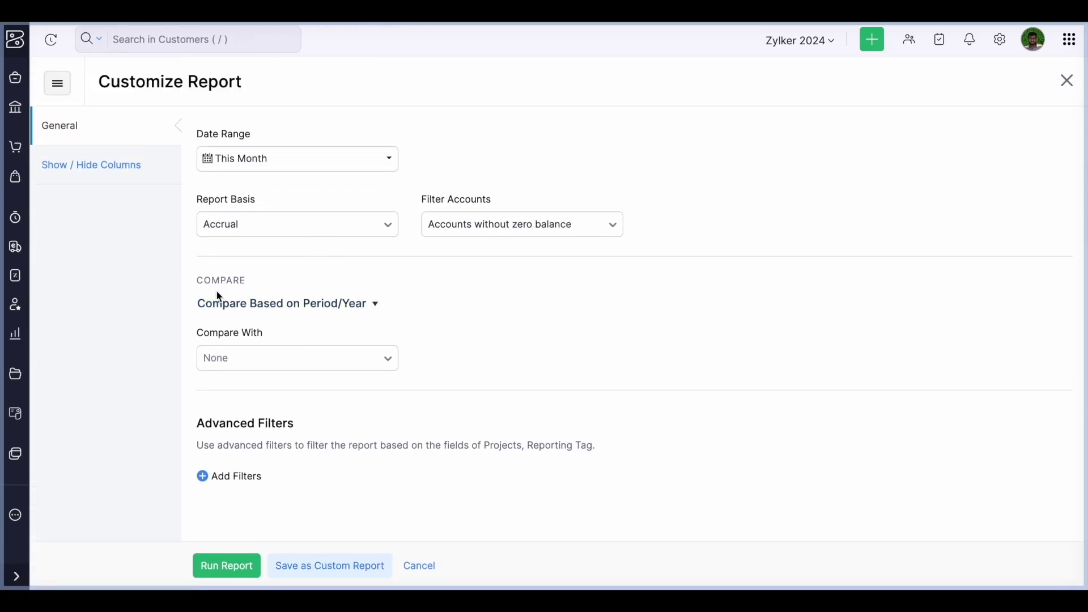
click(218, 309)
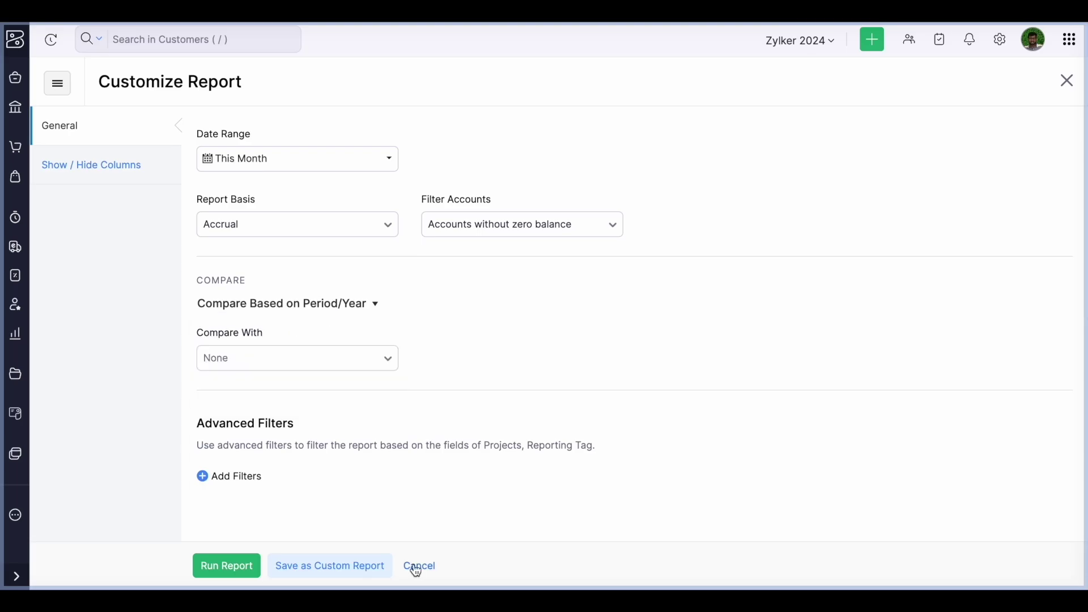
click(415, 565)
click(1066, 81)
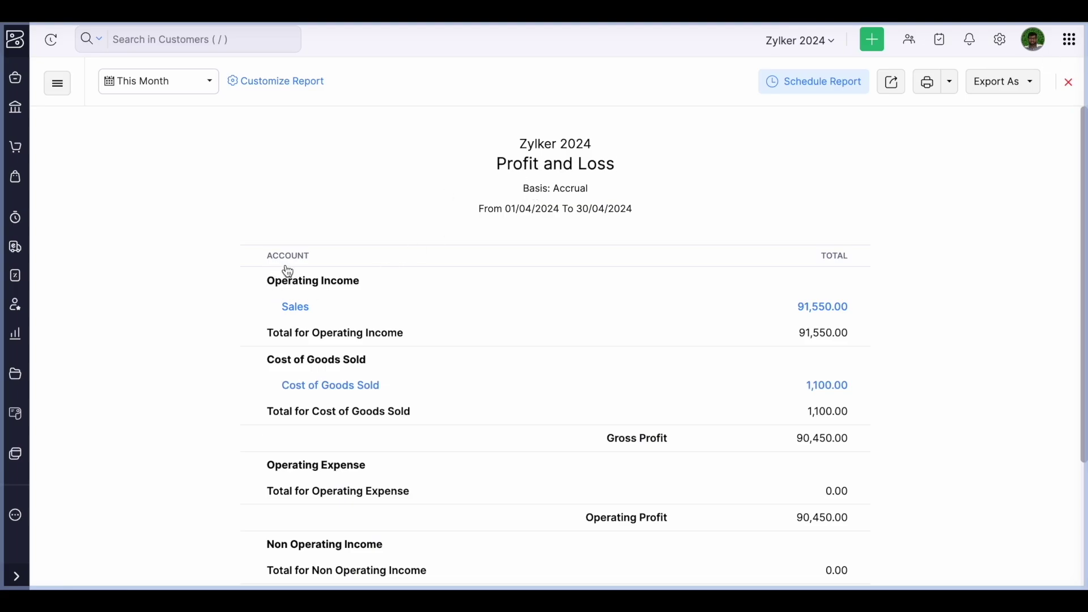
Step: Start a custom report based on the Profit and Loss report and go to its row and column customization
drag(268, 282, 376, 282)
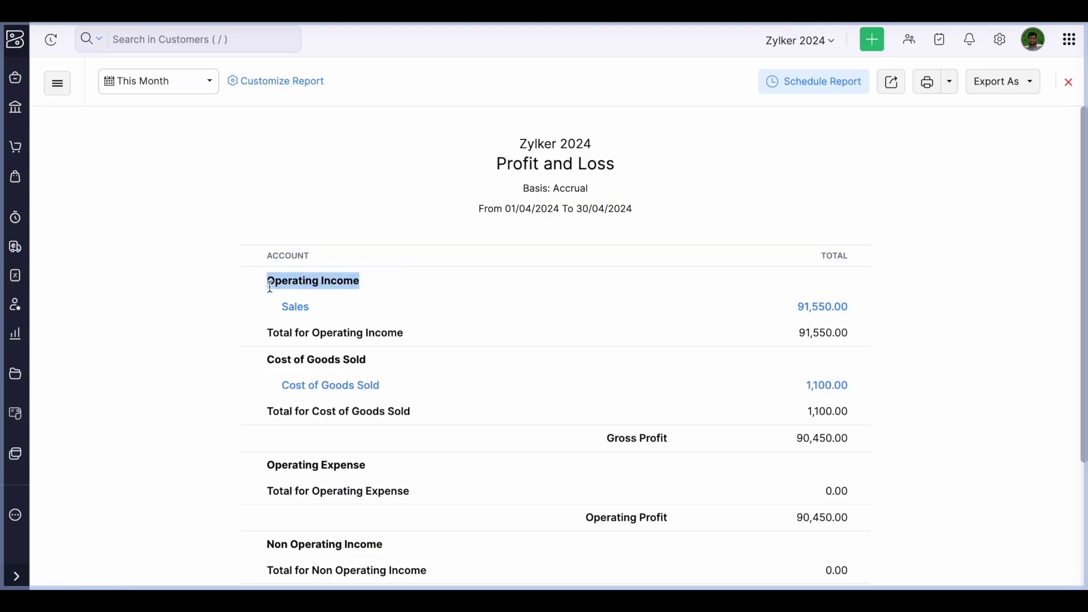
drag(268, 360, 387, 366)
drag(268, 282, 395, 285)
click(282, 82)
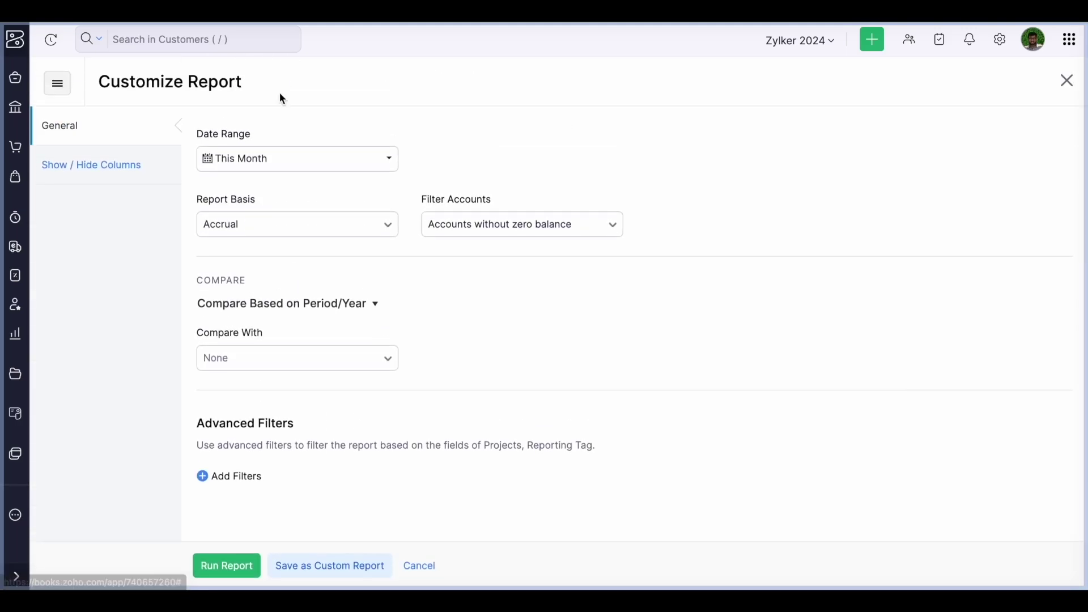
click(329, 566)
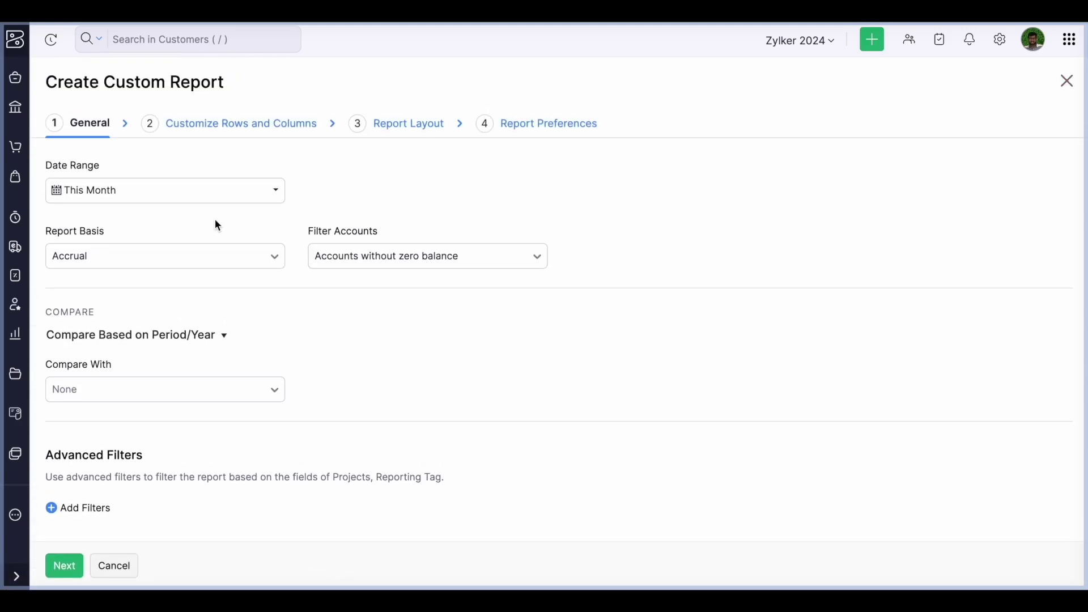
click(240, 126)
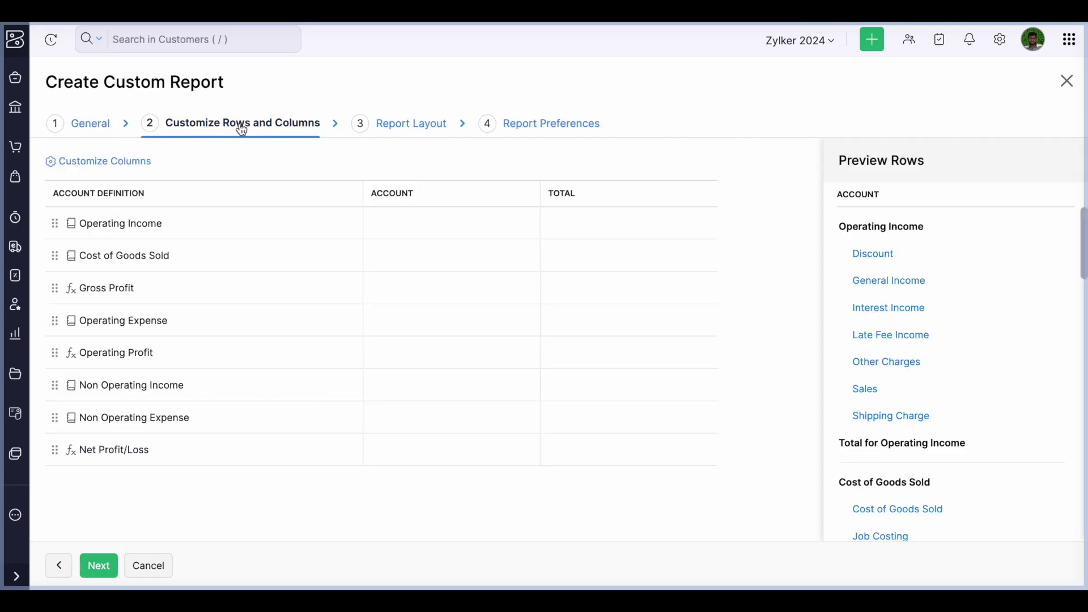
Step: Rename the Operating Income account group to Income and add a Year to Date column to the custom report
click(171, 224)
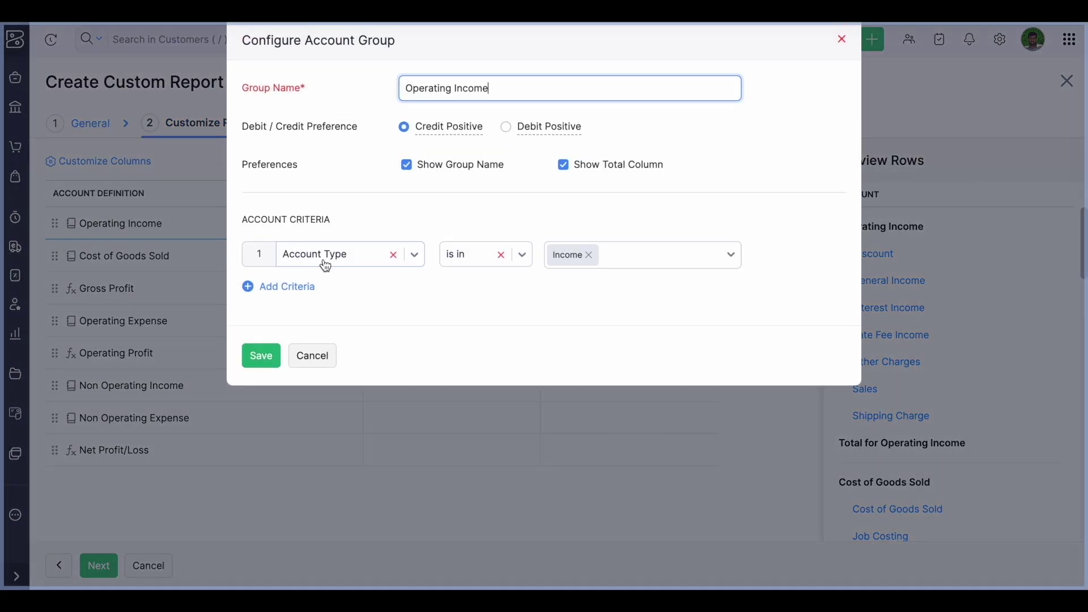
drag(457, 88, 406, 89)
key(BackSpace)
text(I)
click(261, 356)
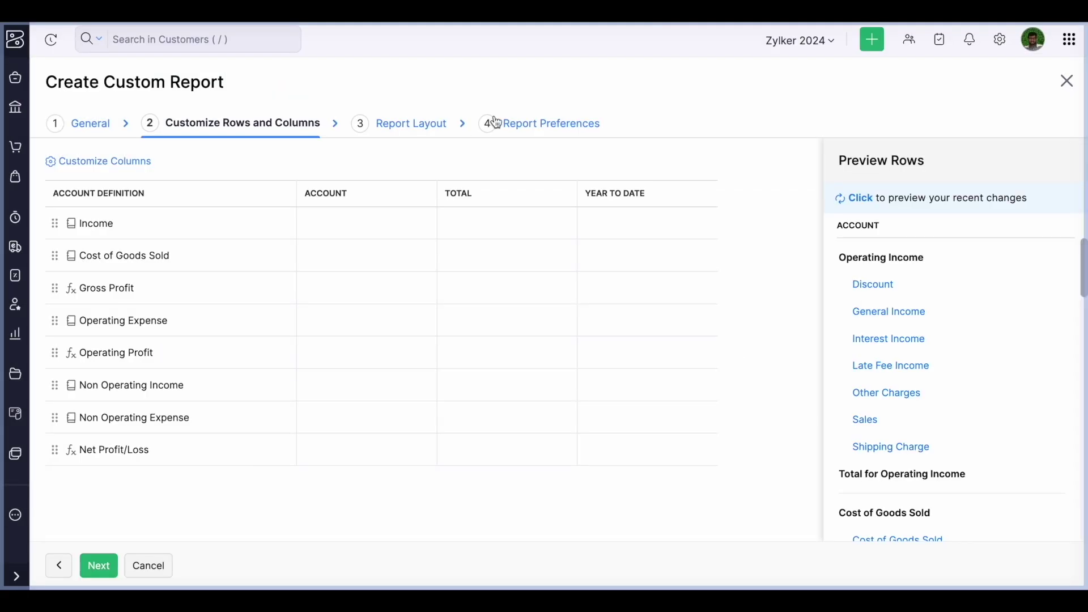
Step: Name the report "Custom report" in its report preferences and save it
click(425, 136)
click(548, 133)
click(246, 173)
text(C)
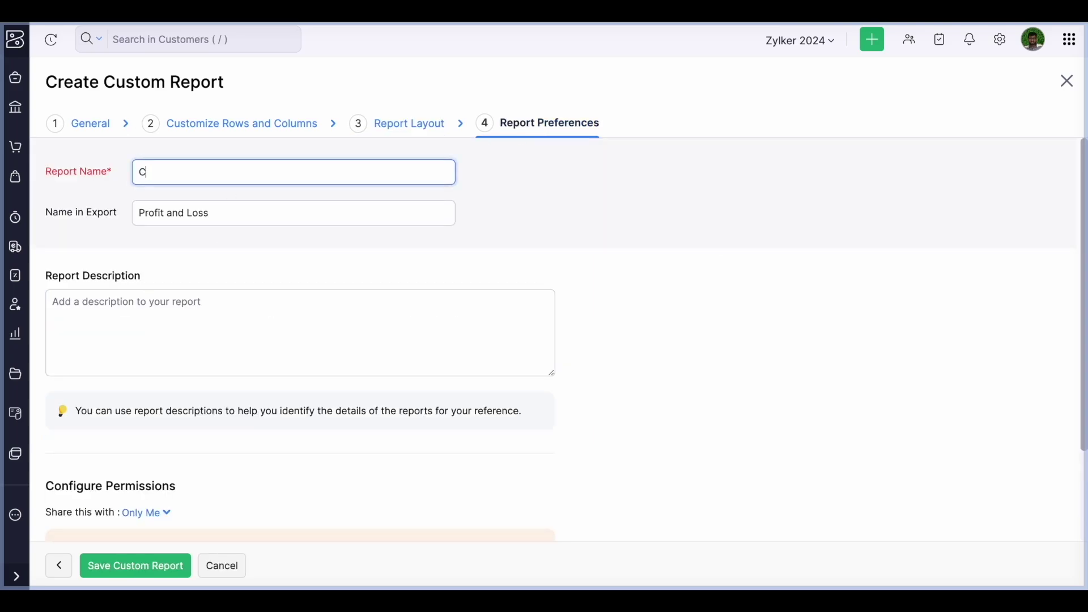
text(ustom report)
scroll(189, 324, down, 2)
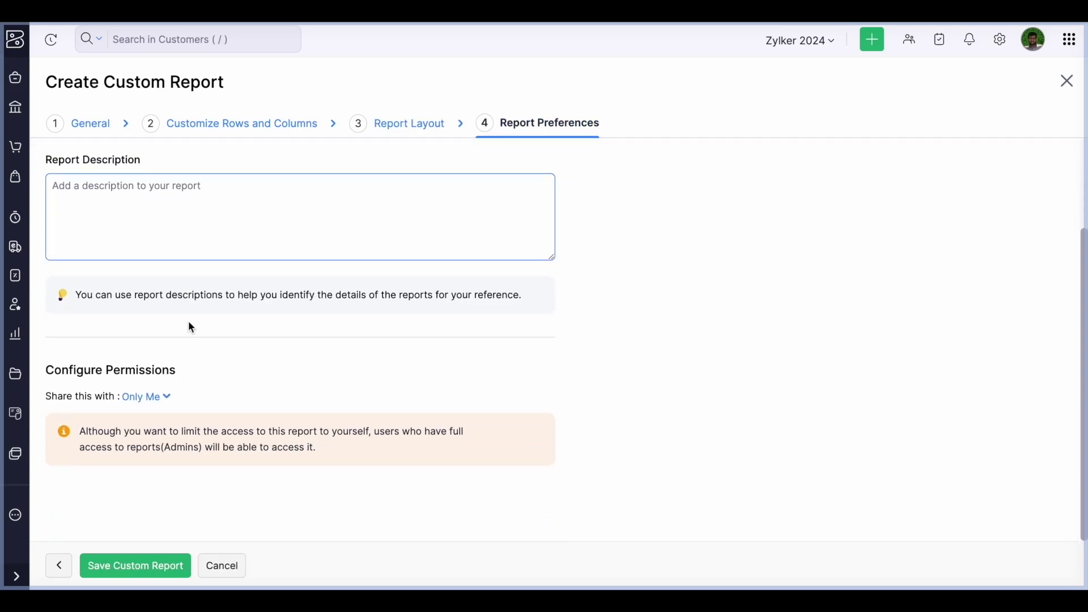
click(134, 572)
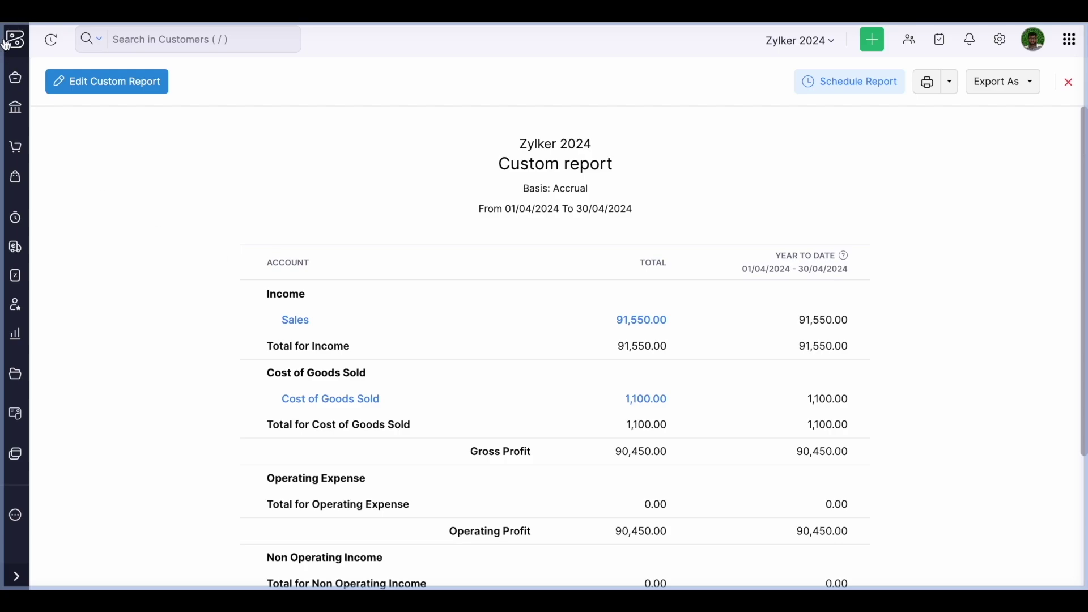
Step: Leave the saved custom report and return to the home dashboard
click(14, 77)
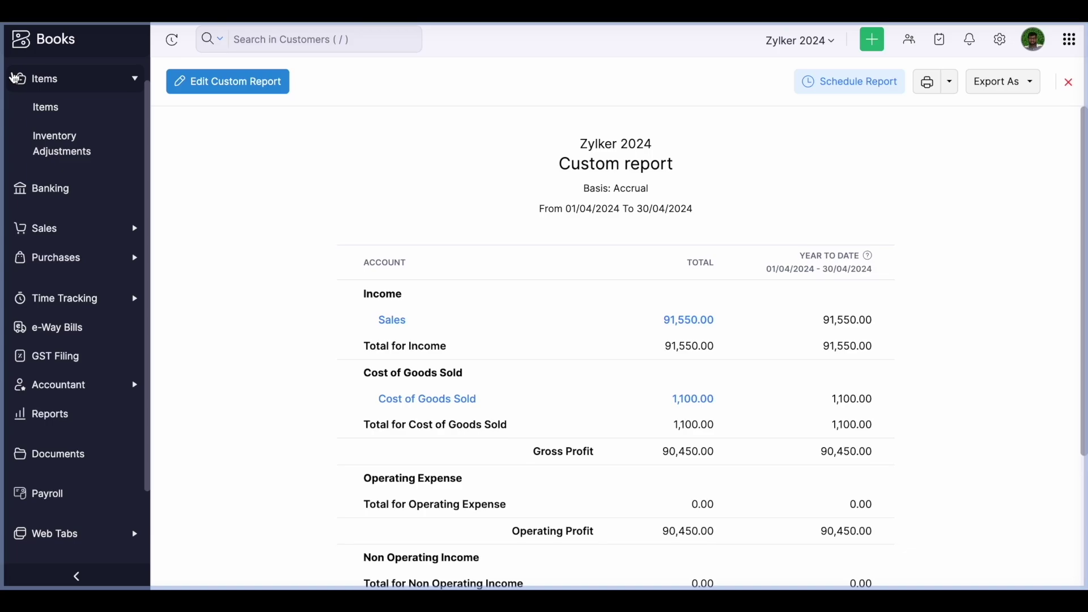
scroll(66, 90, up, 1)
click(66, 85)
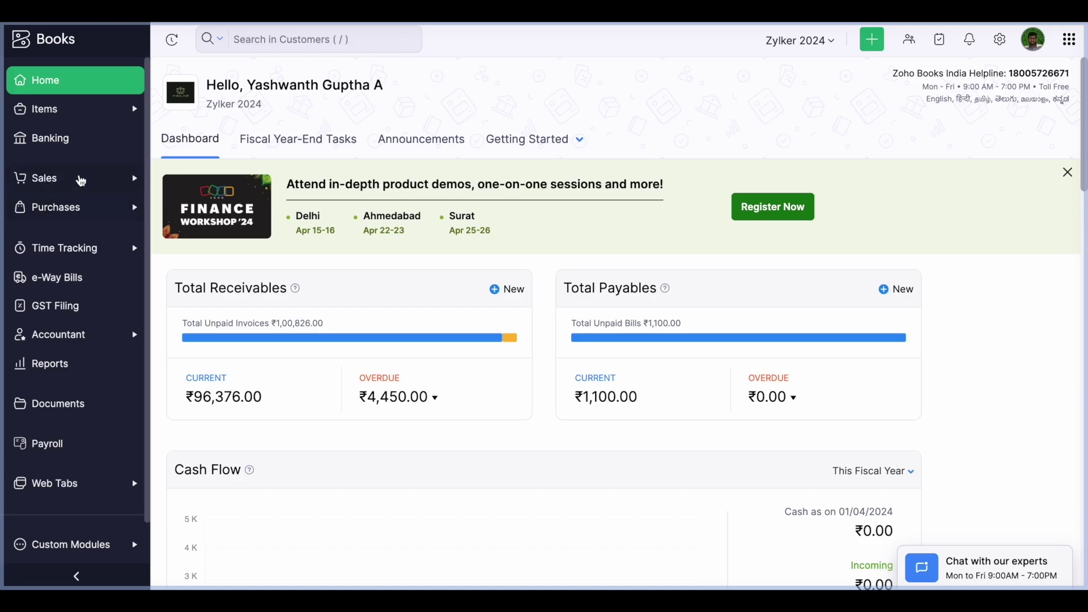
Step: Convert the sales order dated 16/04/2024 into a purchase order, copying the item descriptions from the sales order
click(82, 181)
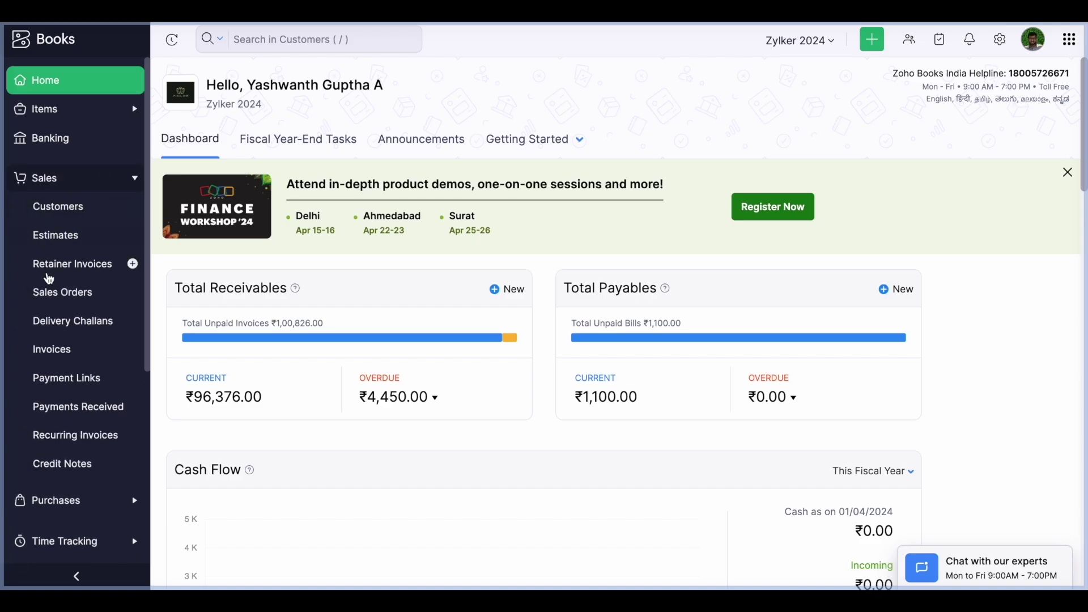
click(93, 291)
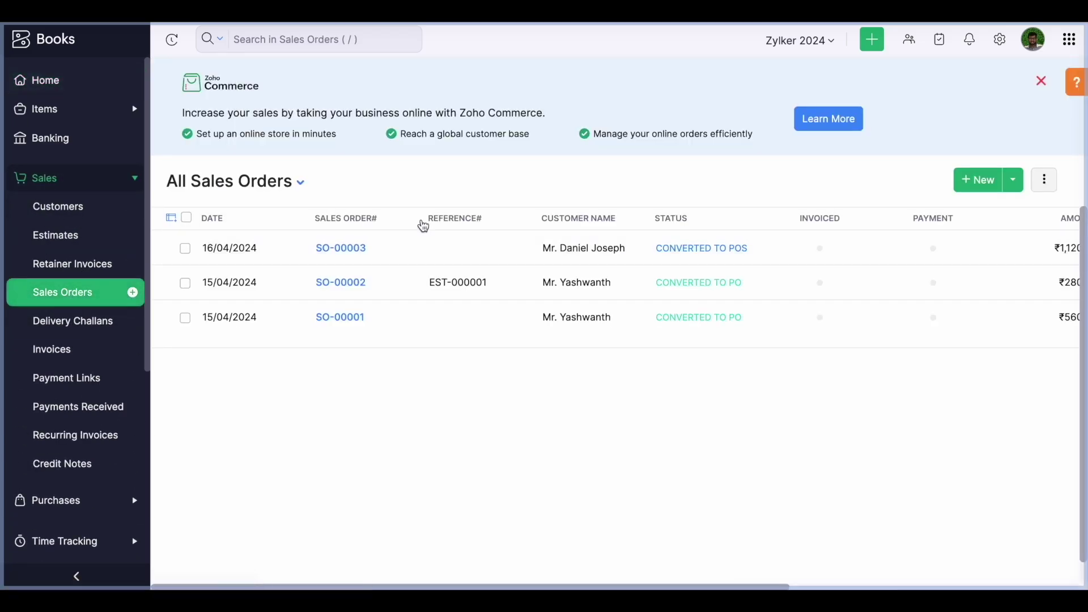
click(310, 250)
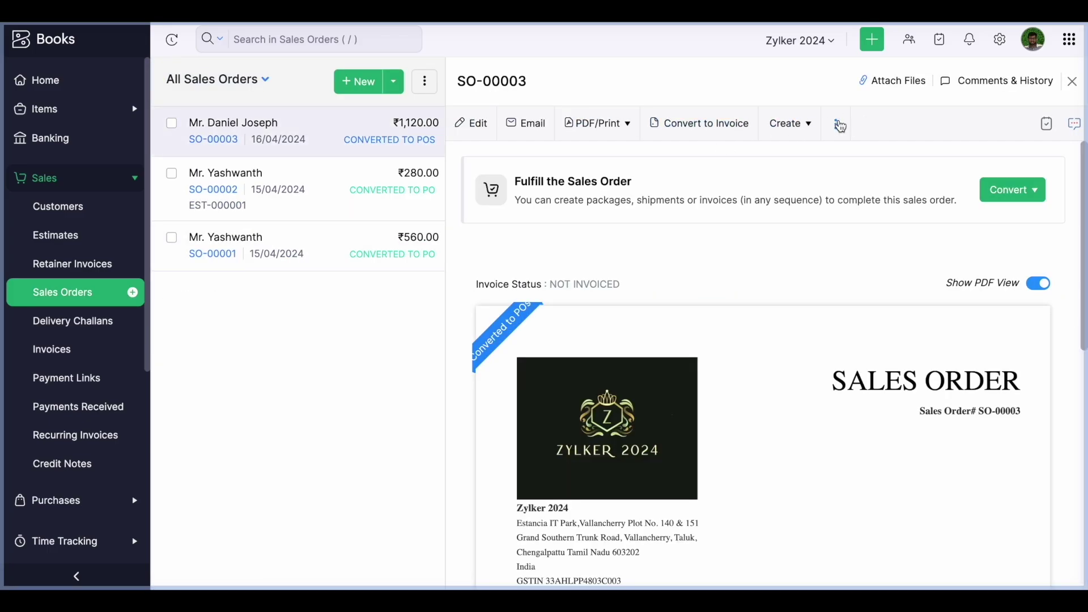
click(836, 123)
click(794, 246)
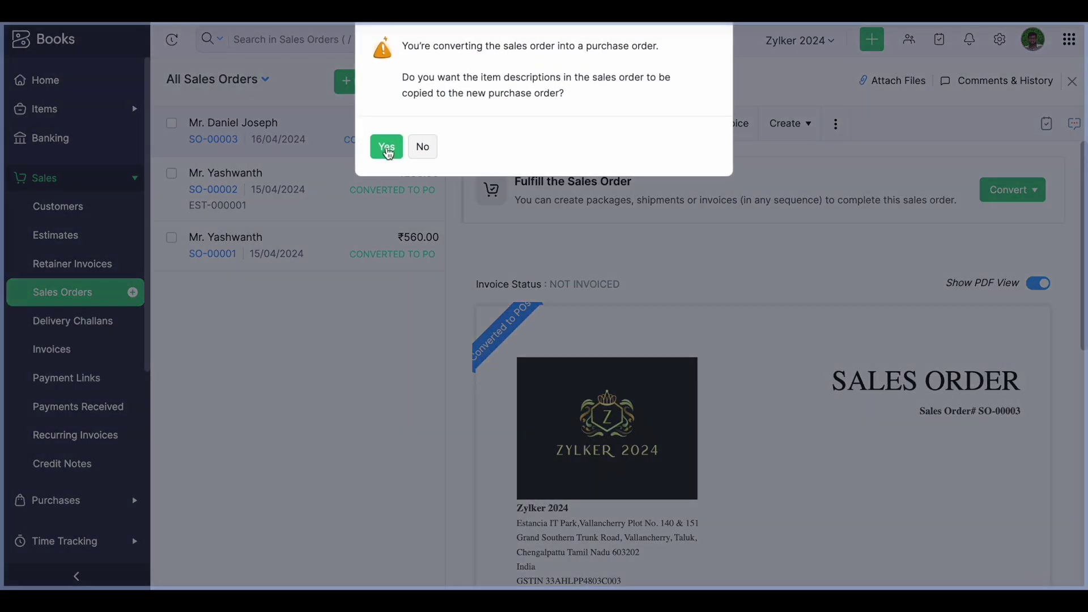
click(389, 150)
Step: Select the vendor for the new purchase order, save it as a draft and mark it as issued
click(369, 143)
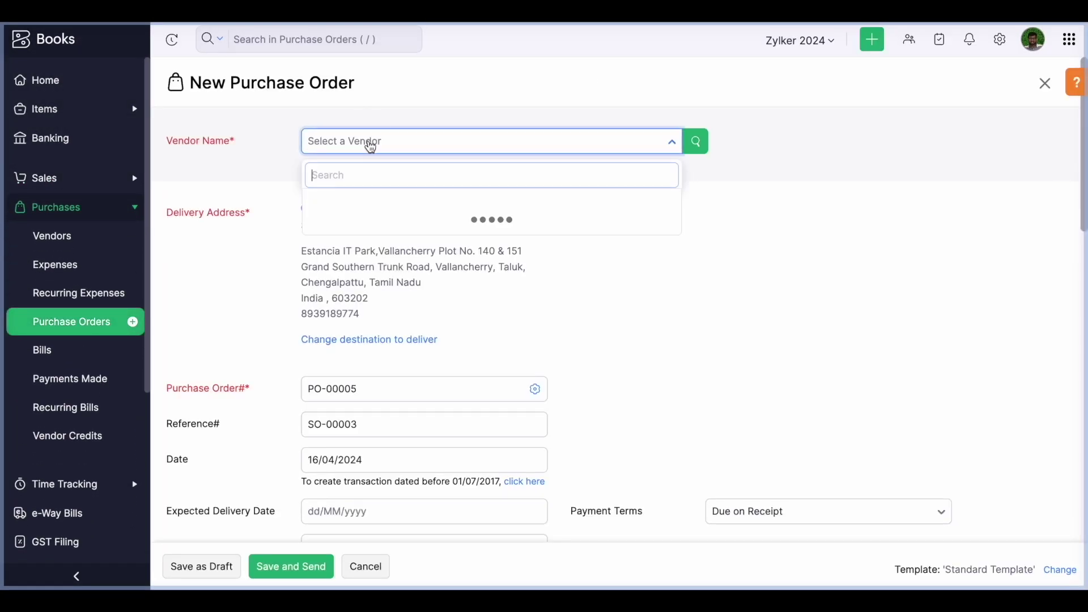
click(391, 344)
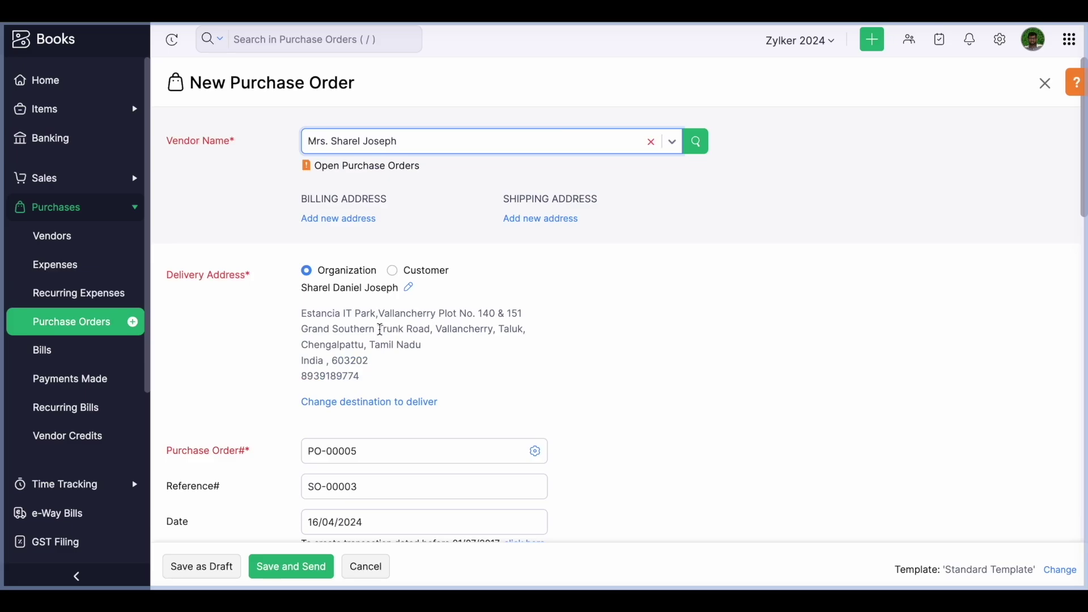
scroll(512, 299, down, 1)
scroll(511, 299, down, 12)
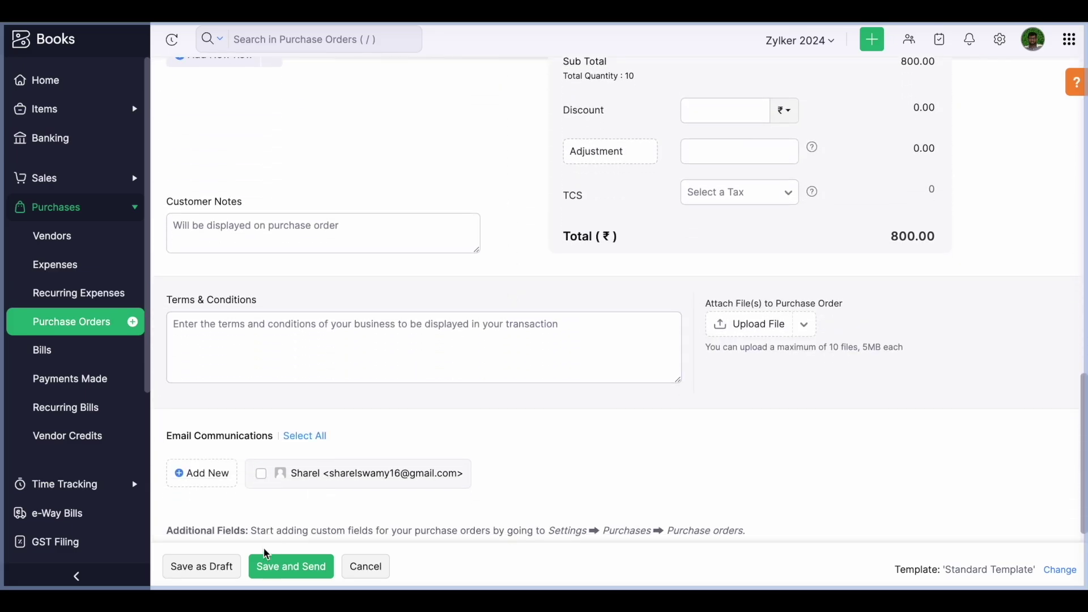
click(219, 566)
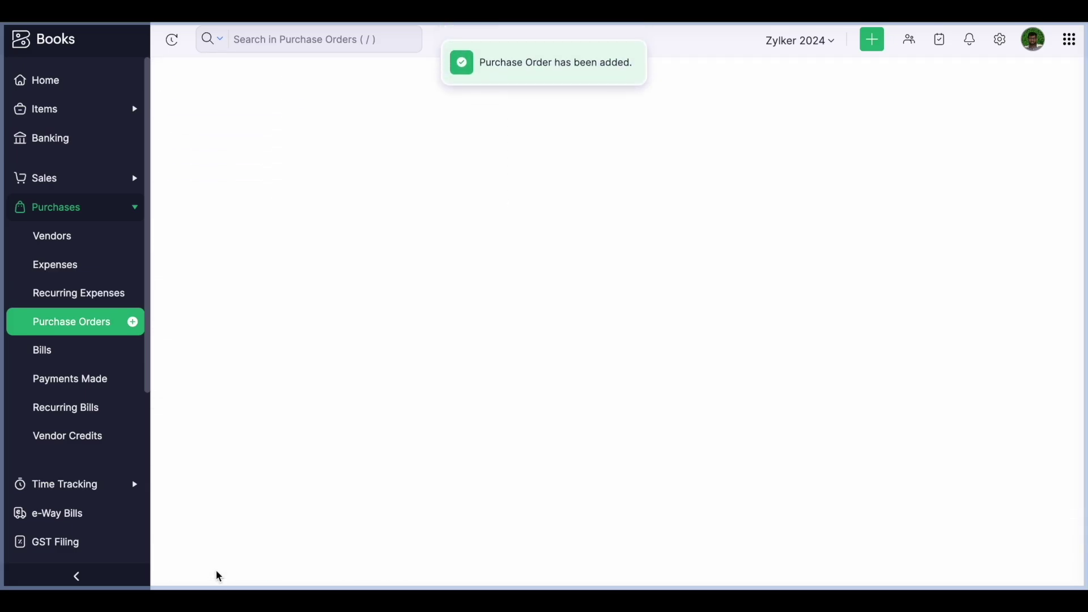
click(1036, 199)
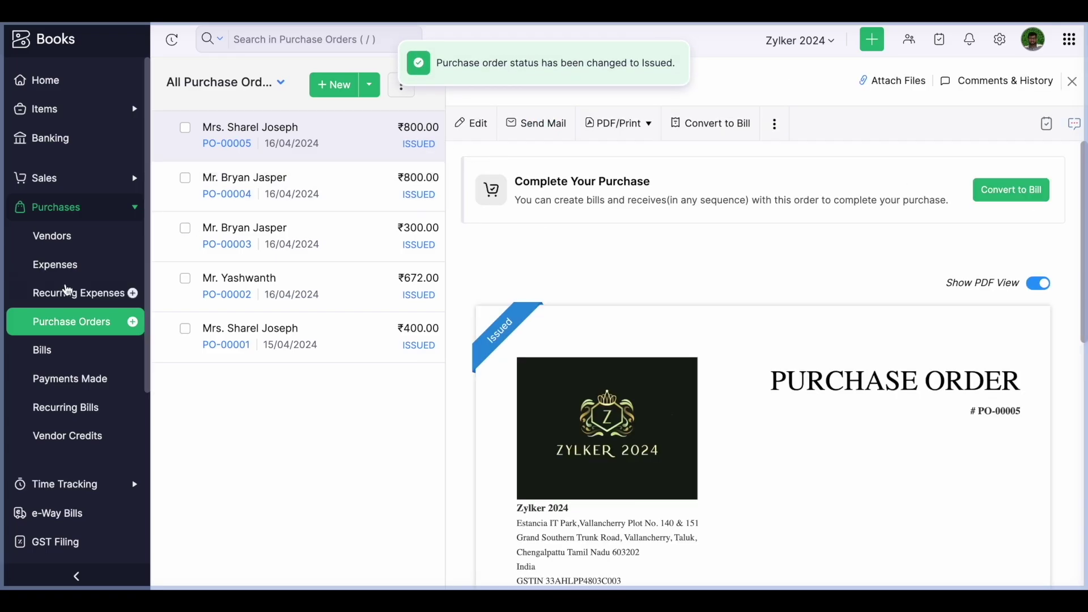
Step: Reopen the sales order dated 16/04/2024 and examine the associated purchase orders in its related lists
click(79, 187)
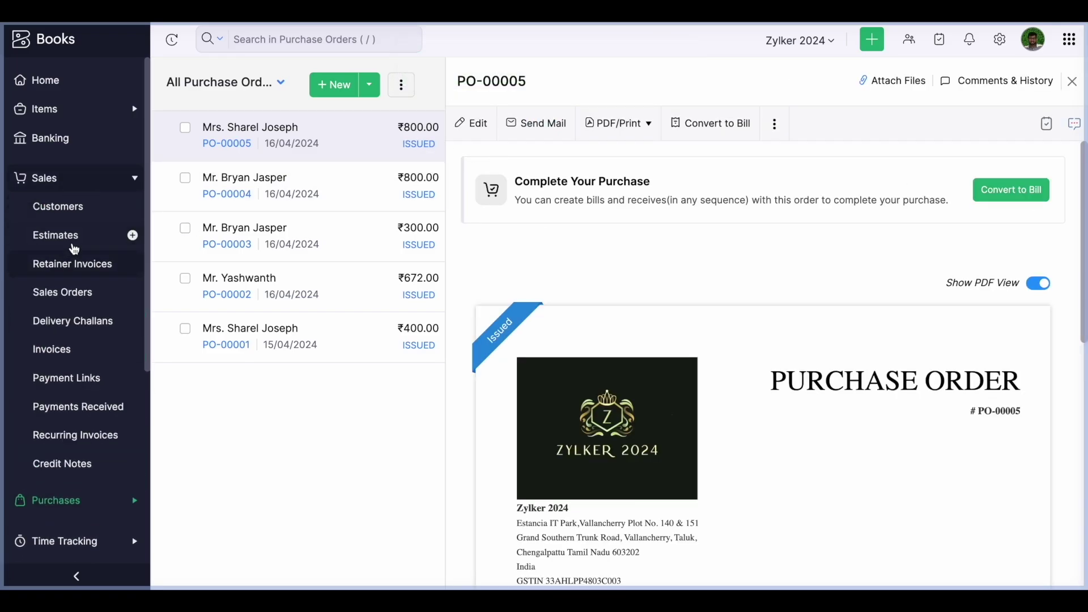
click(80, 301)
click(538, 251)
scroll(668, 253, down, 10)
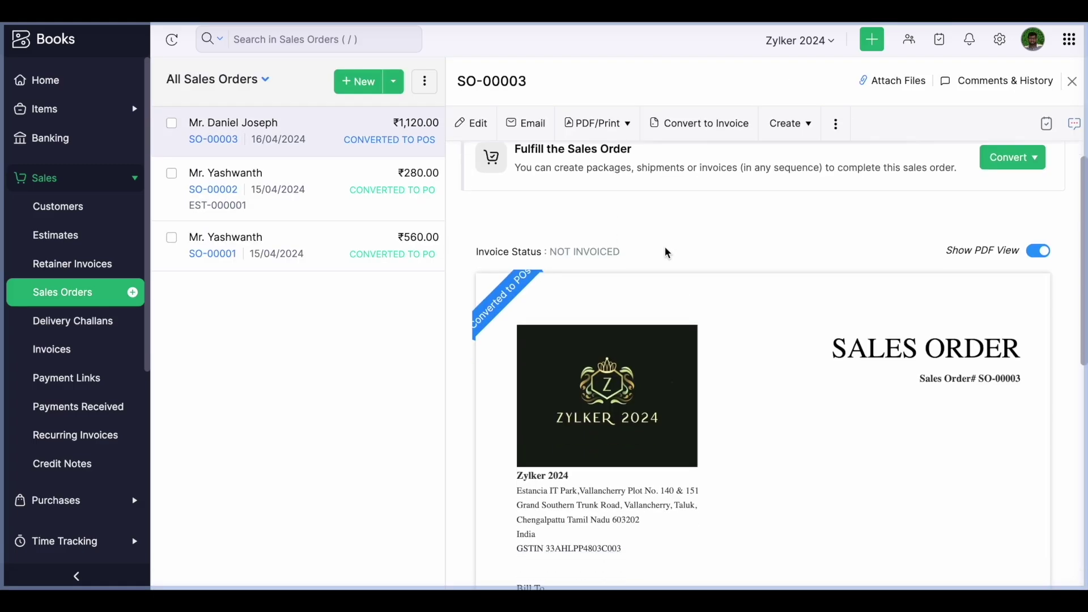
click(543, 536)
scroll(624, 477, down, 2)
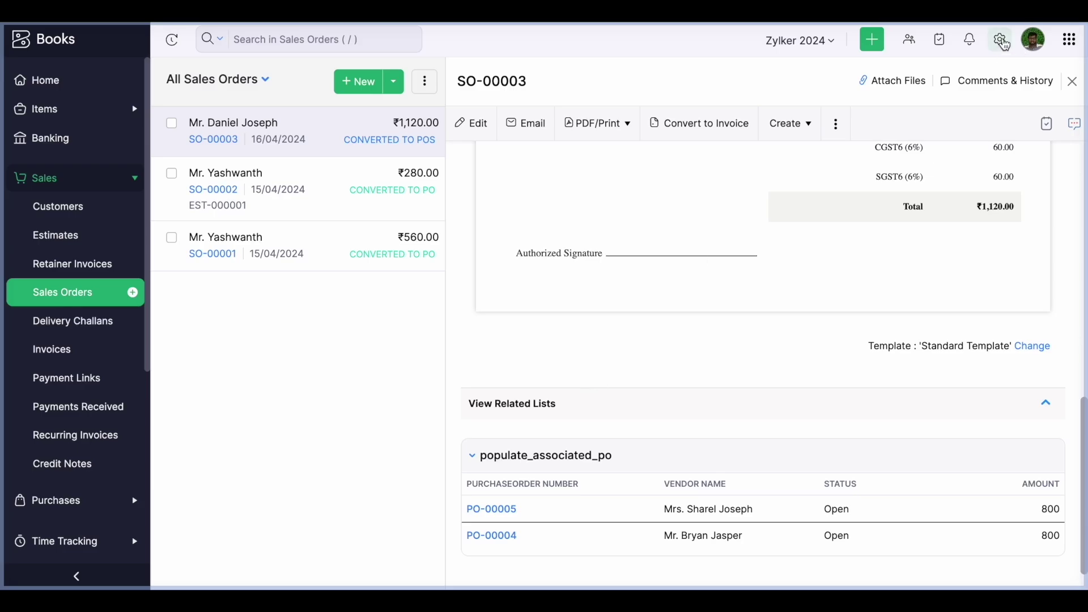
Step: Review the Deluge script of the populate_associated_po related list in the Sales Orders settings and save the related list
click(1001, 41)
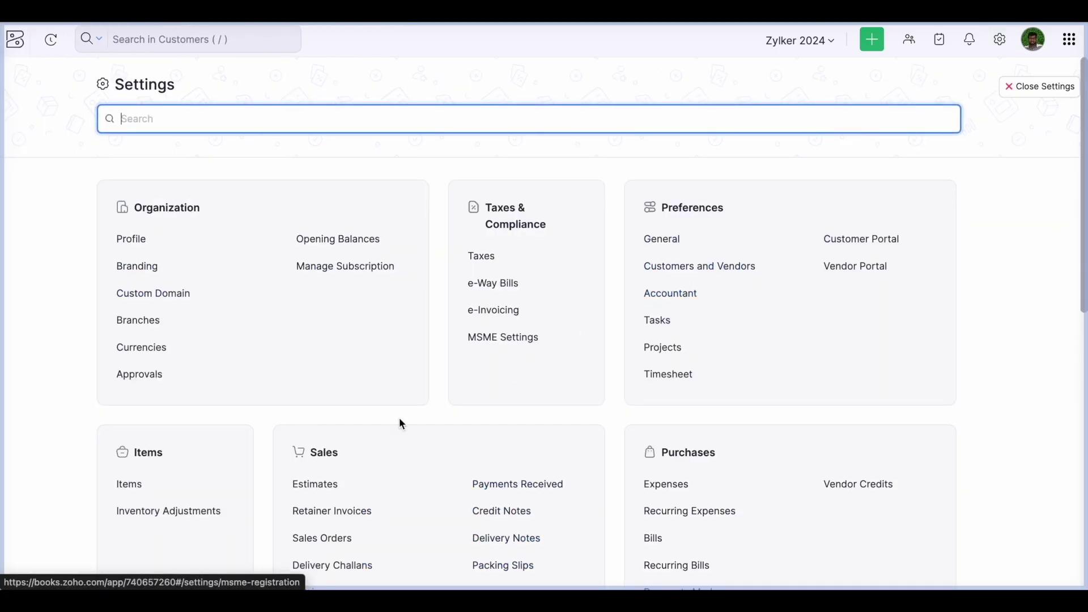
click(323, 539)
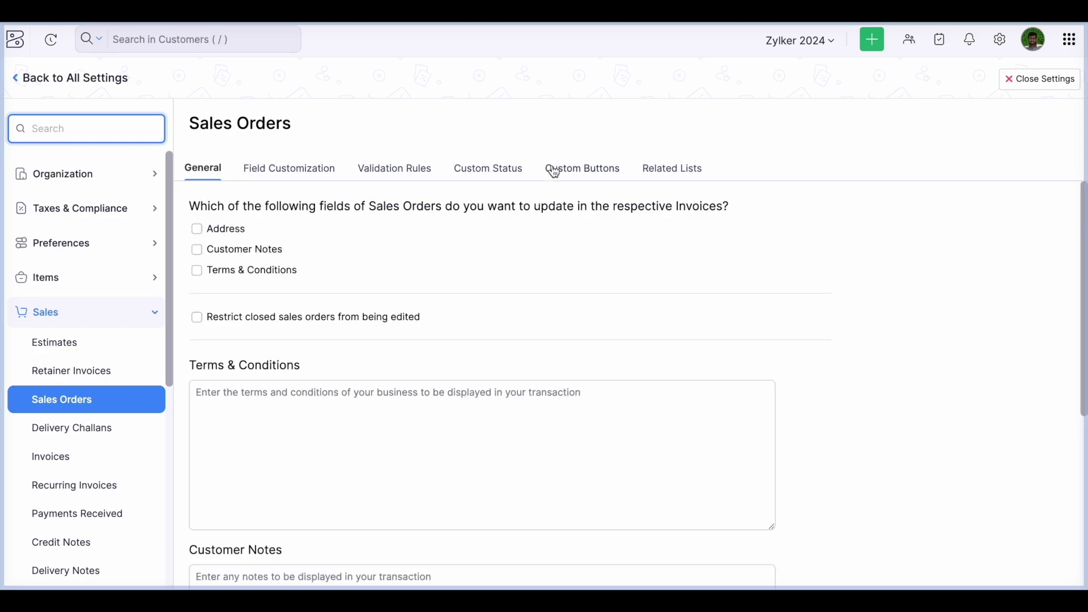
click(687, 175)
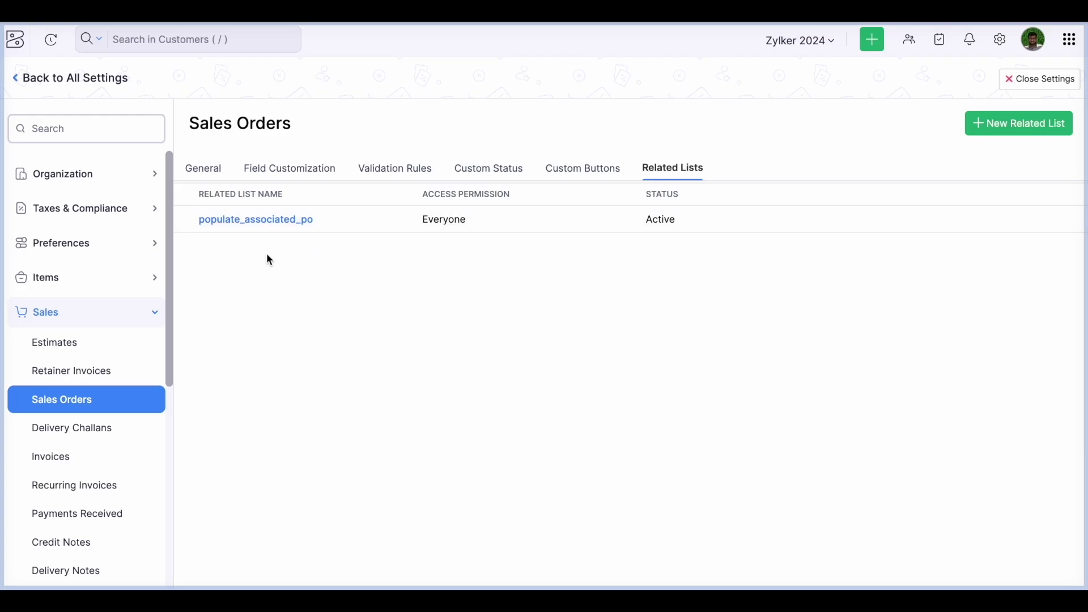
click(276, 222)
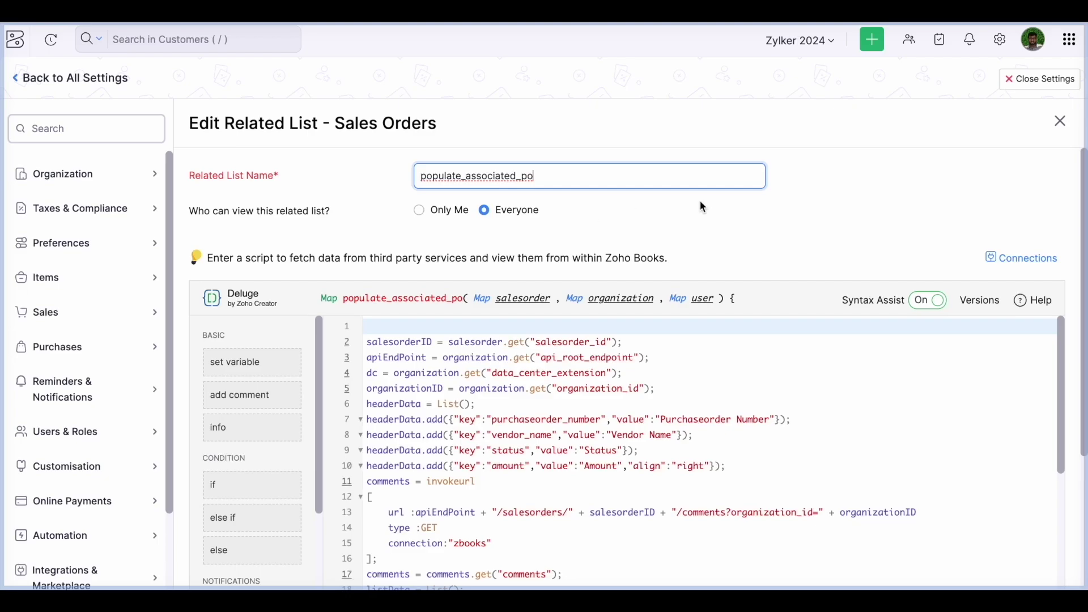
scroll(700, 203, down, 1)
scroll(700, 202, up, 1)
scroll(475, 223, down, 3)
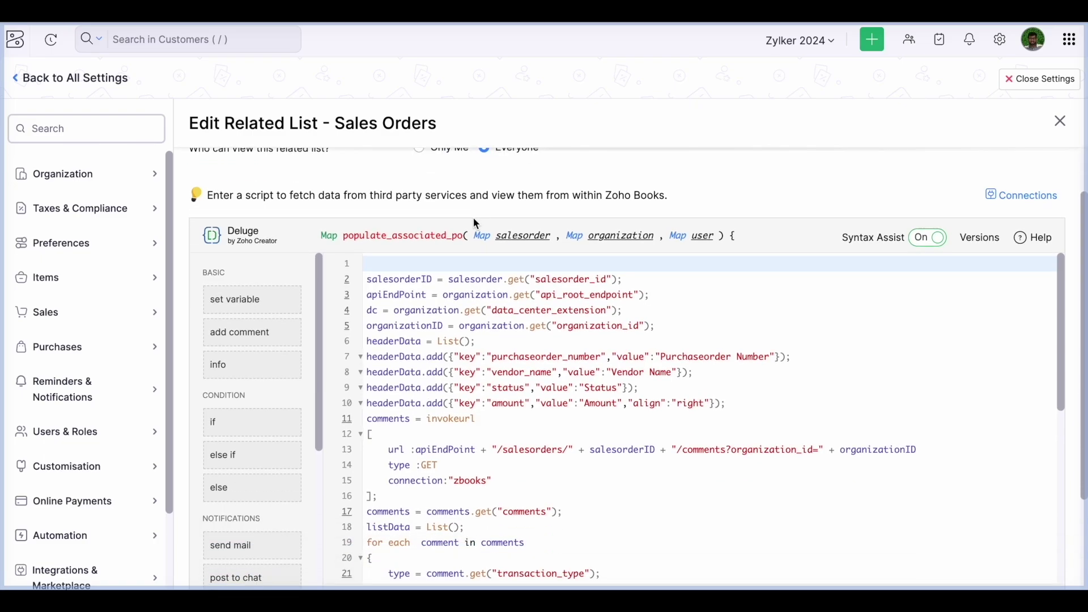
scroll(498, 330, down, 10)
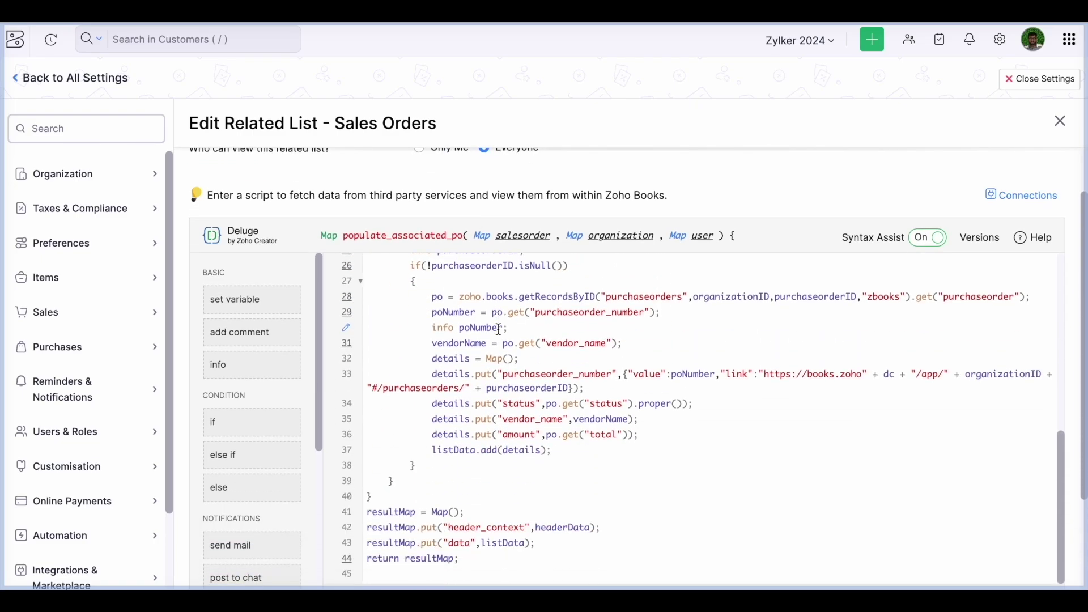
click(204, 530)
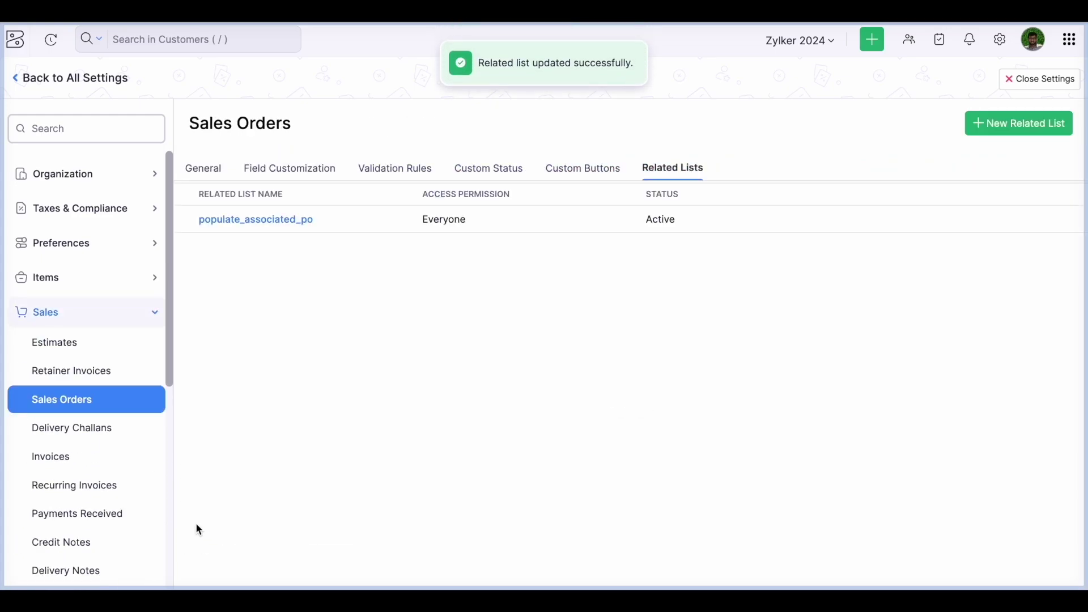
Step: Close the settings, open the accepted estimate dated 15/04/2024 and examine its populate_associated_quote related list
click(1059, 81)
click(67, 245)
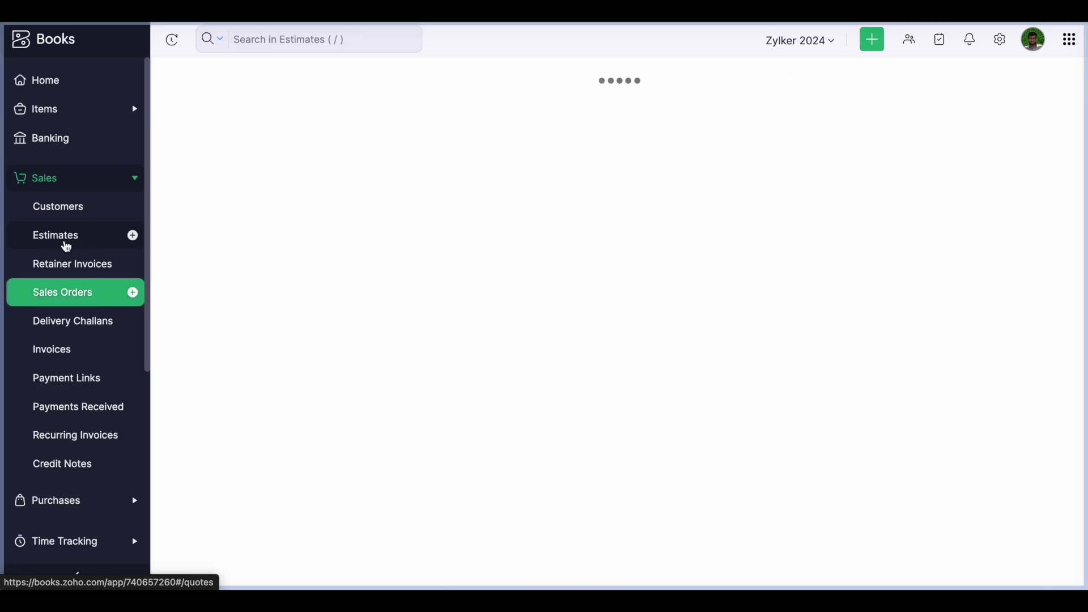
click(443, 154)
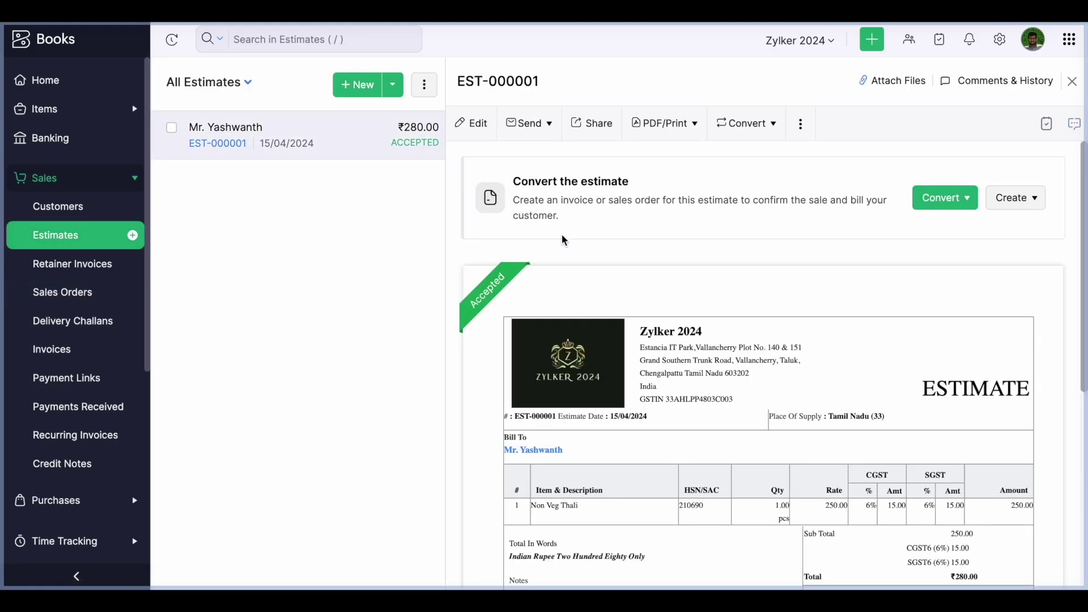
scroll(564, 240, down, 5)
click(543, 536)
scroll(627, 464, down, 3)
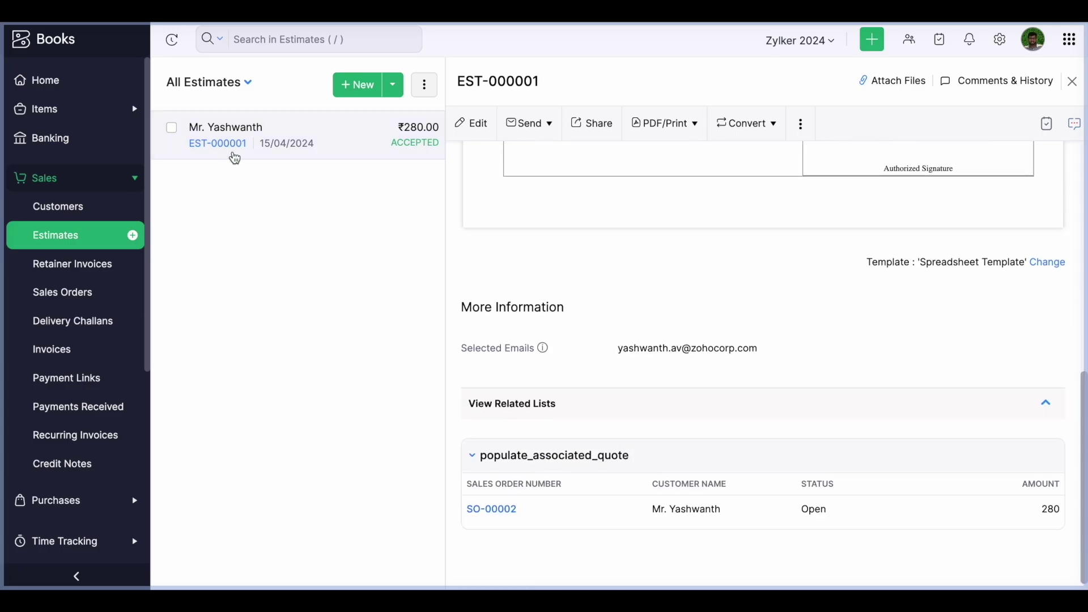
Step: Review the Deluge script of the Item Catalogue custom button in the Customers and Vendors settings and save the button
click(115, 265)
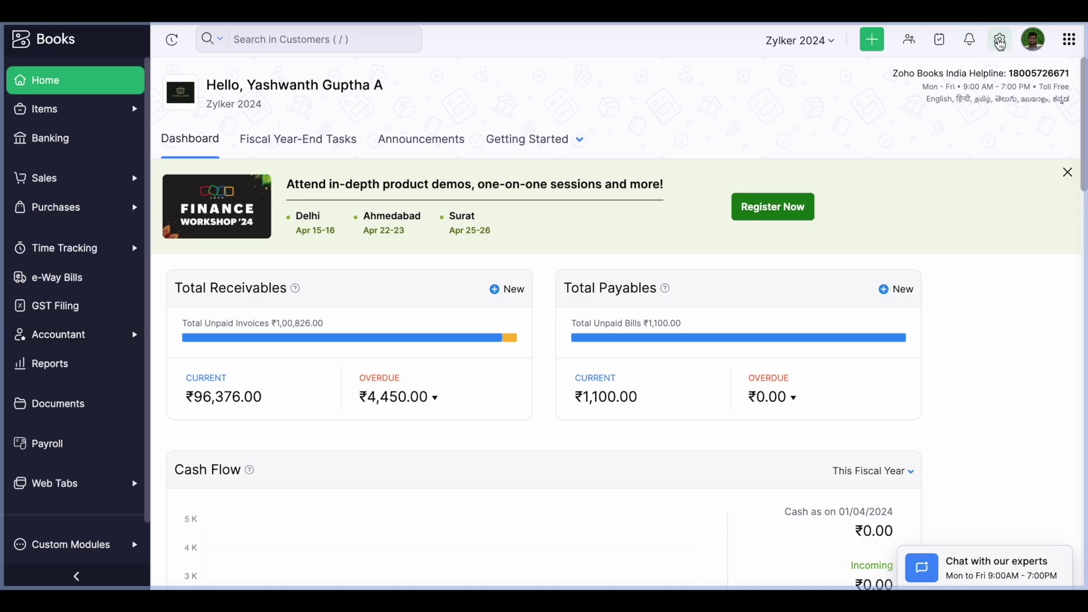
click(1000, 43)
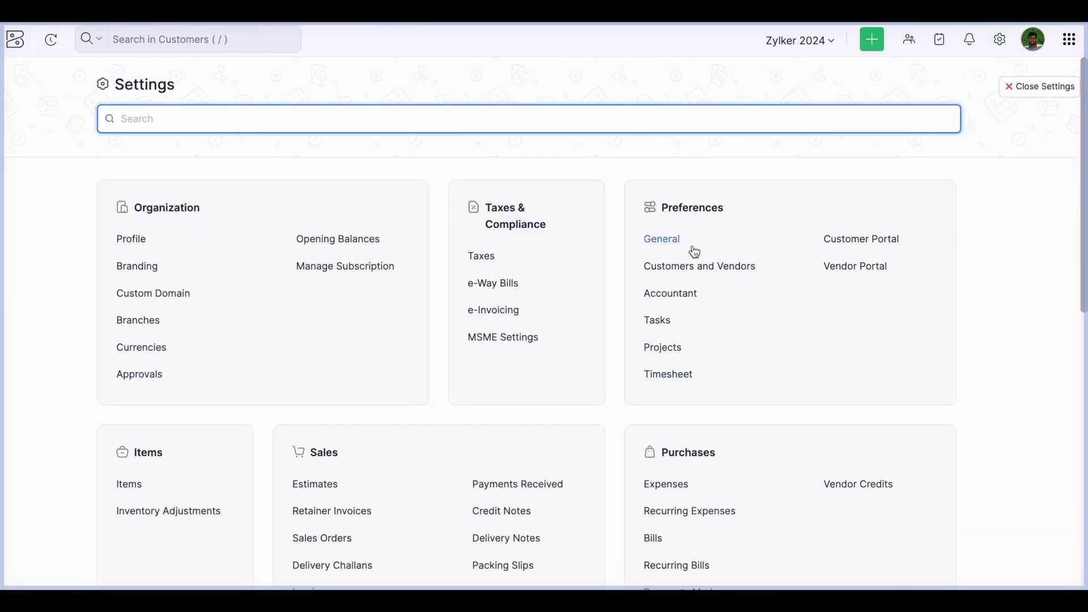
click(686, 273)
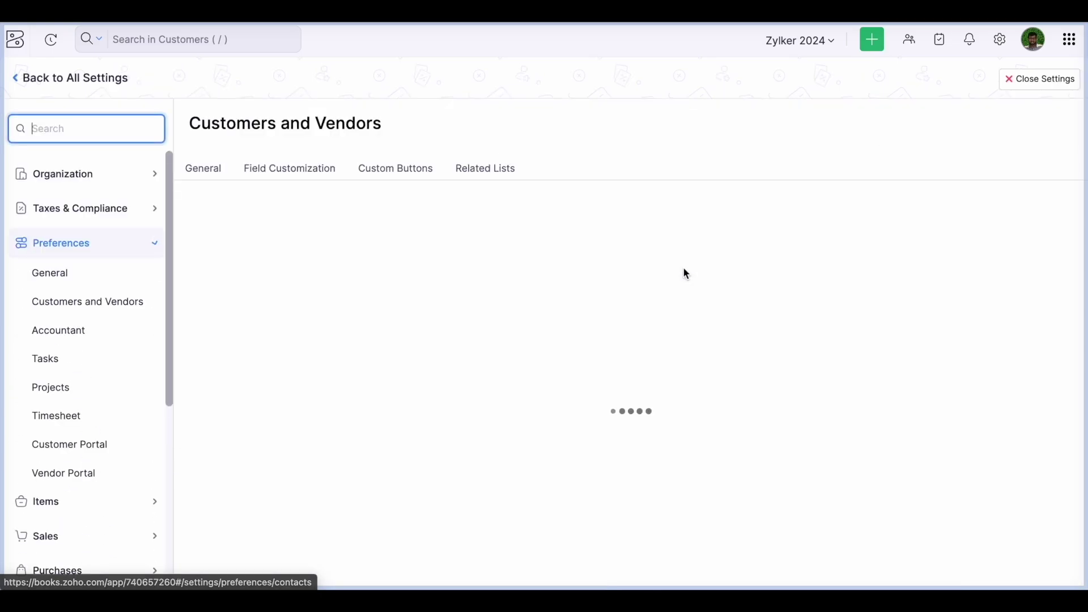
click(405, 171)
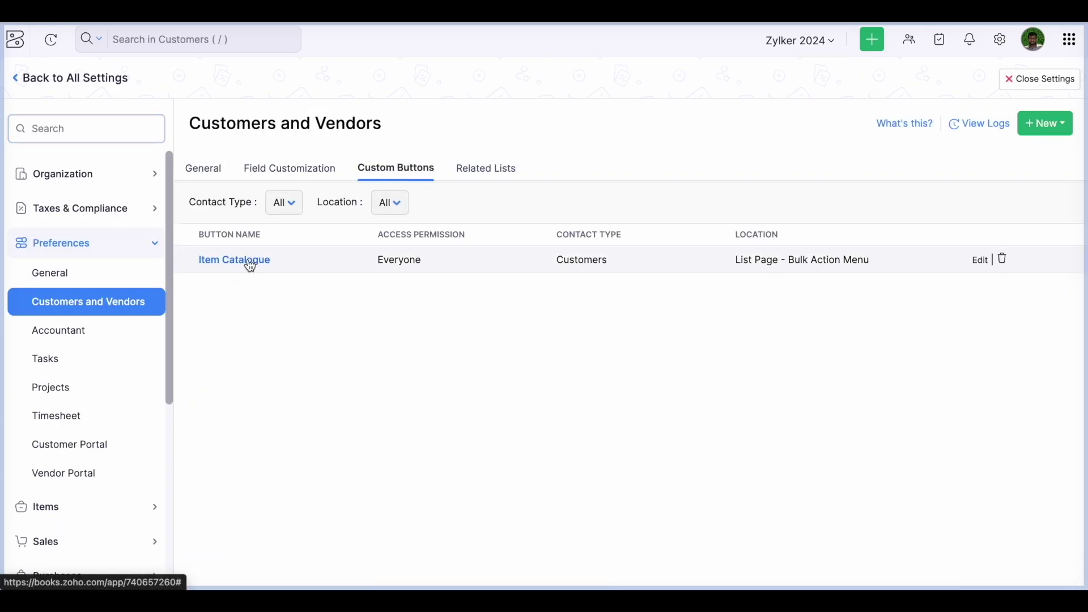
click(248, 260)
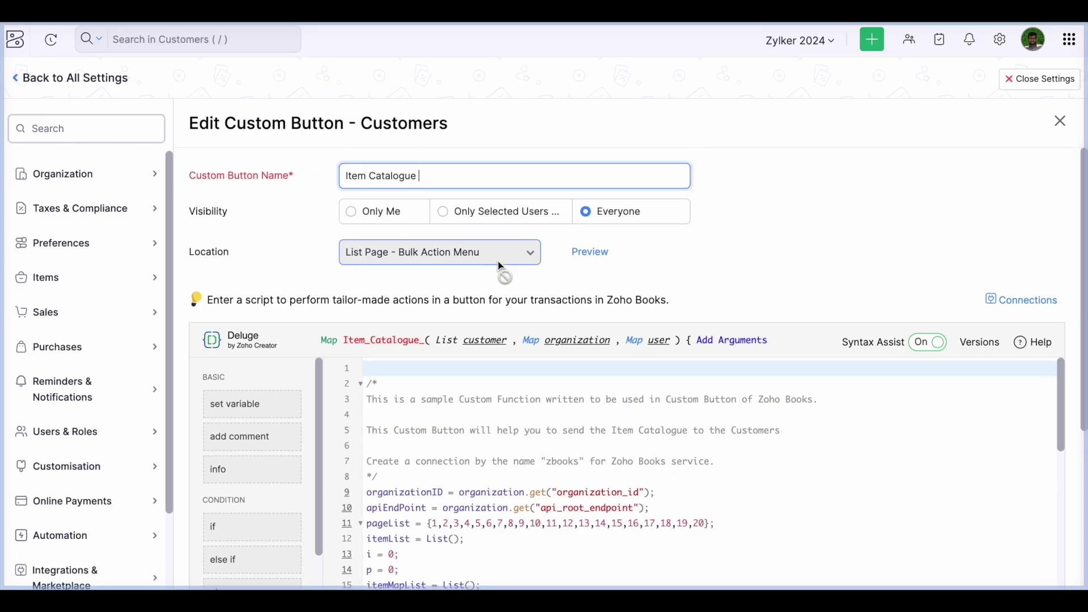
scroll(627, 264, down, 1)
scroll(626, 267, down, 10)
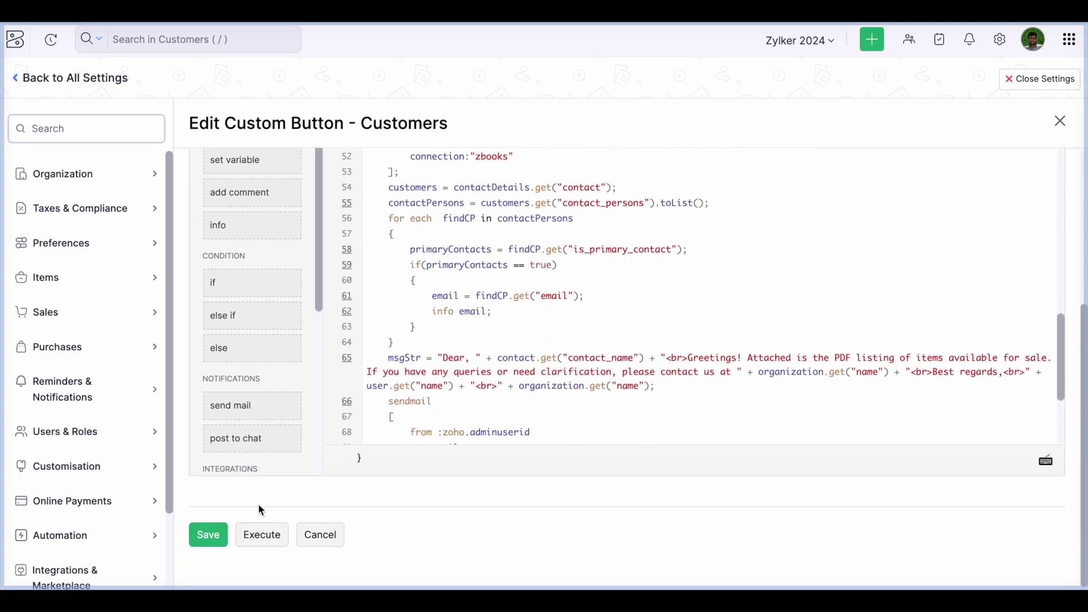
click(205, 544)
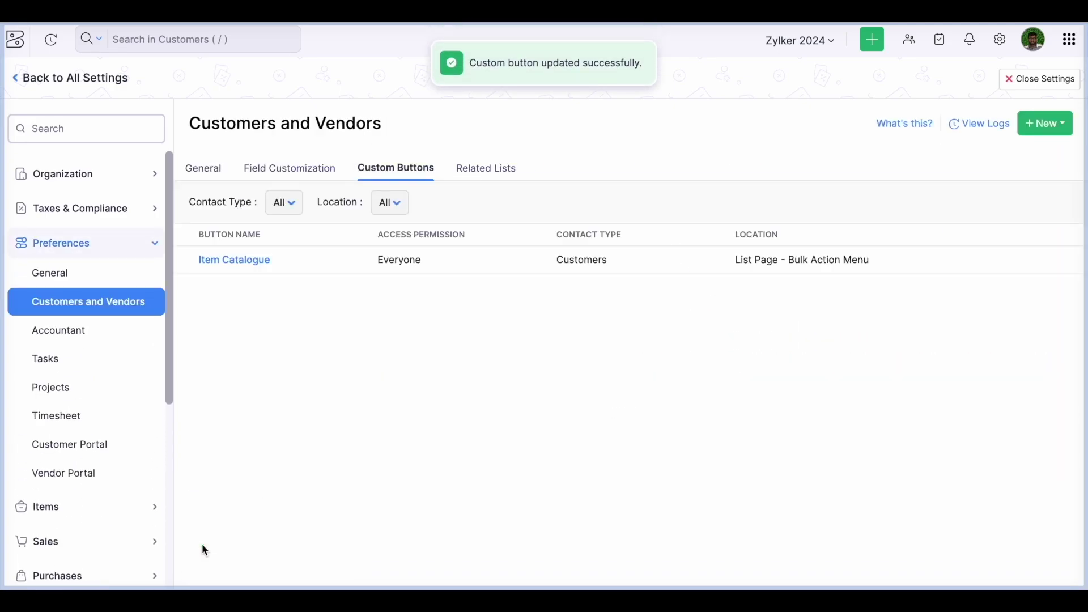
Step: Run the Item Catalogue custom button for the last customer in Active Customers and open the Item Catalogue - Zylker 2024 email in the mail inbox
click(1043, 84)
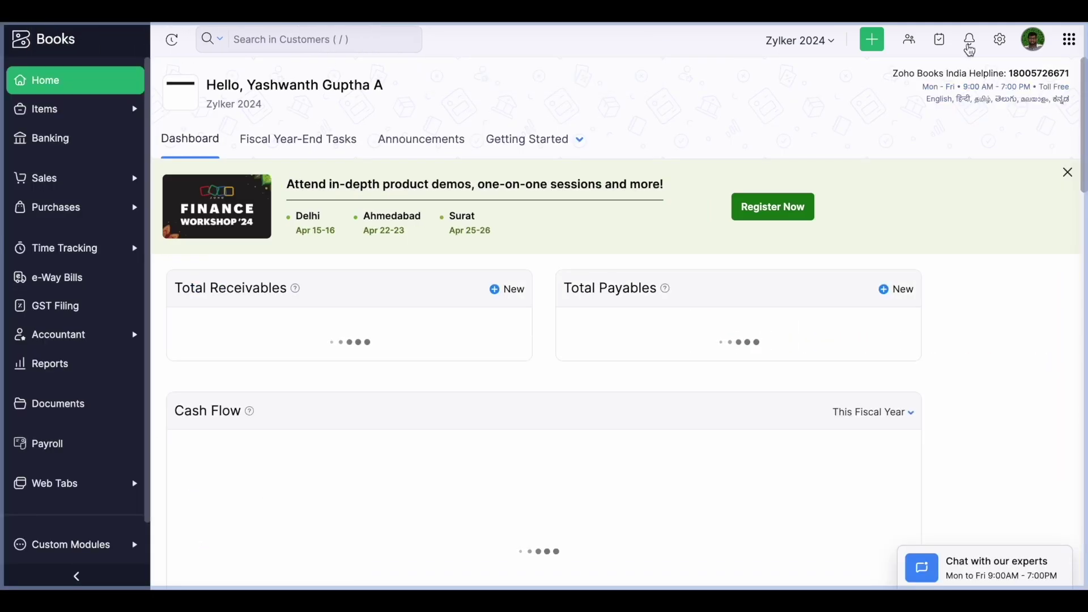
click(75, 179)
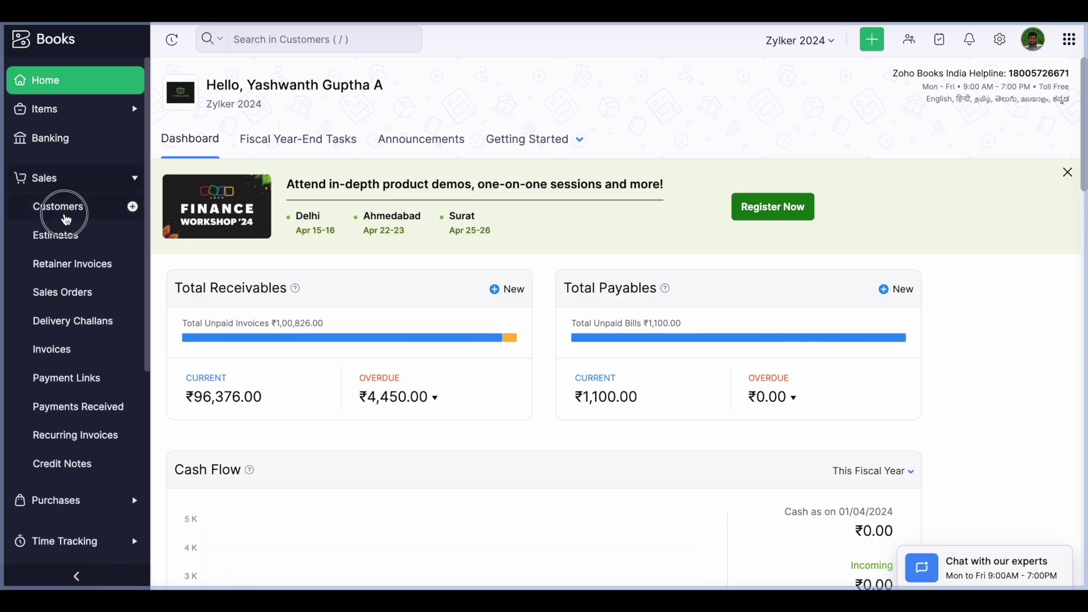
click(66, 211)
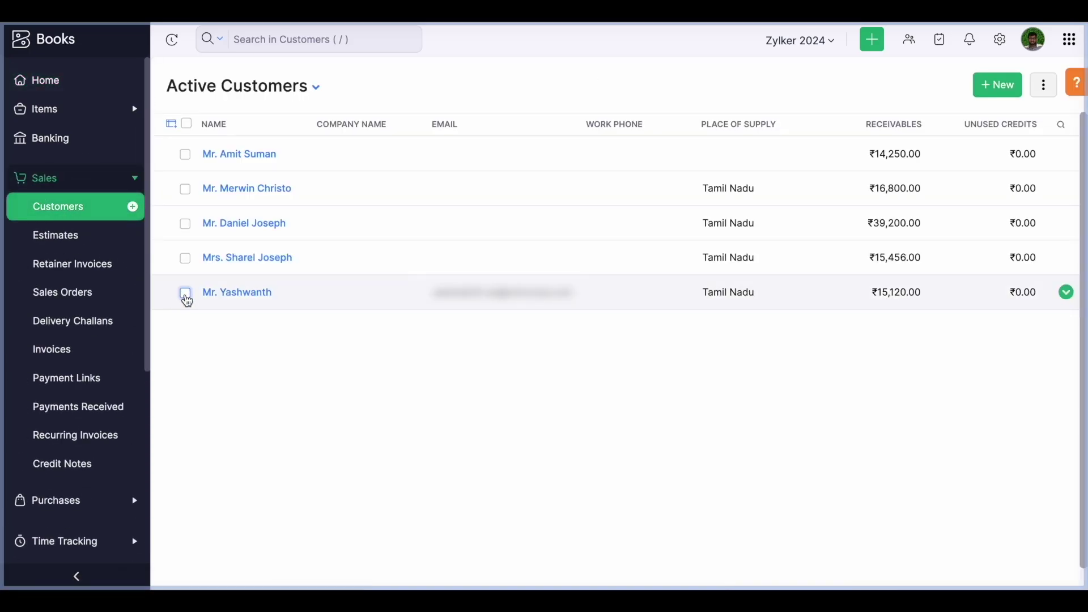
click(185, 294)
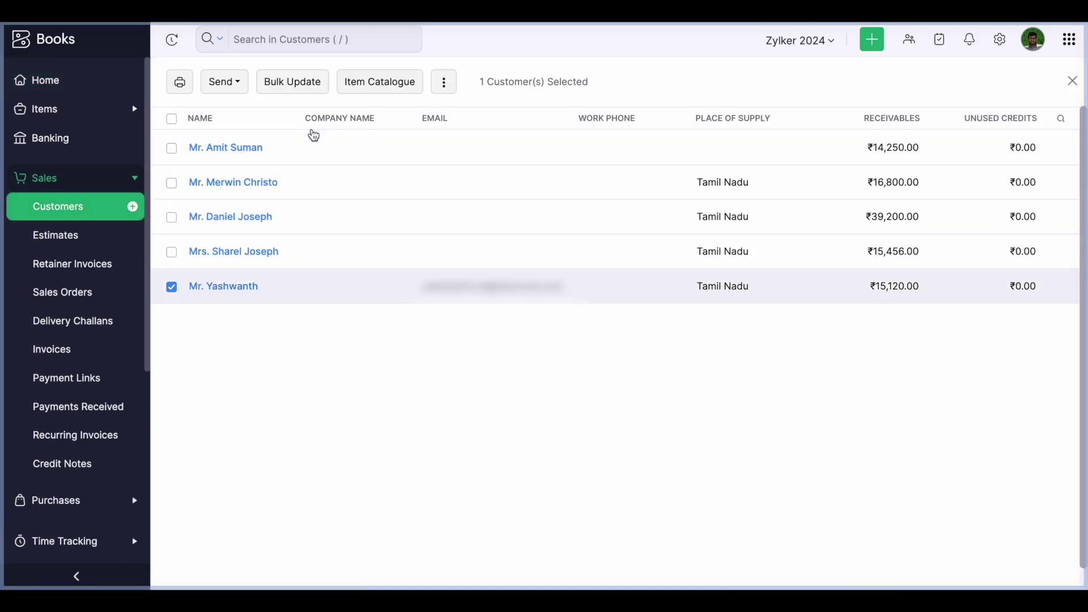
click(388, 88)
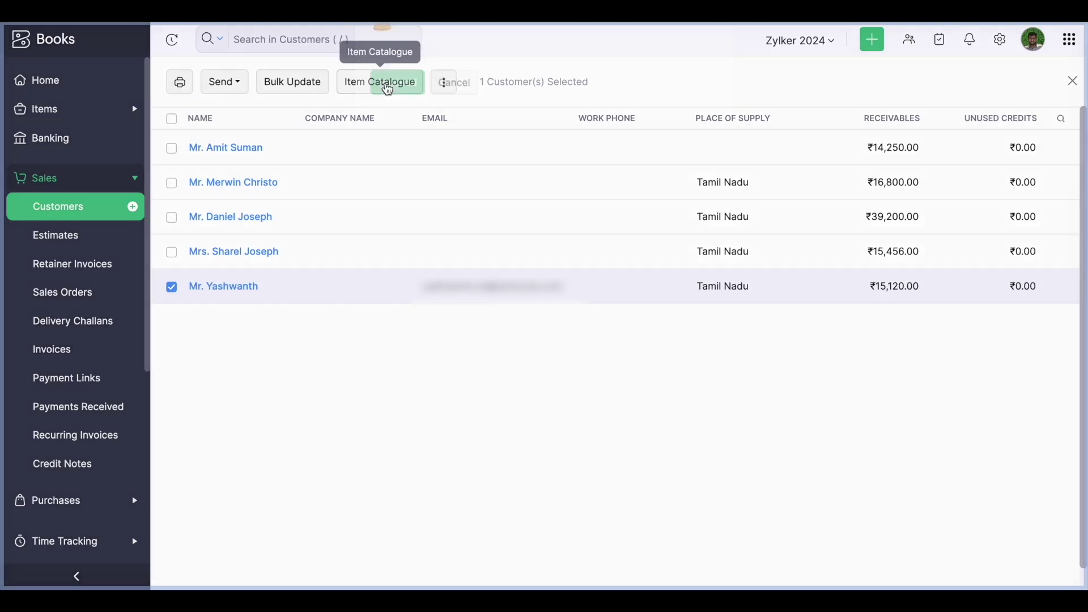
click(400, 112)
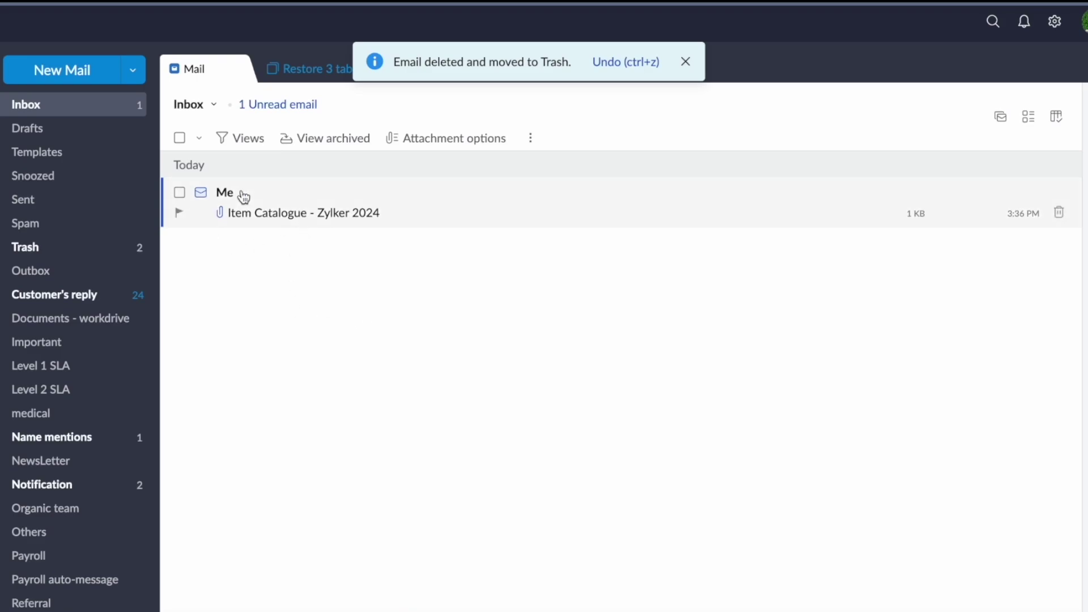
click(374, 192)
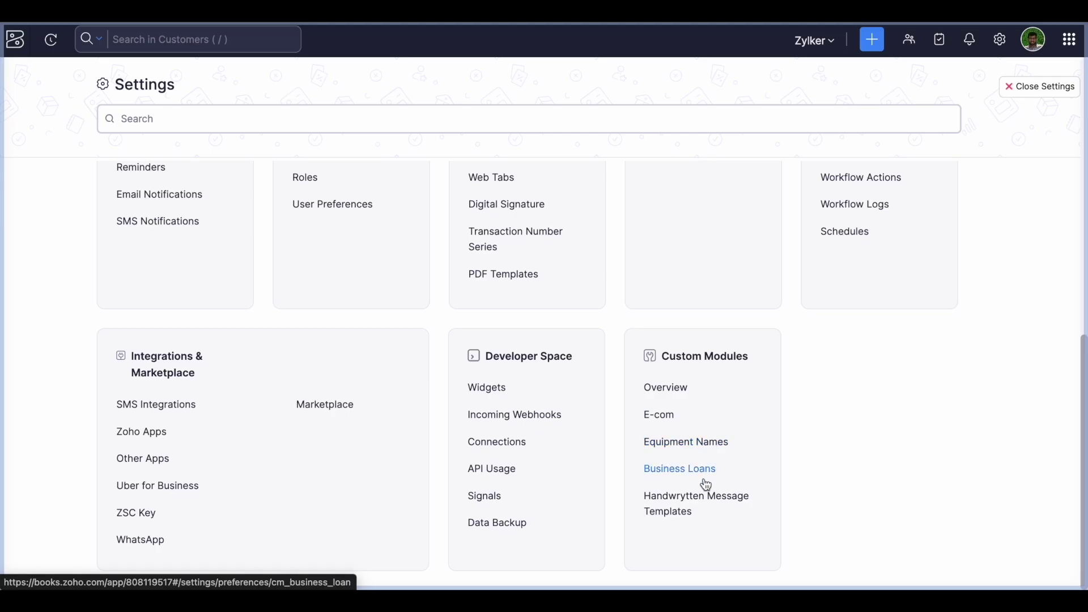
Step: Examine the fields and tables of the Equipment Names and Business Loans custom modules in the Zylker organization's settings
click(700, 445)
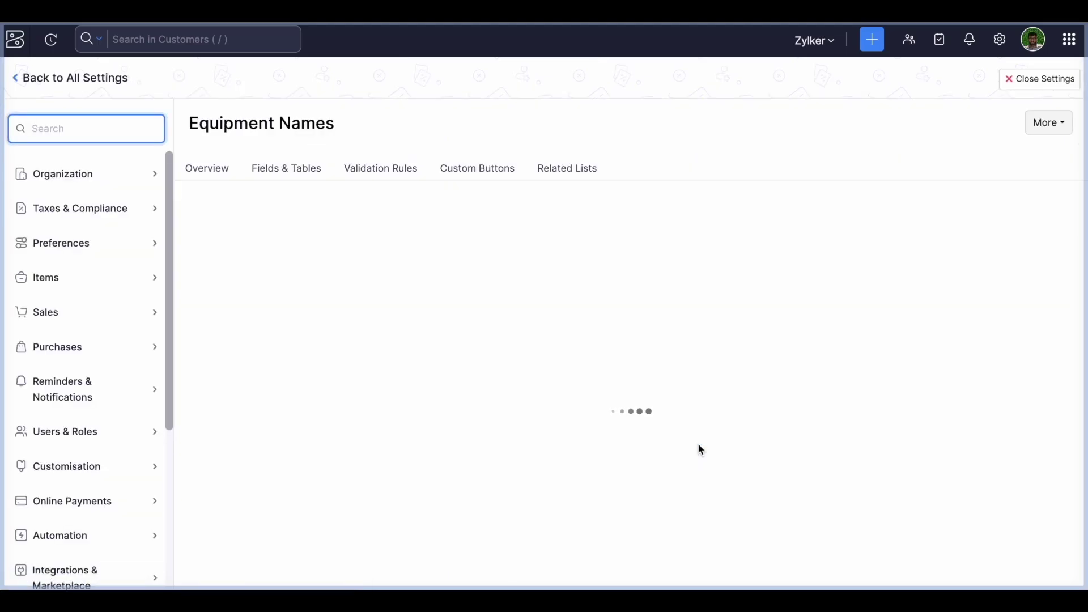
click(297, 169)
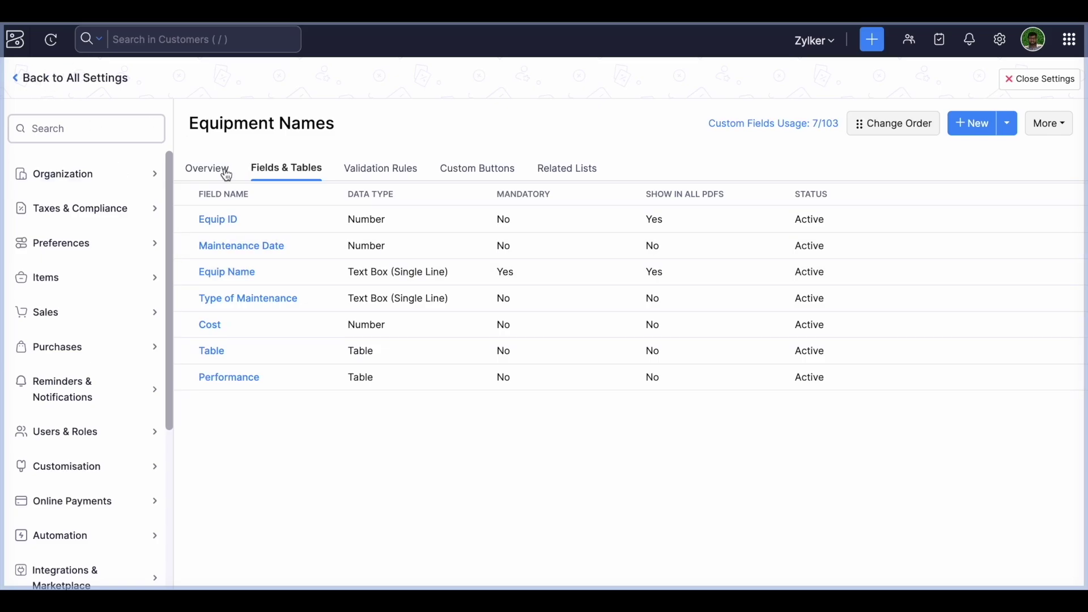
click(41, 79)
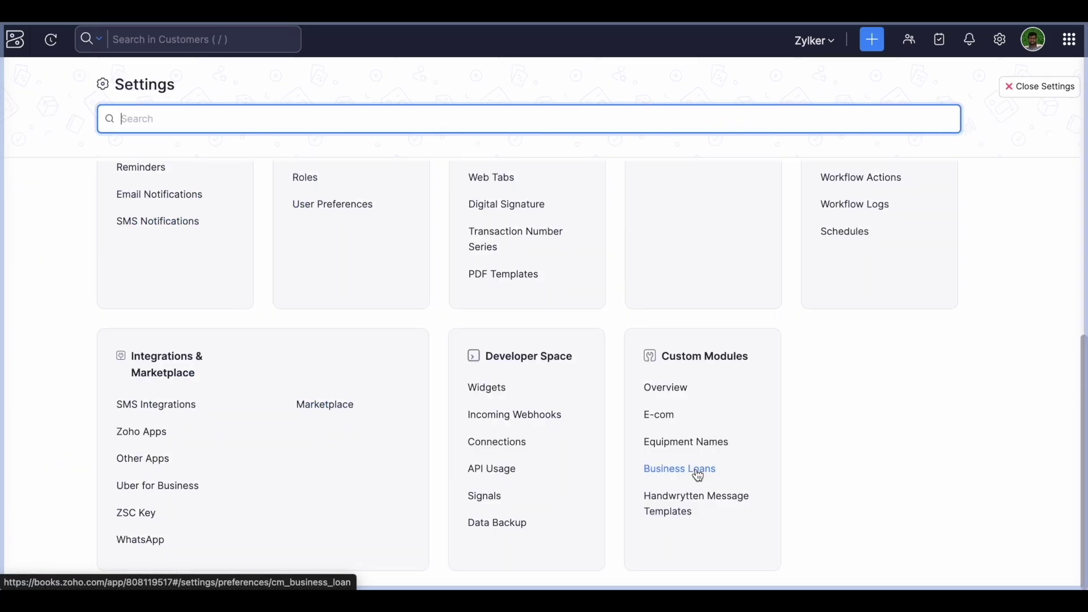
click(697, 473)
click(273, 168)
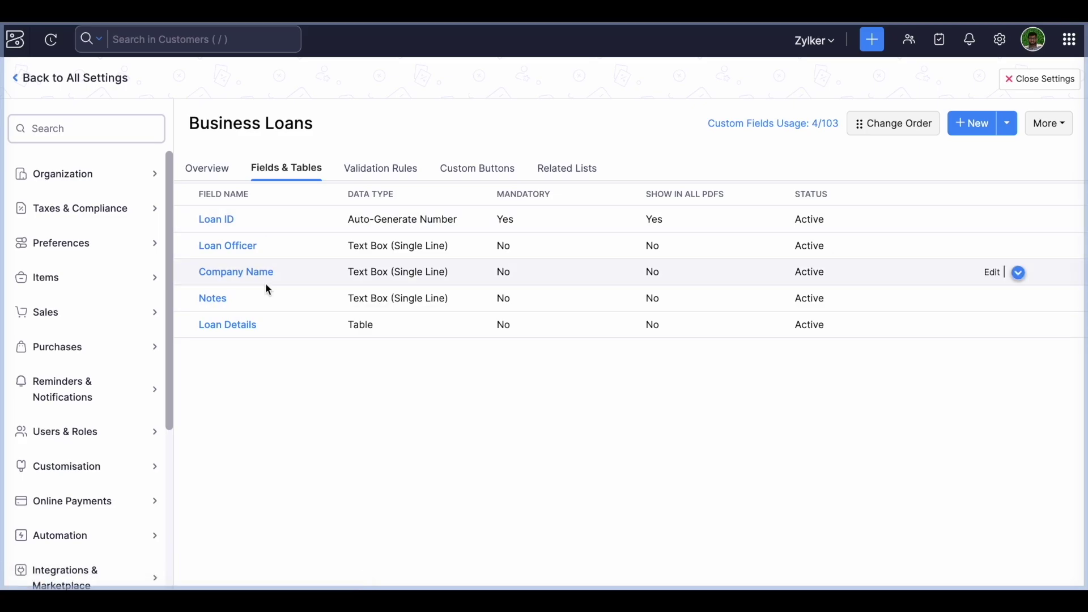
Step: Start a new custom module from the custom modules overview and set its module name to "Transporter details"
click(70, 80)
scroll(619, 329, down, 5)
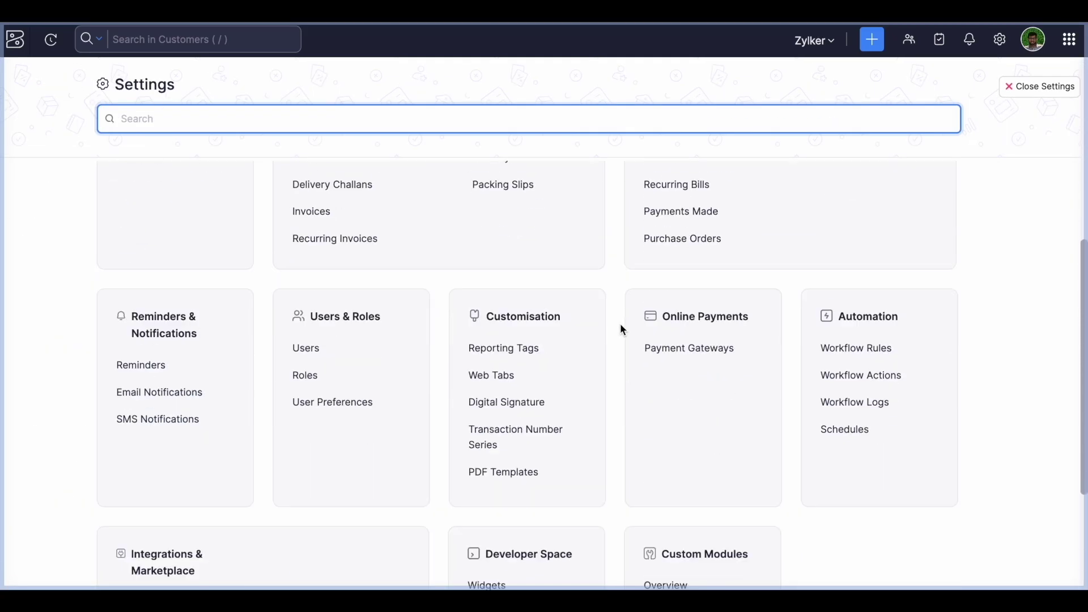
scroll(622, 329, down, 4)
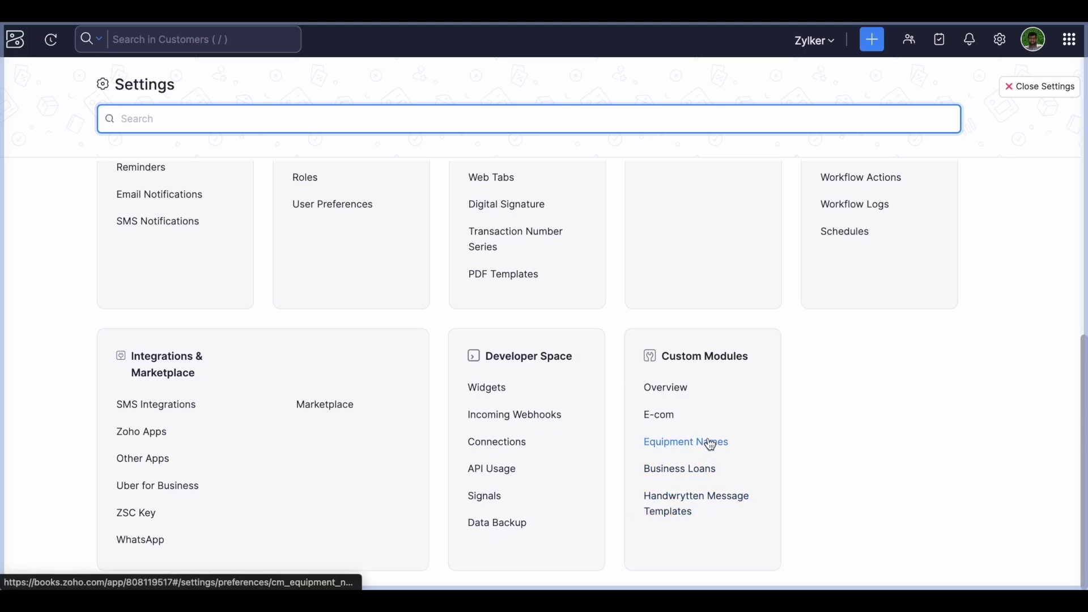
scroll(711, 445, up, 1)
click(663, 449)
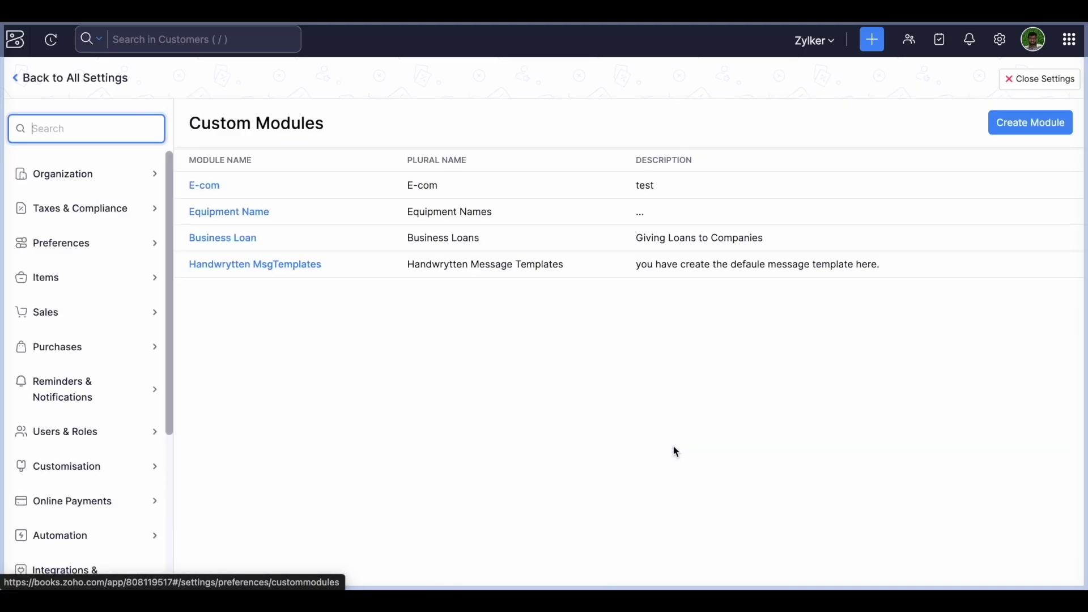
click(1027, 122)
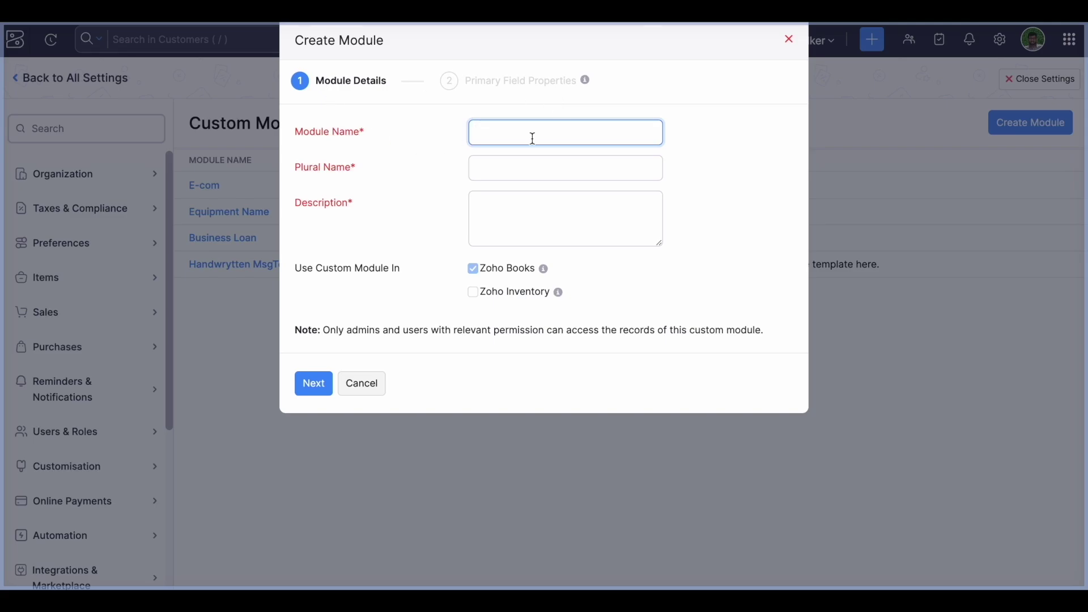
text(Transporter details)
Step: Reuse "Transporter details" as the module's plural name and description, and continue to the primary field properties
drag(590, 138, 451, 138)
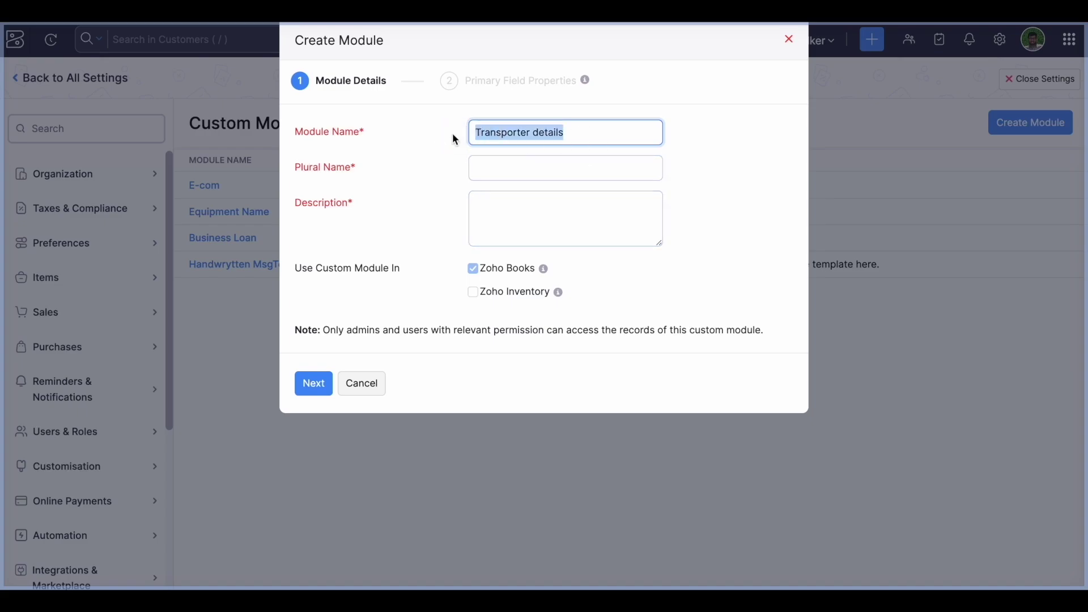
key(ctrl+c)
click(479, 163)
key(ctrl+v)
click(515, 214)
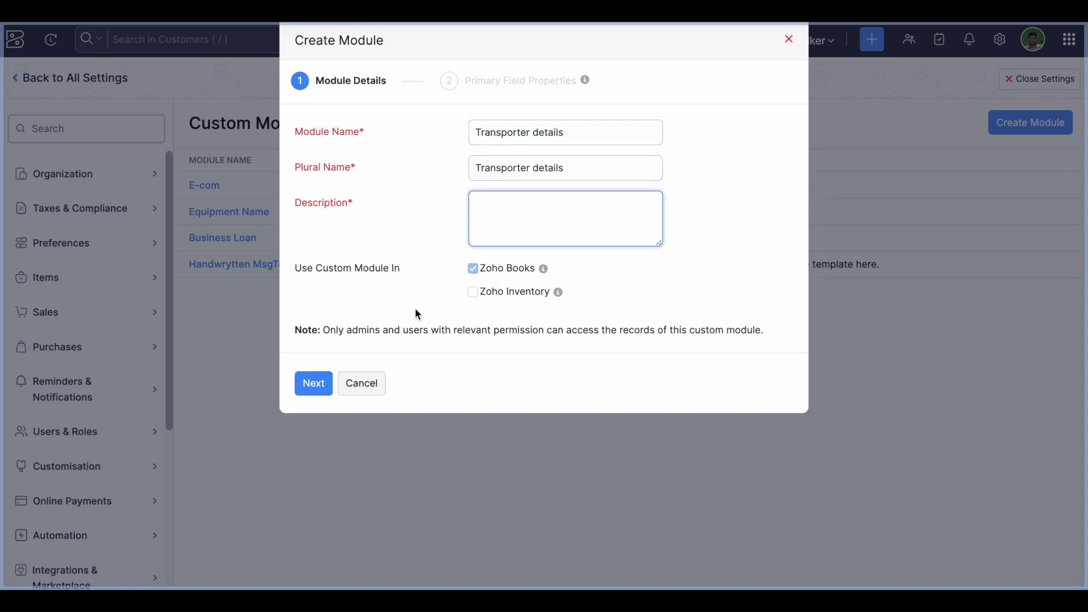
key(ctrl+v)
click(313, 383)
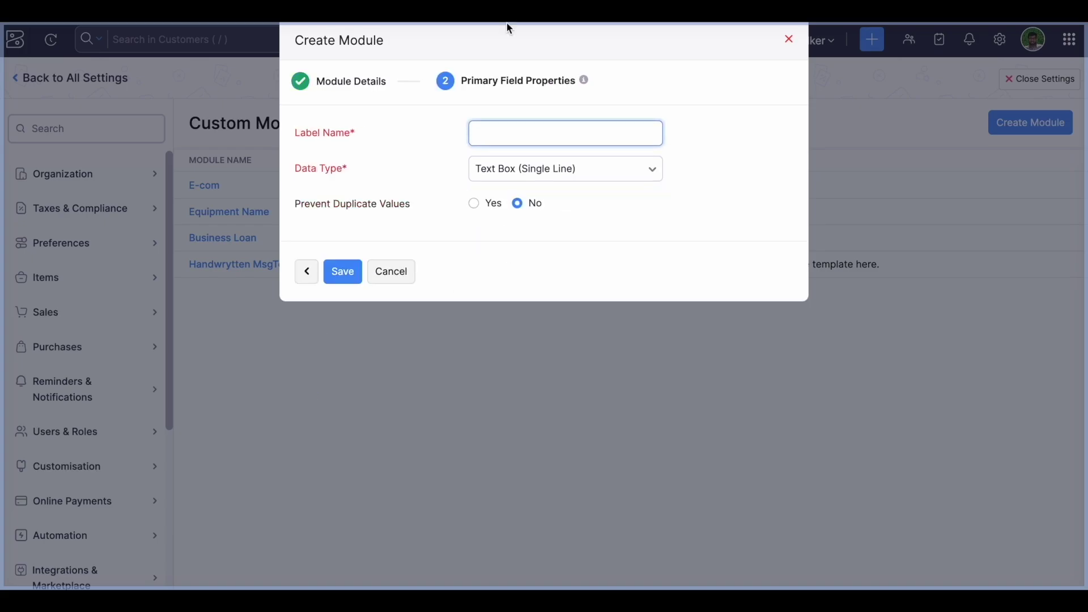
Step: Label the primary field "SI NO", prevent duplicate values for it, and save the custom module
click(532, 133)
text(SI NO)
click(473, 203)
click(343, 272)
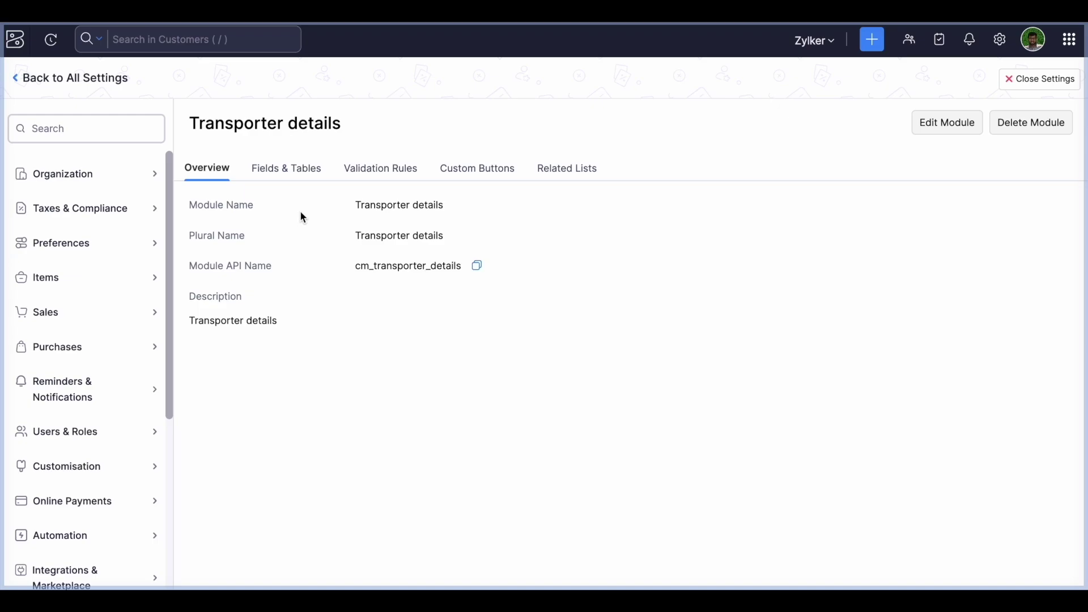
Step: Examine the data types offered for a new field in the Transporter details module and leave the form without saving
click(296, 177)
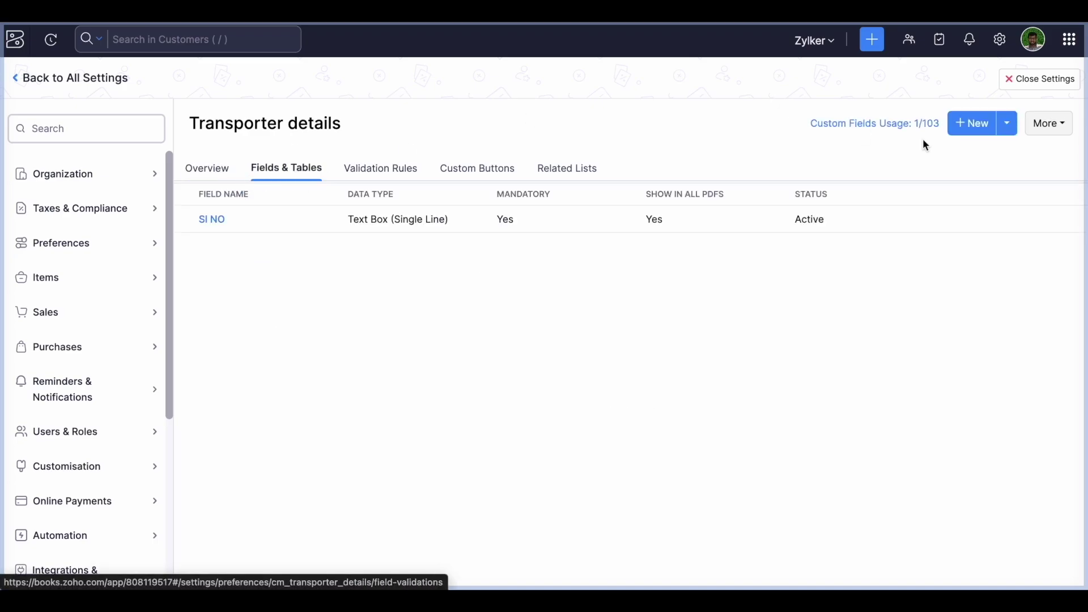
click(982, 128)
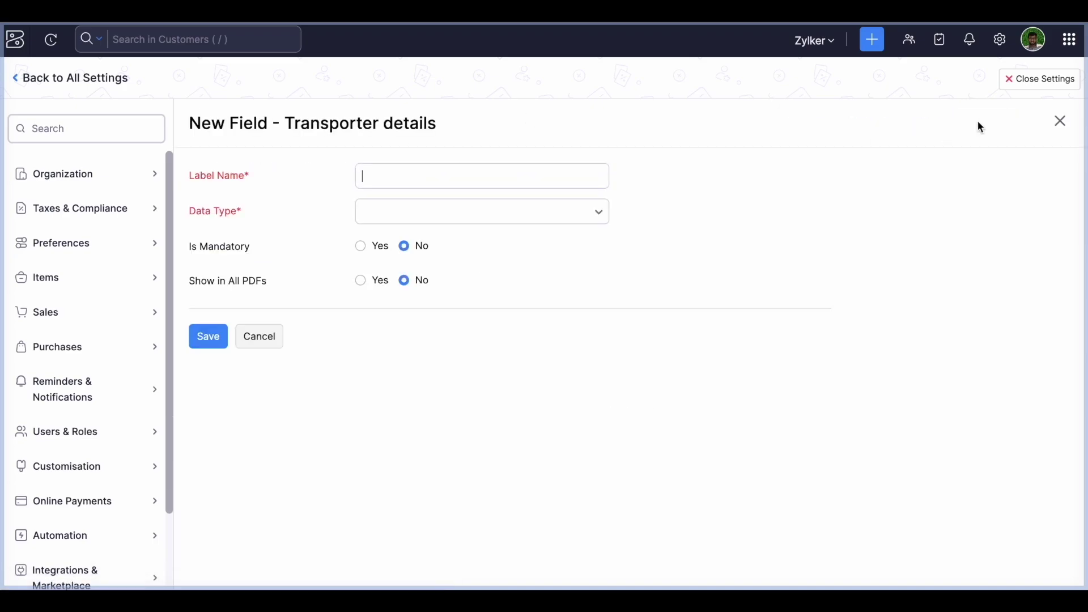
click(450, 222)
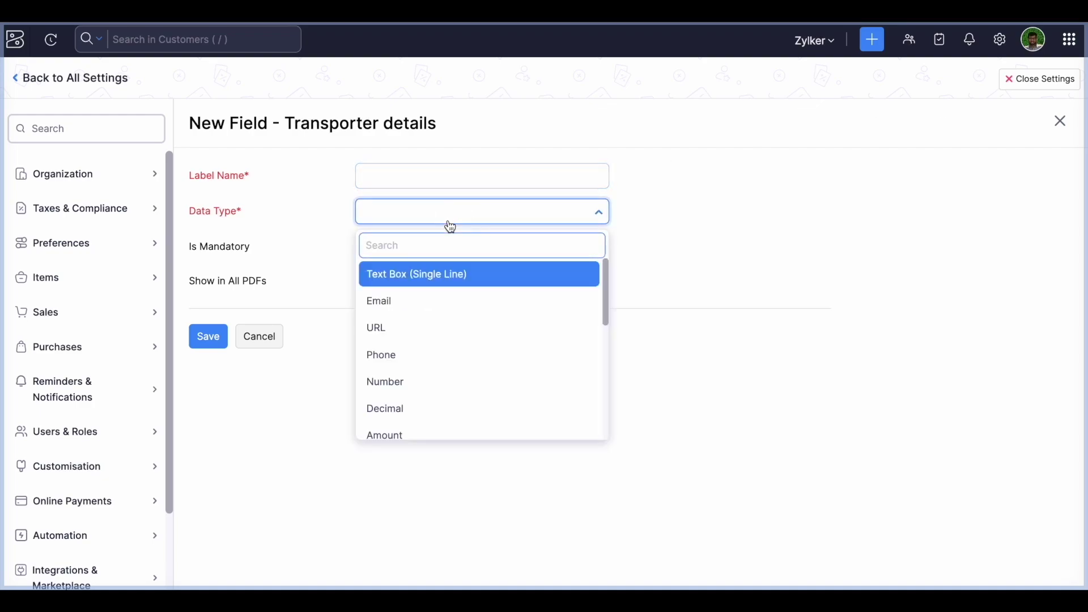
scroll(465, 288, down, 3)
scroll(467, 293, up, 3)
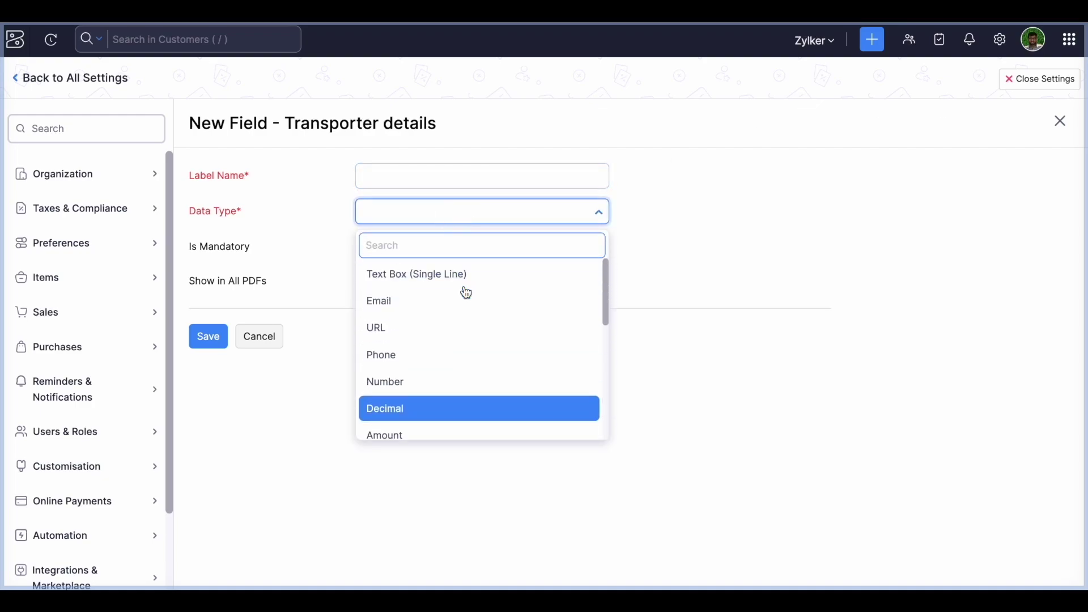
scroll(400, 306, down, 2)
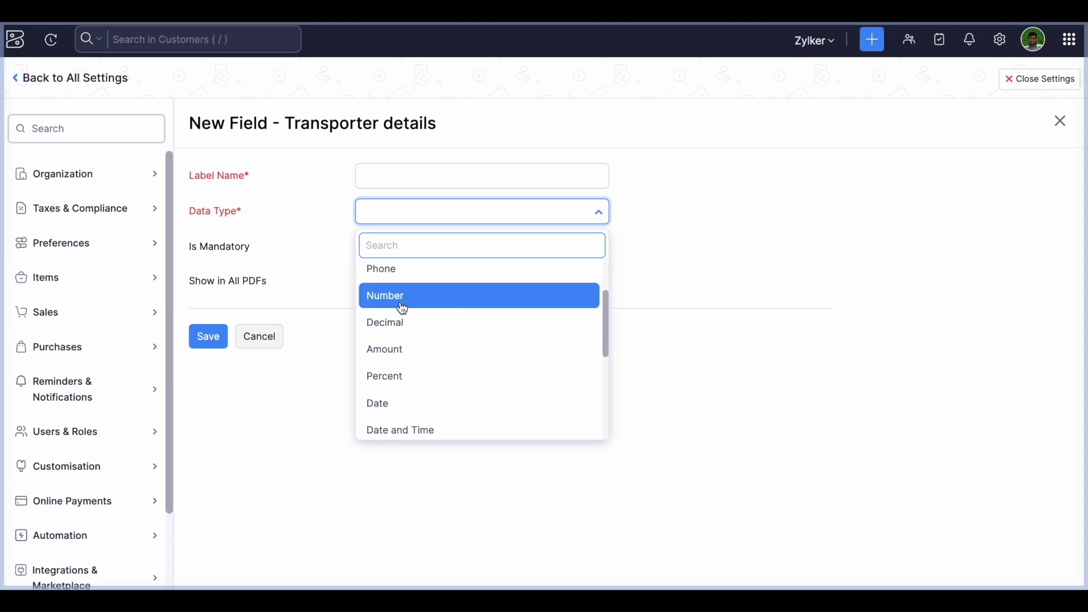
scroll(401, 307, up, 2)
scroll(402, 326, down, 1)
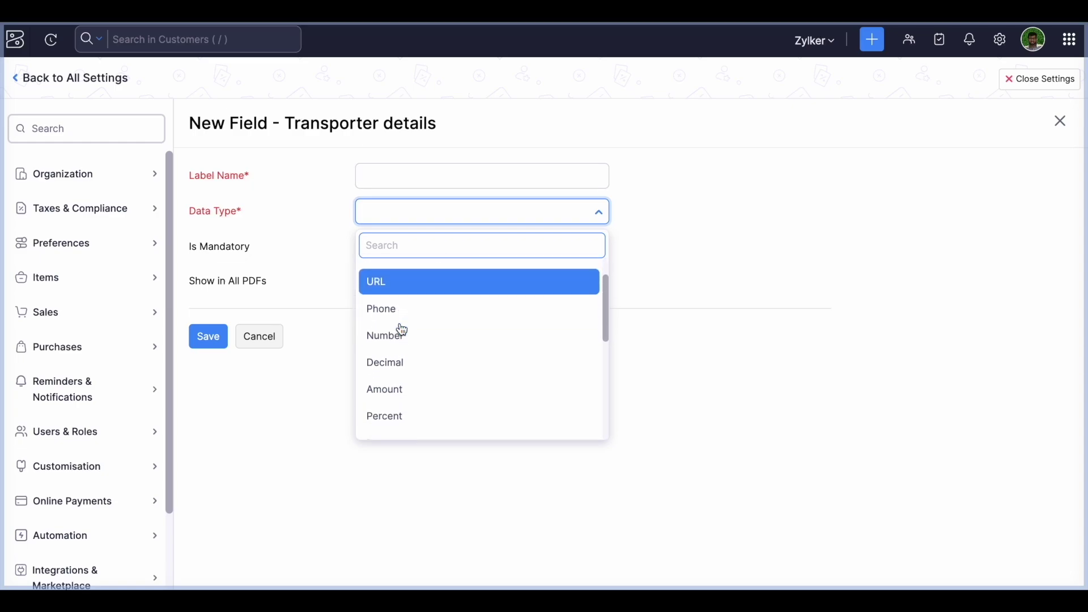
scroll(401, 326, down, 3)
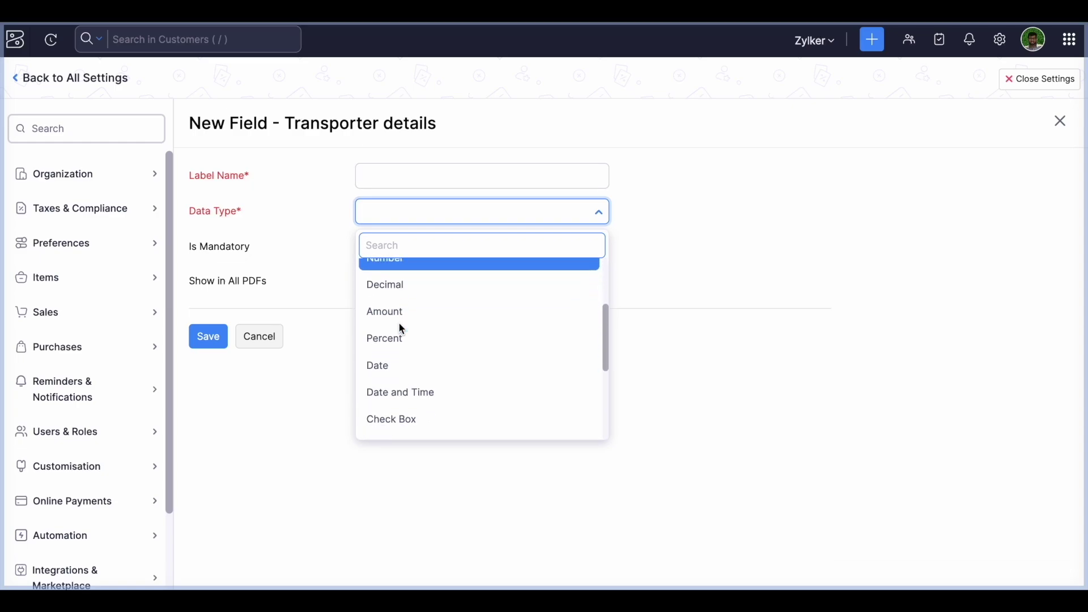
scroll(401, 327, down, 3)
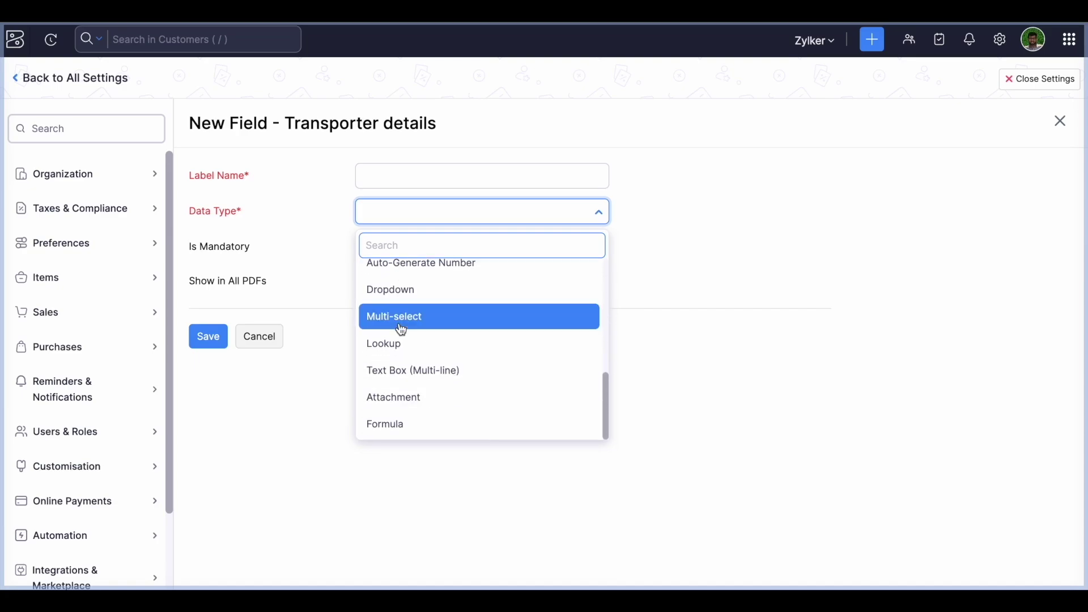
click(285, 276)
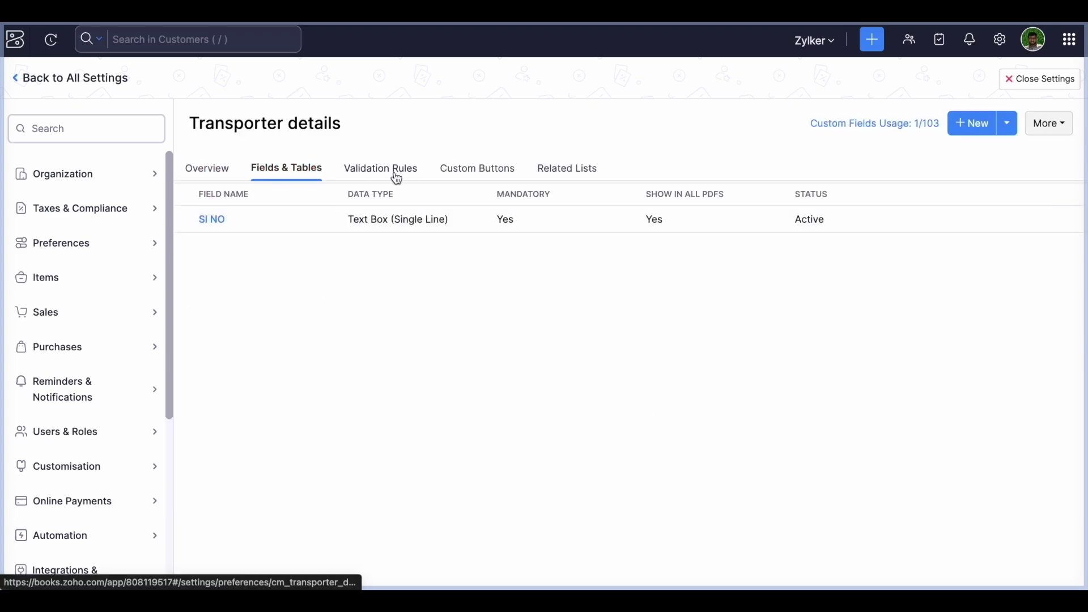
Step: Look through the Transporter details module's validation rules, custom buttons and related lists, ending on its overview
click(397, 177)
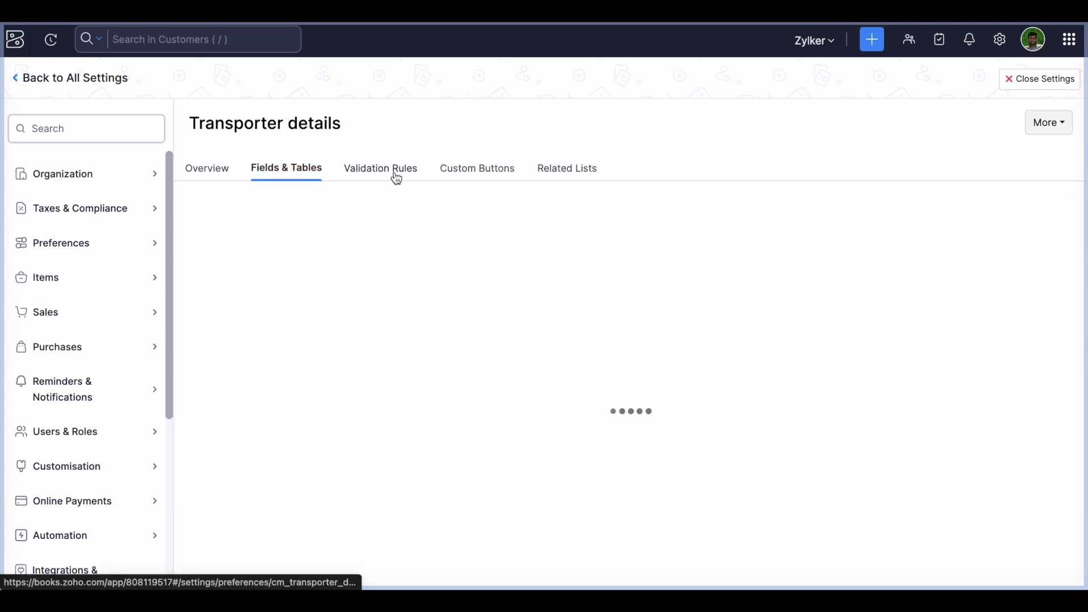
click(491, 171)
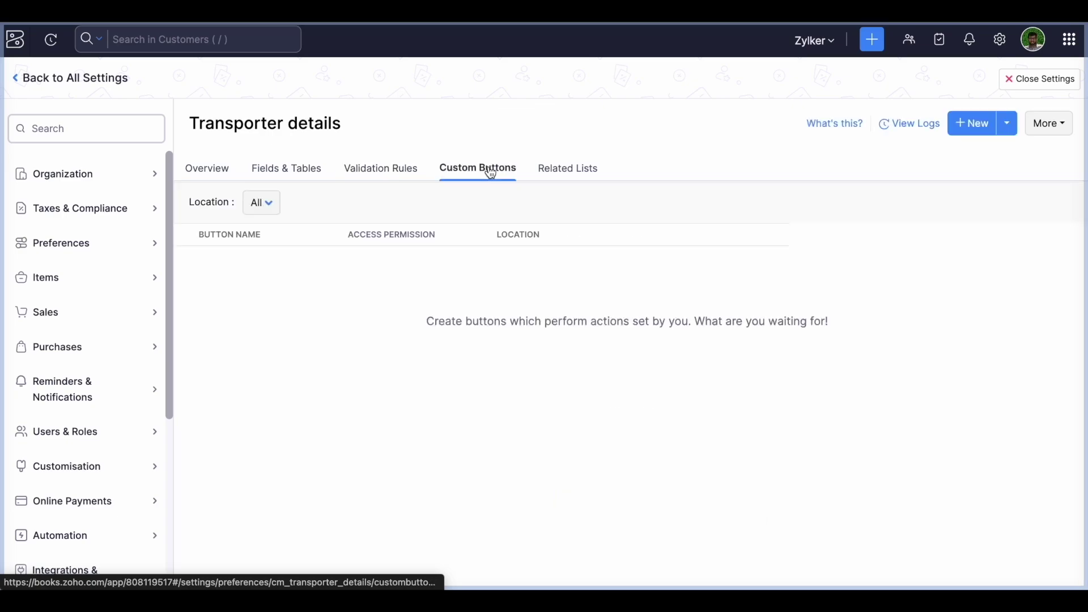
click(585, 176)
click(226, 176)
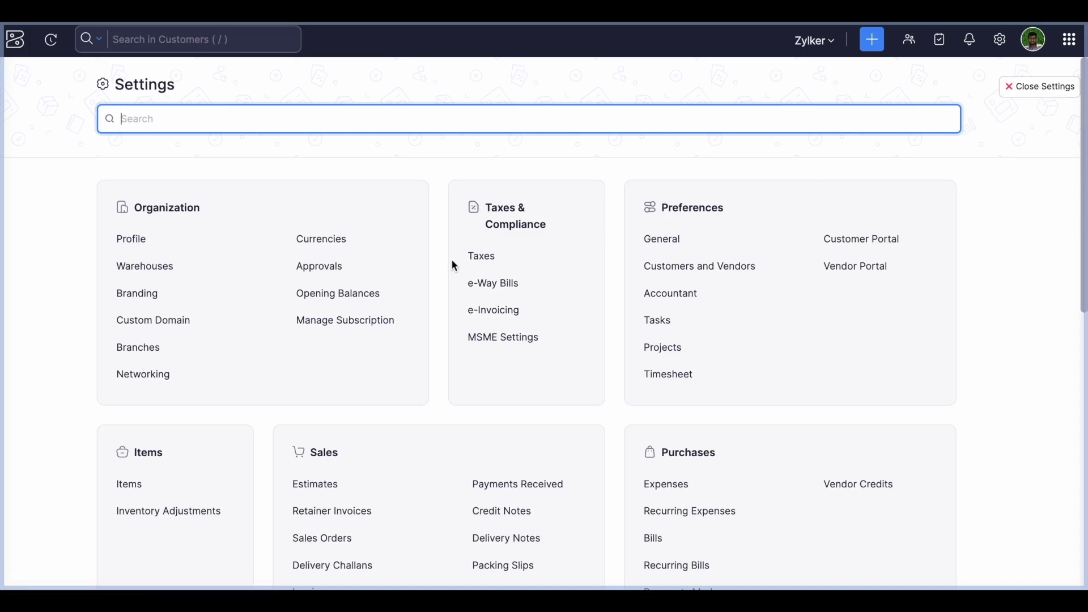
Step: Open the Invoices preferences among the Sales settings and examine the QR code types offered for invoices
scroll(452, 262, down, 3)
click(312, 309)
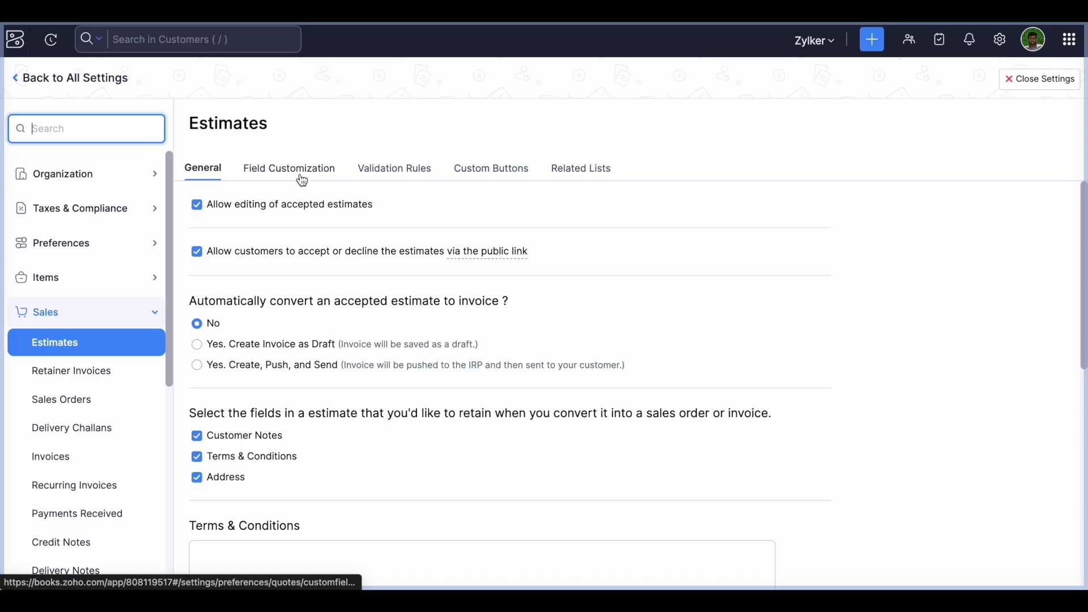
click(59, 457)
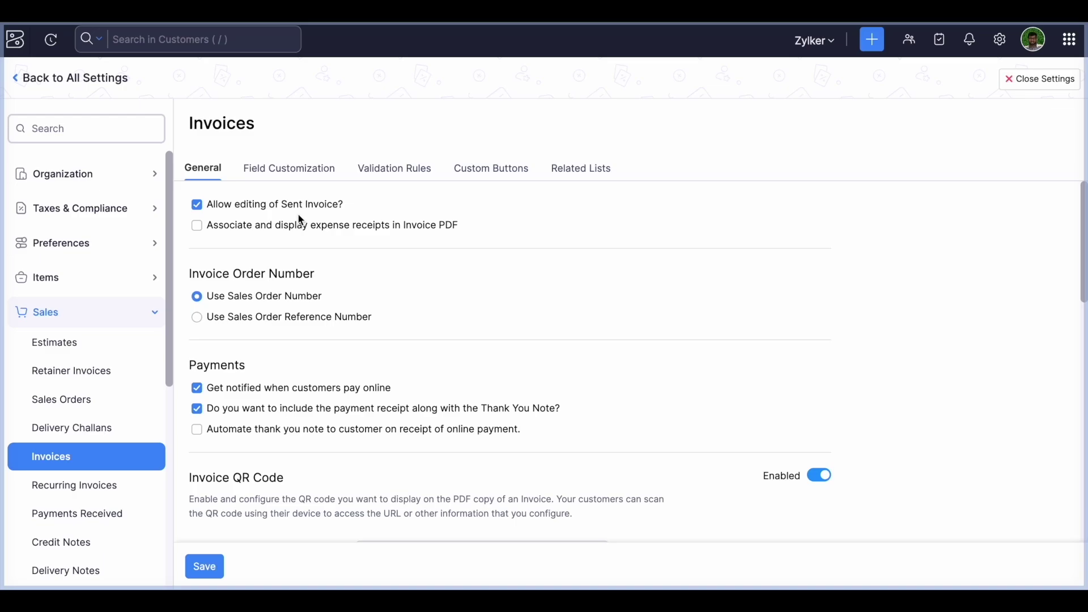
scroll(285, 334, down, 1)
scroll(285, 334, down, 4)
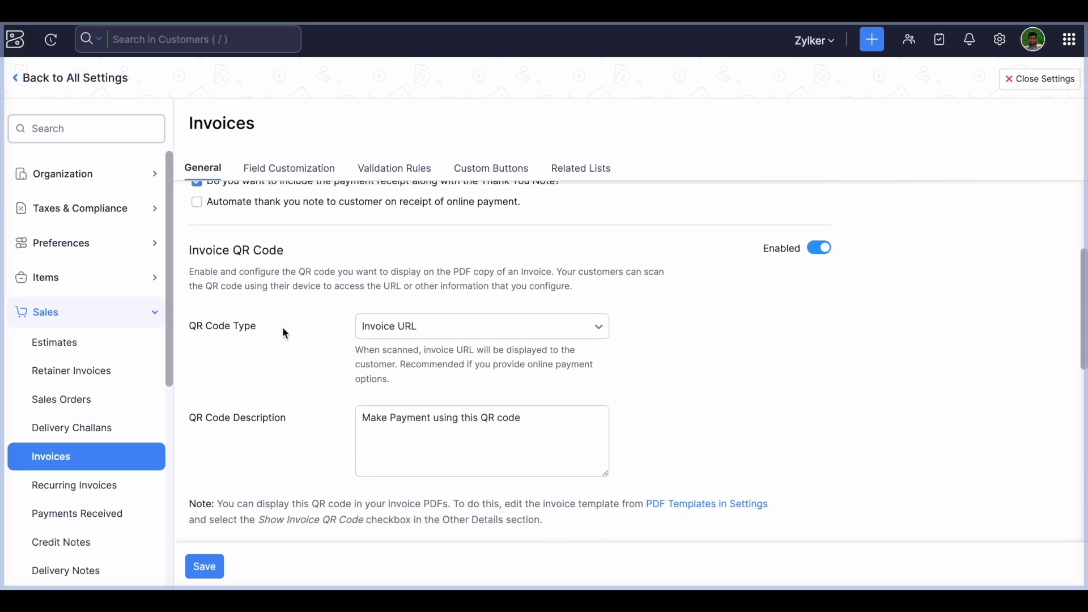
click(397, 327)
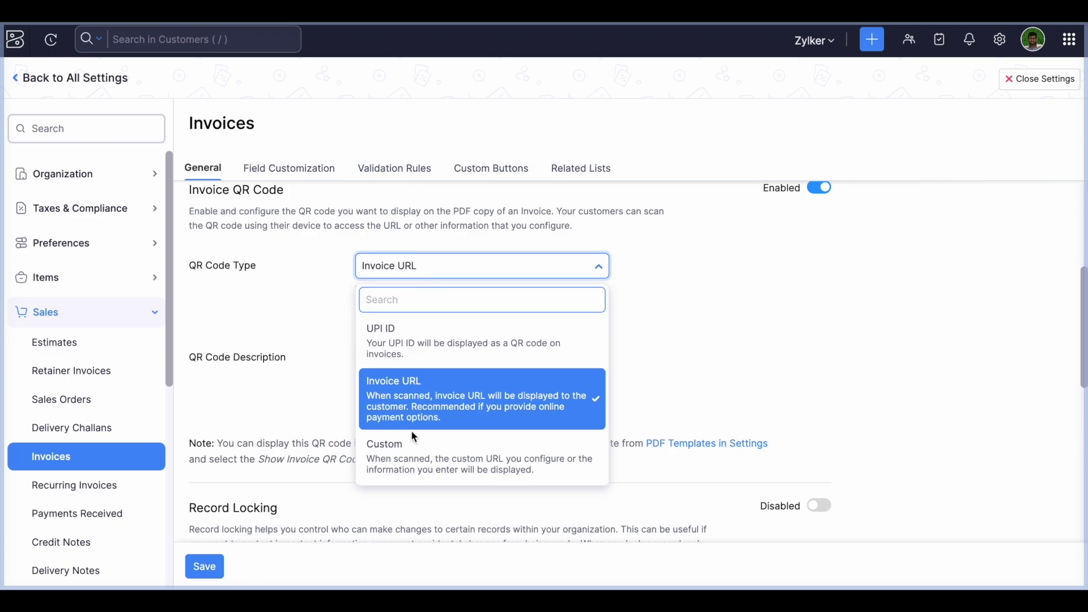
scroll(424, 427, down, 2)
click(261, 325)
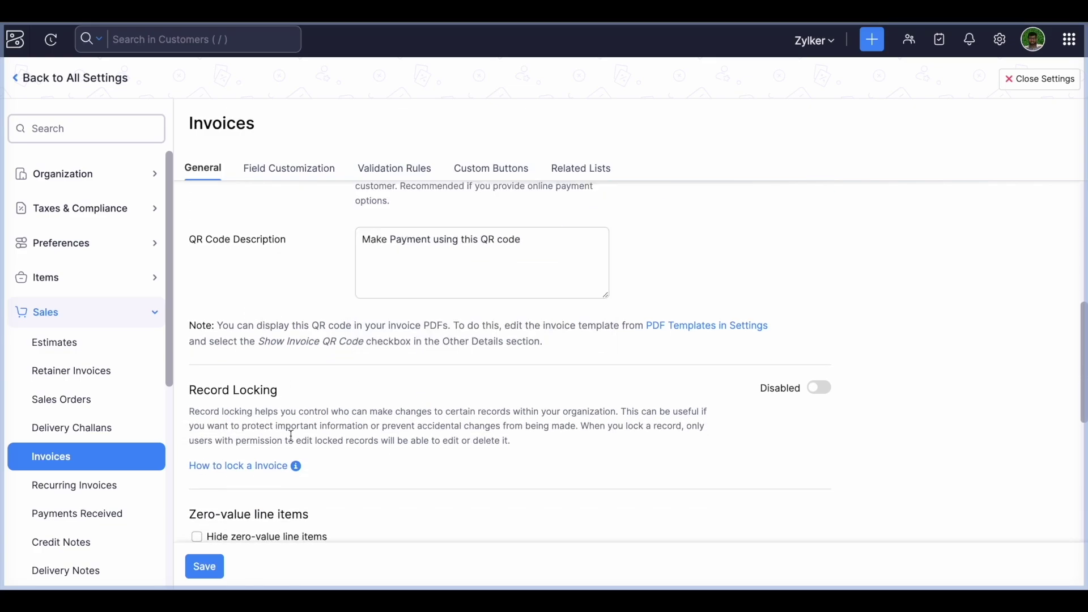
Step: Examine the record locking, zero-value line items and terms and conditions settings in the Invoices preferences
scroll(291, 435, down, 1)
scroll(291, 436, down, 1)
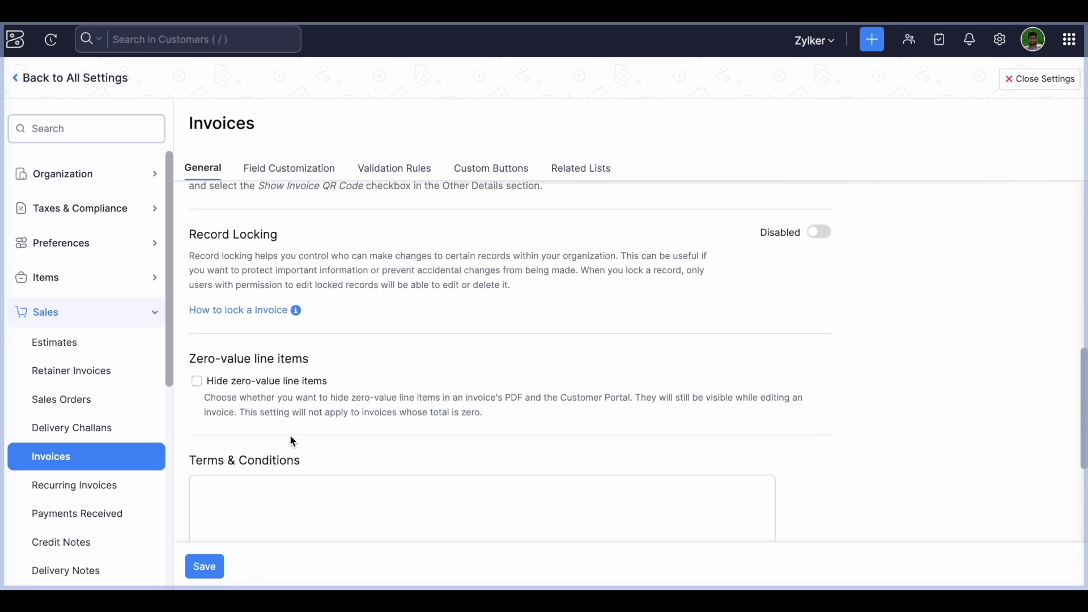
scroll(290, 434, down, 1)
scroll(290, 434, up, 5)
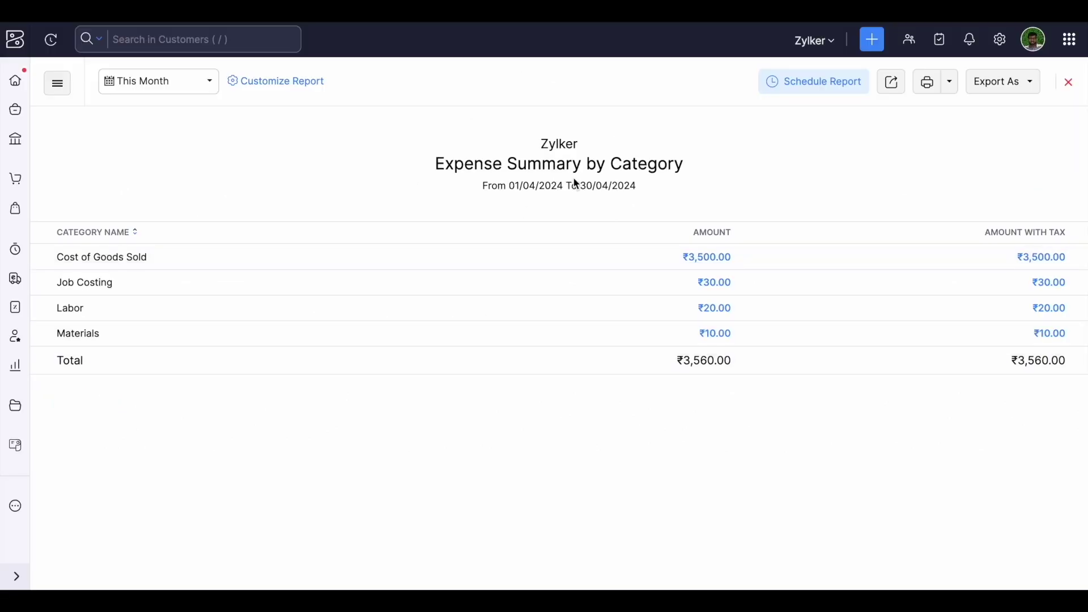
Step: Examine the customization options of the Expense Summary by Category report and leave them without running the report
click(290, 85)
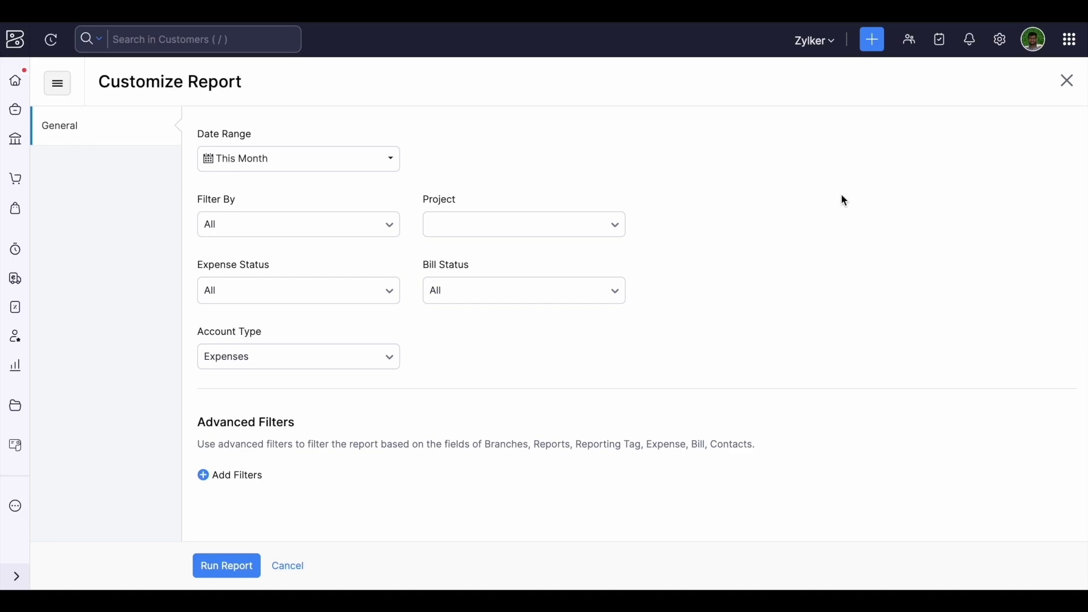
click(1067, 81)
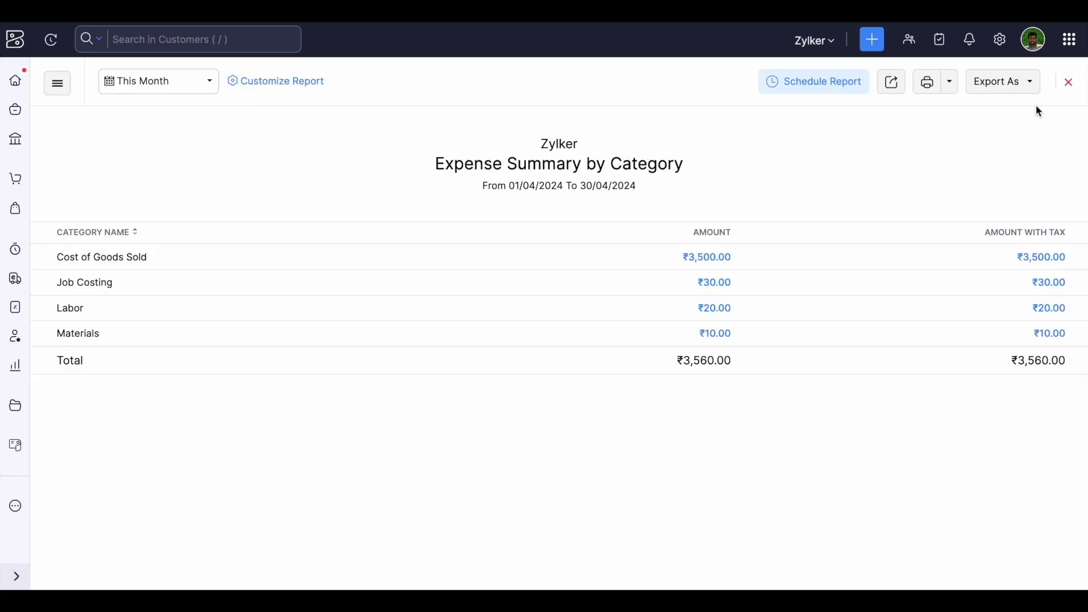
Step: Open the Expense Details report and examine the columns available to show or hide when customizing it
click(8, 91)
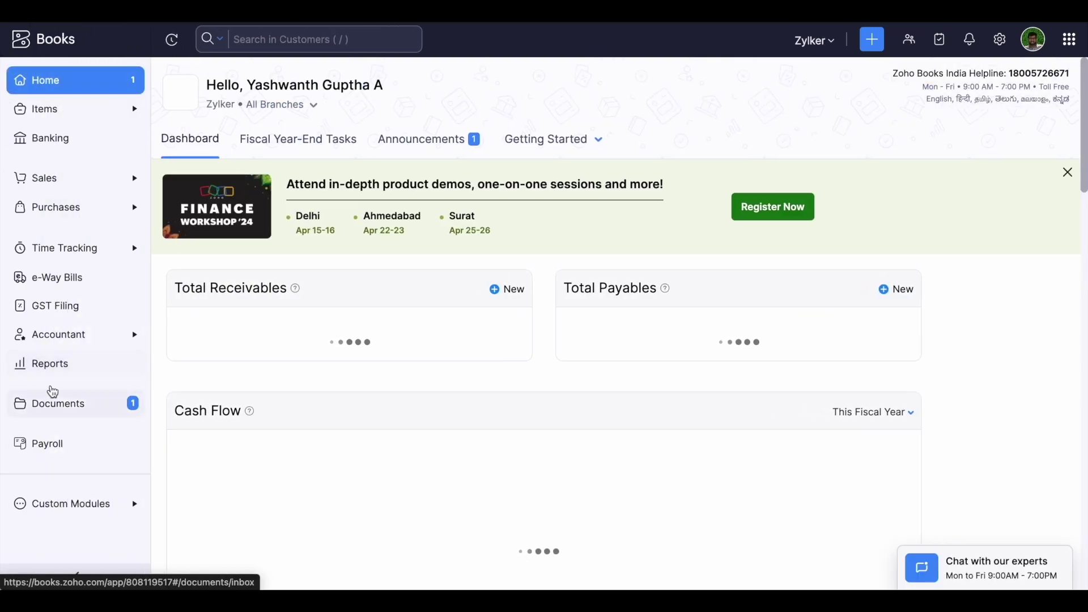
click(80, 369)
click(528, 281)
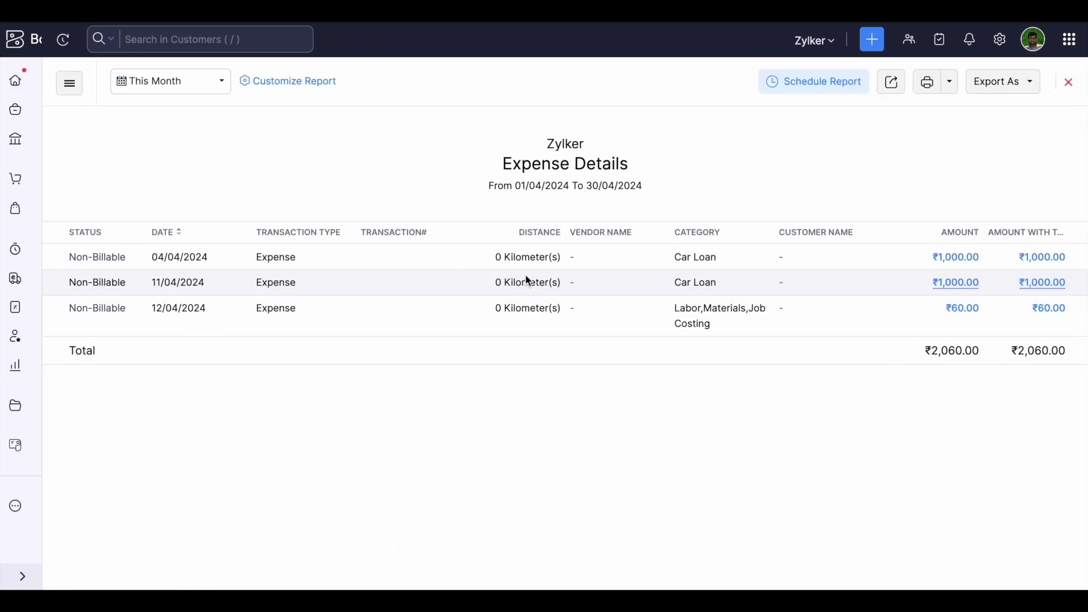
click(276, 83)
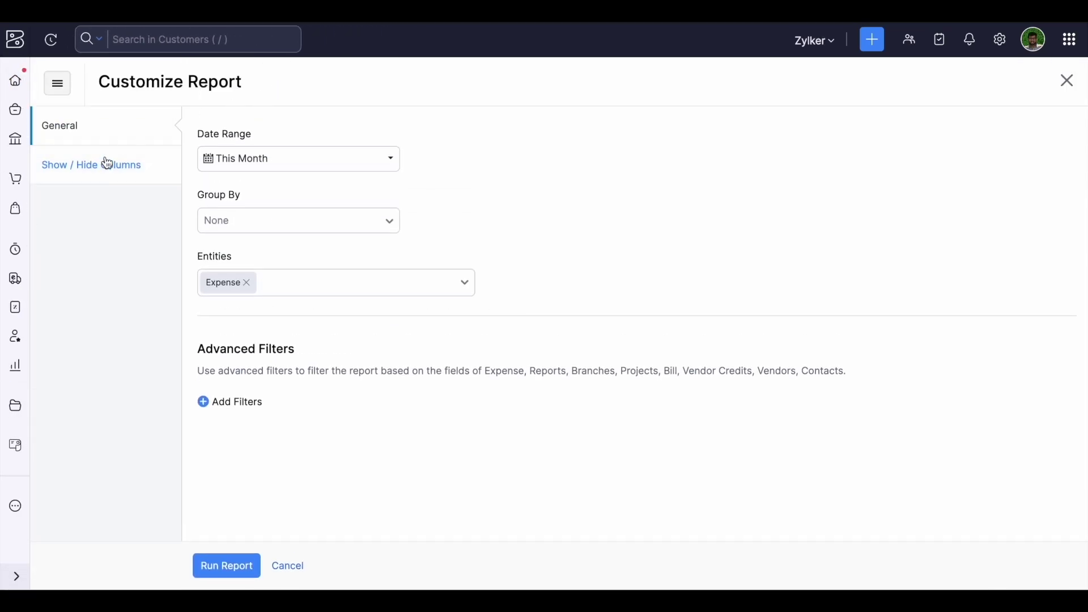
click(134, 169)
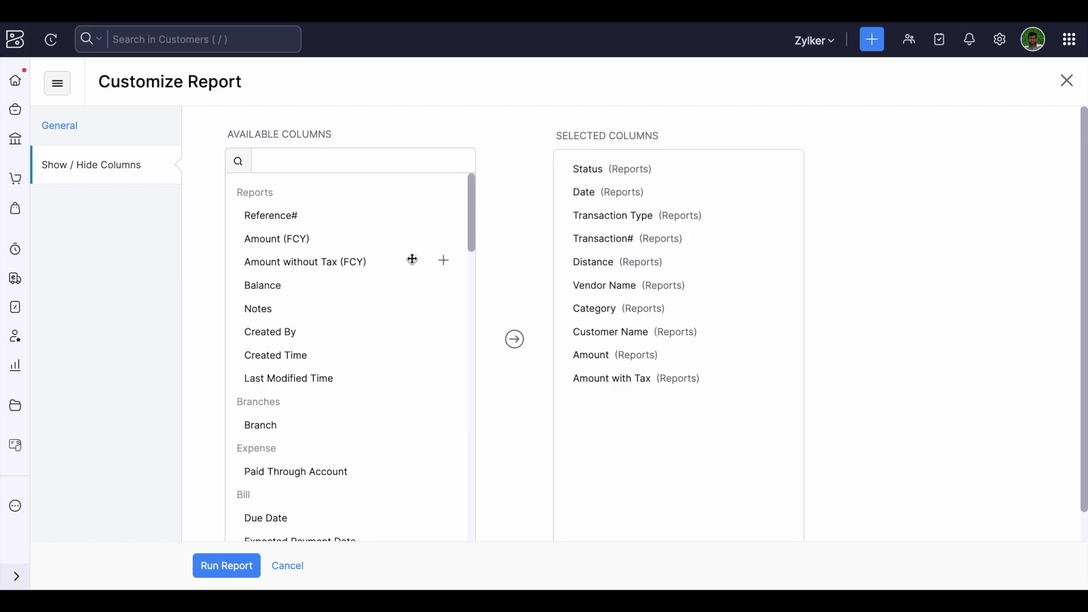
scroll(413, 259, down, 8)
scroll(413, 259, down, 5)
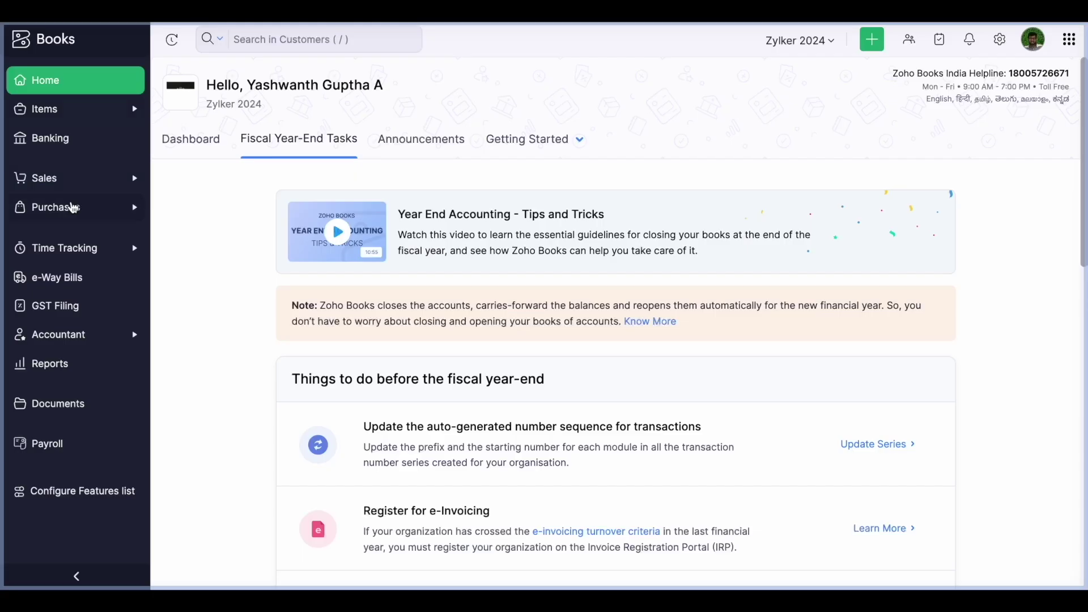
Step: Open the list of all sales invoices in the Zylker 2024 organization and toggle its sort order by date
click(85, 180)
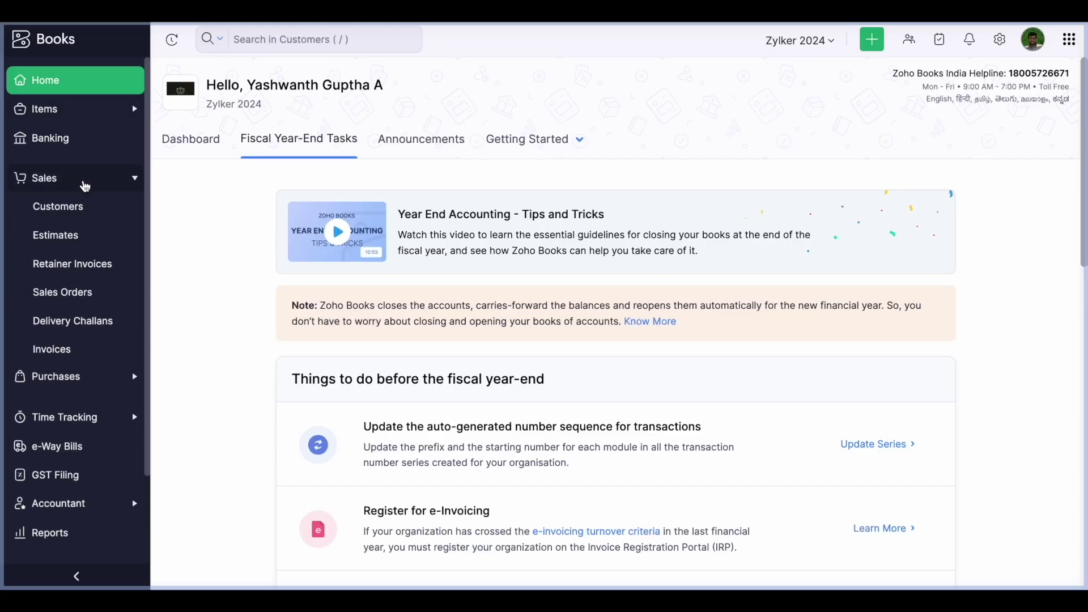
click(62, 349)
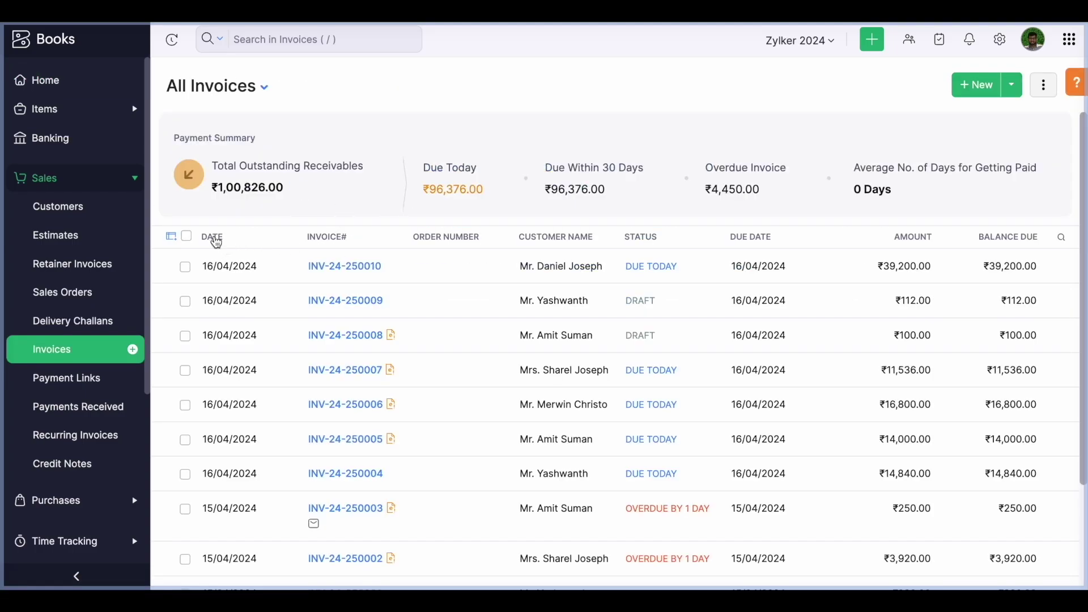
click(224, 244)
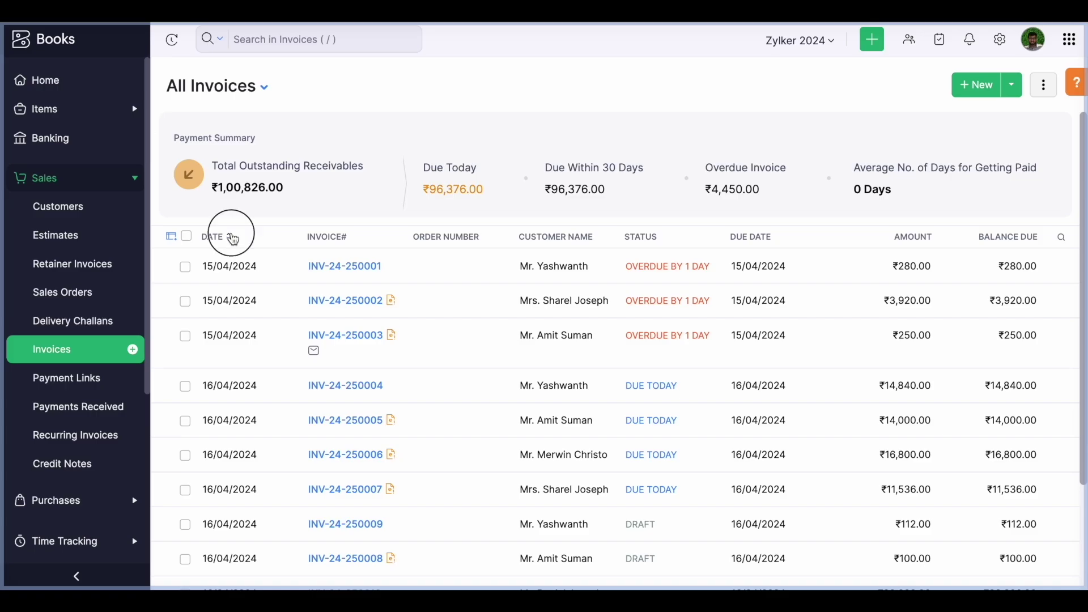
click(231, 237)
click(229, 240)
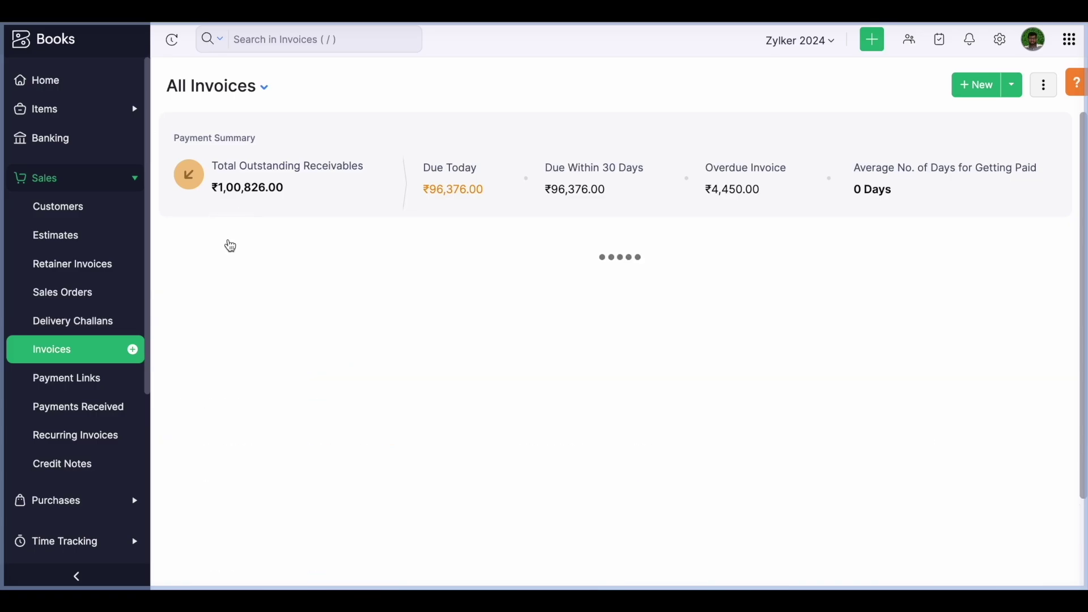